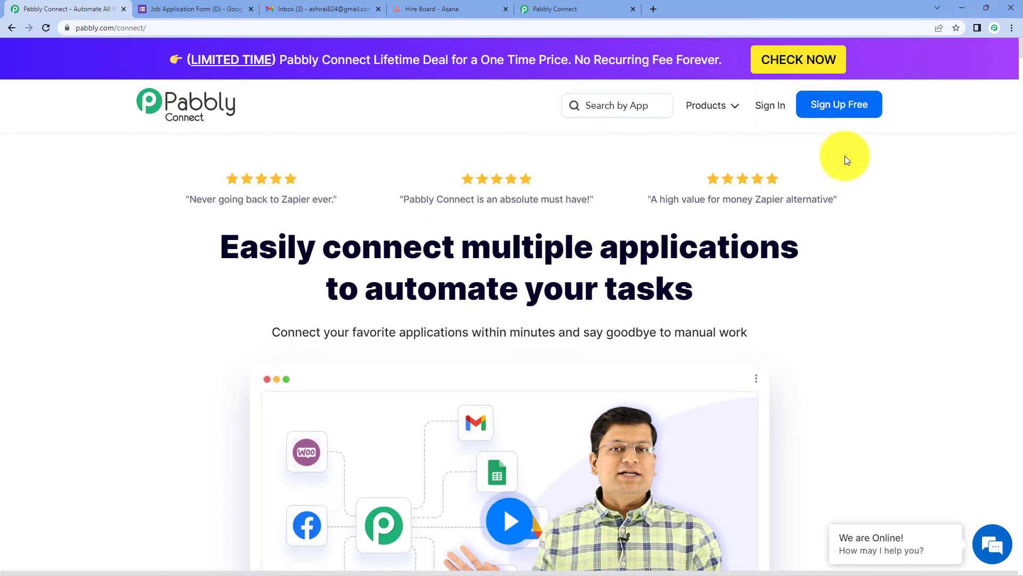
# Sign in to the Pabbly account from the homepage's top navigation bar.
pyautogui.click(767, 108)
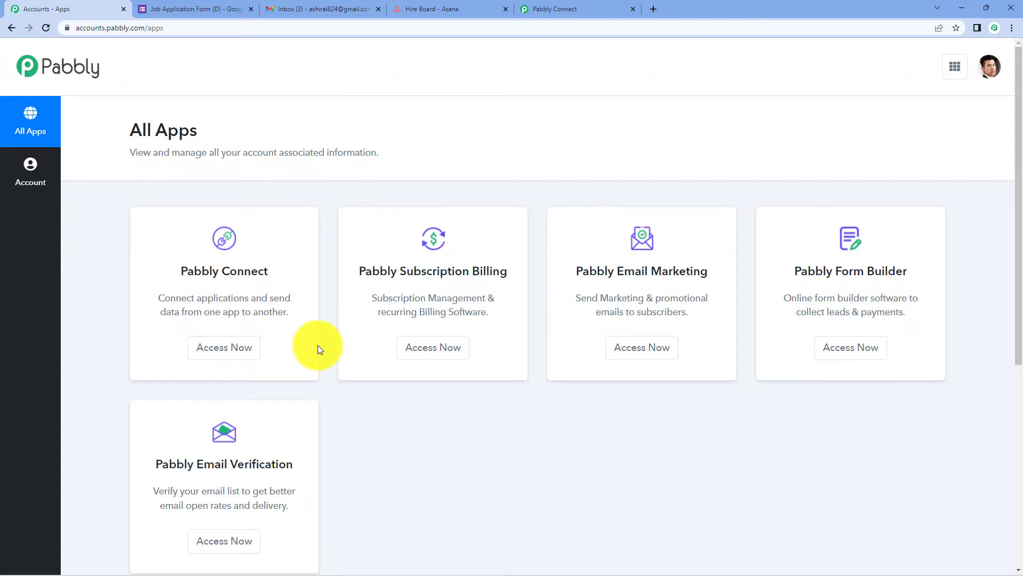
# Create a new Pabbly Connect workflow named 'Automate Job Application Process'.
pyautogui.click(246, 351)
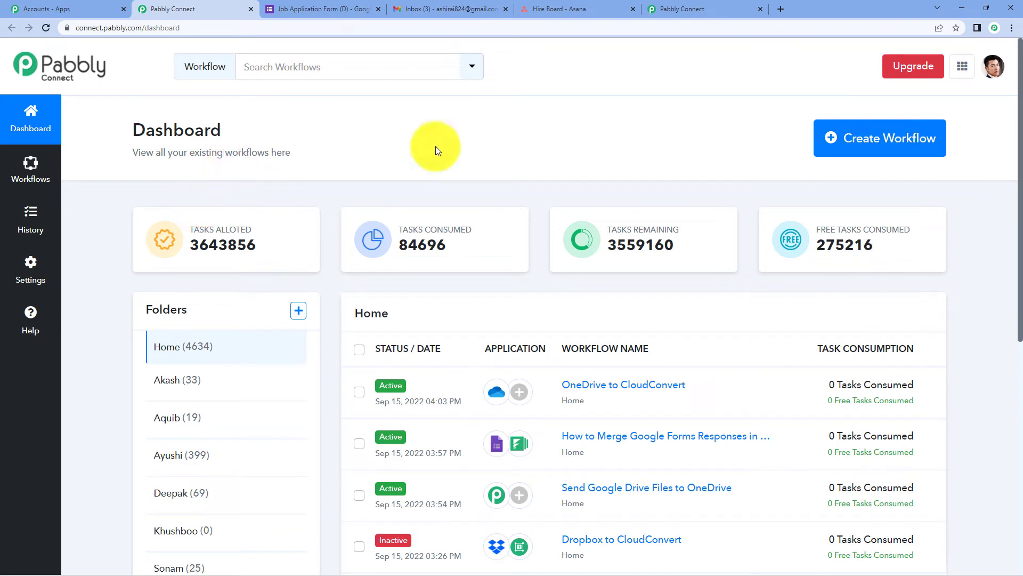
pyautogui.click(829, 141)
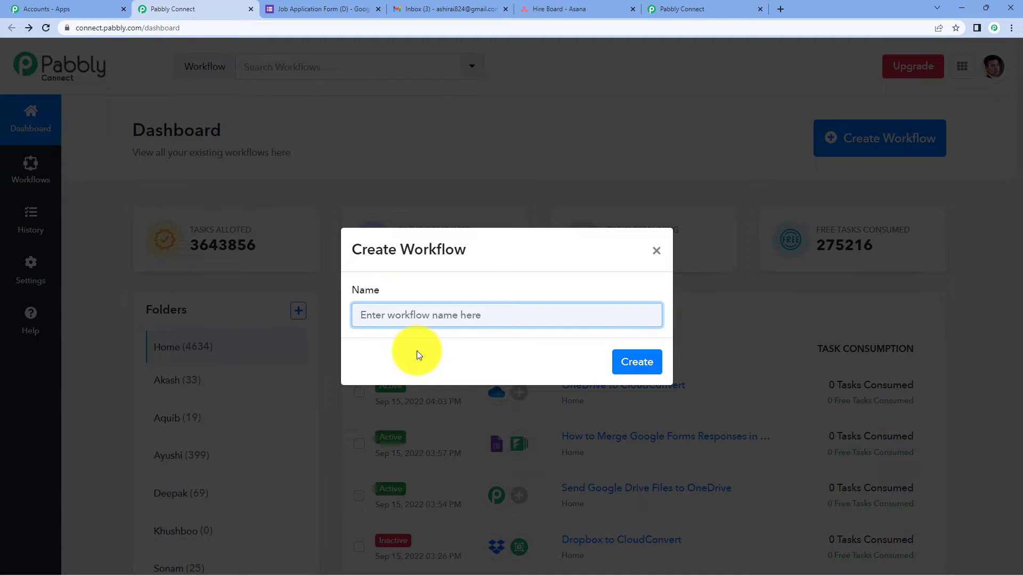
pyautogui.write('Automa')
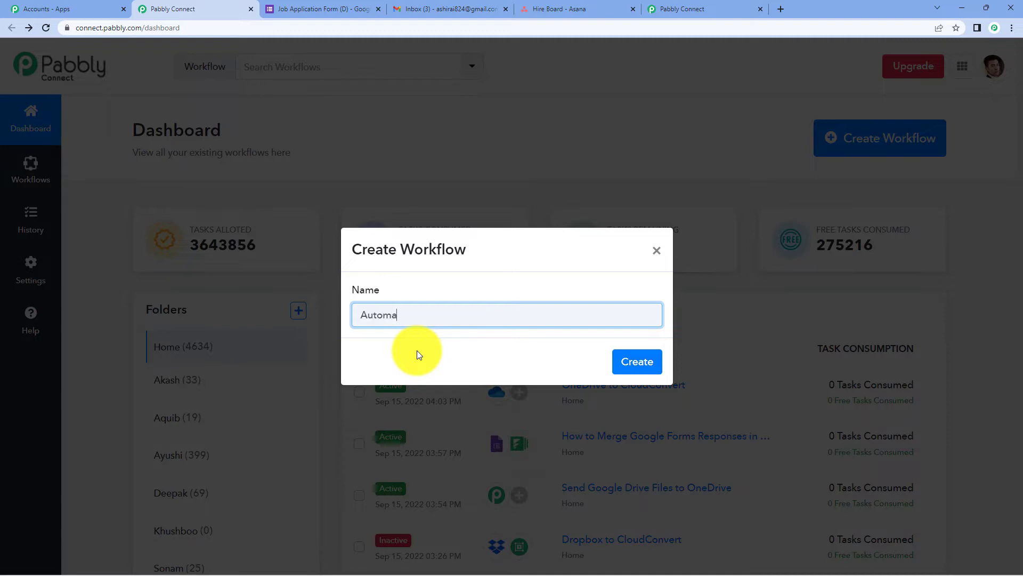
pyautogui.write('te Job Application Process')
pyautogui.click(648, 360)
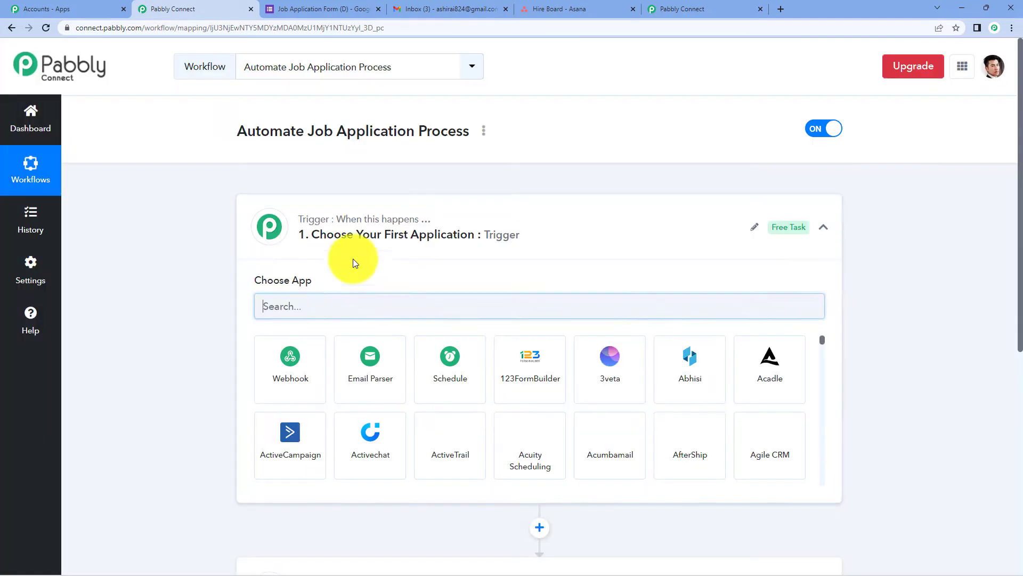
pyautogui.click(429, 237)
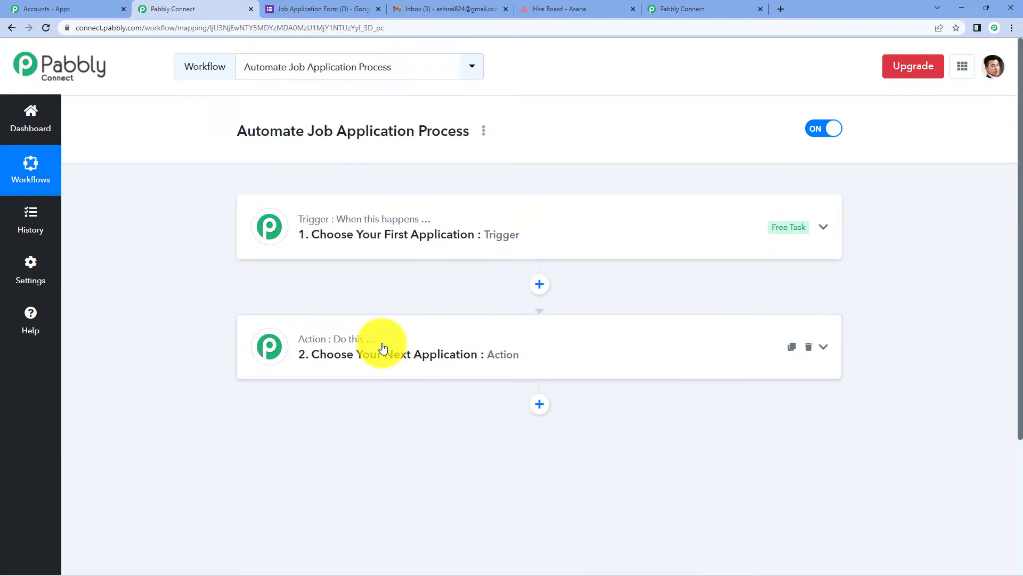
# Expand the Trigger and Action cards to reveal their Choose App lists.
pyautogui.click(356, 250)
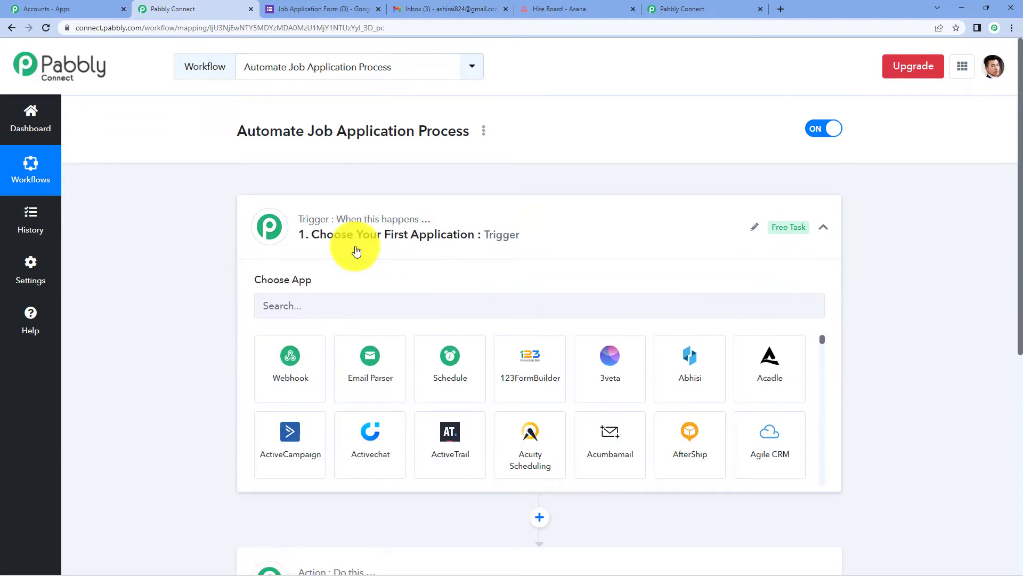
pyautogui.scroll(-1, 346, 248)
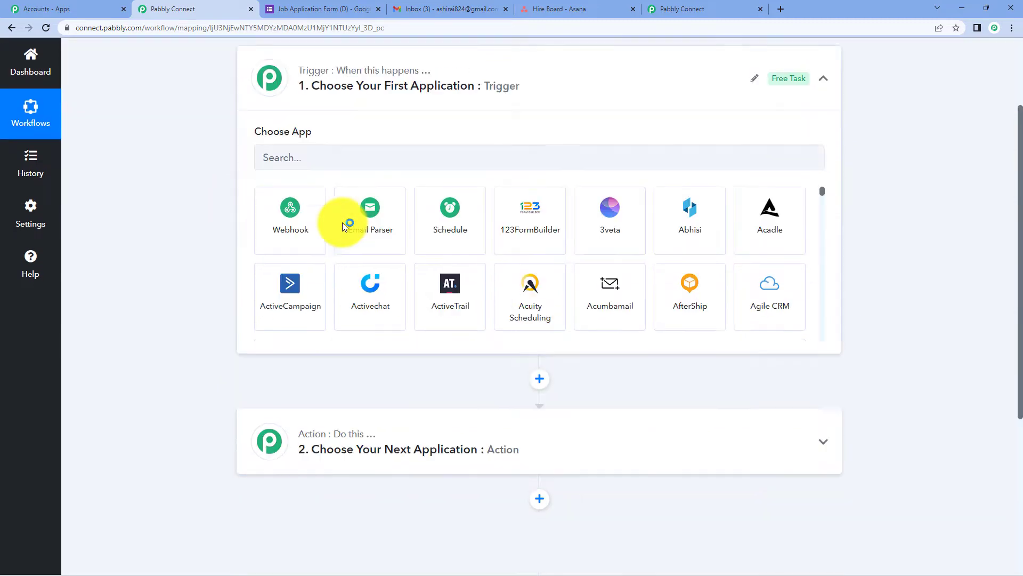
pyautogui.scroll(-4, 342, 223)
pyautogui.click(339, 298)
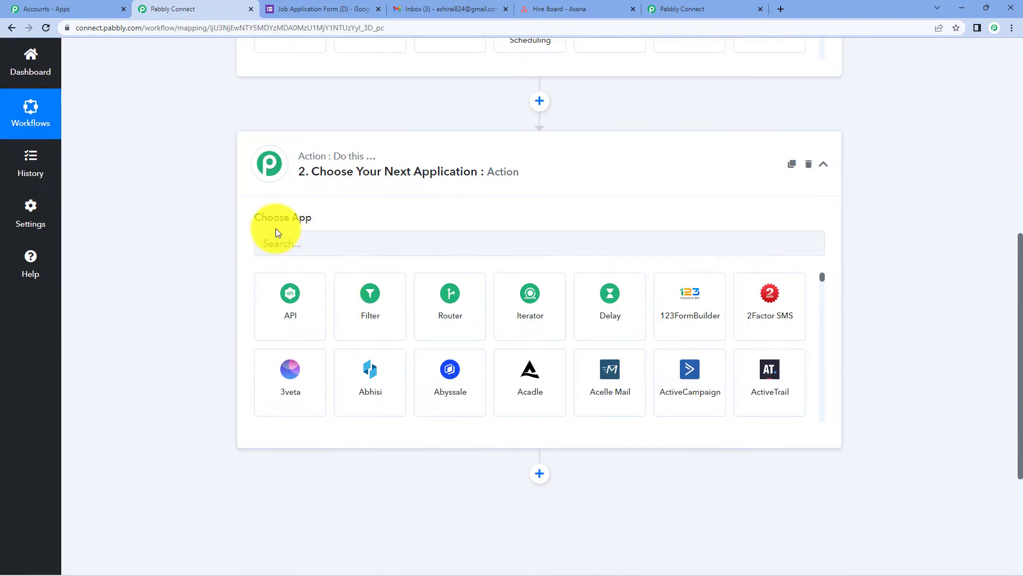
pyautogui.scroll(7, 345, 216)
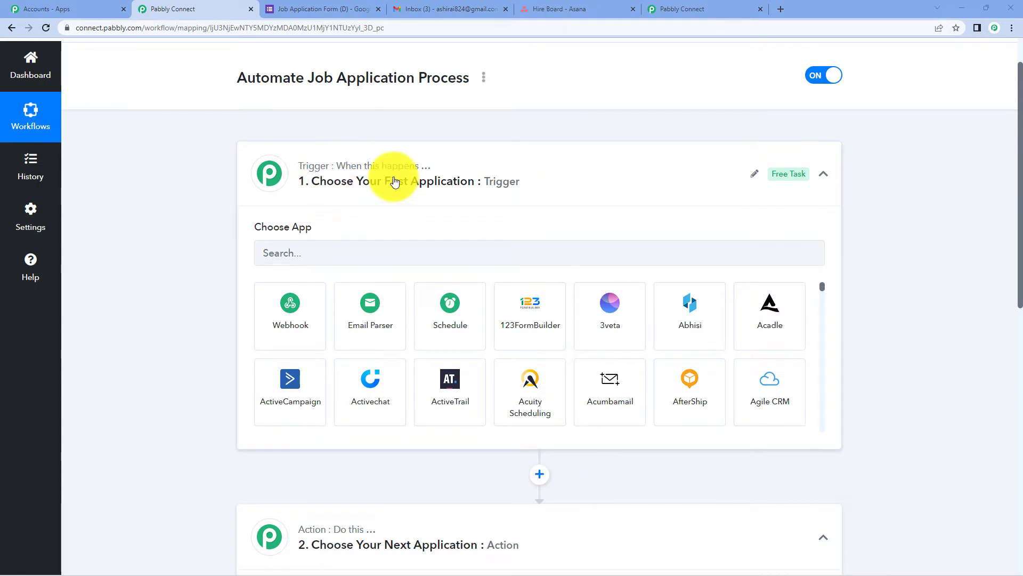
pyautogui.scroll(-3, 394, 181)
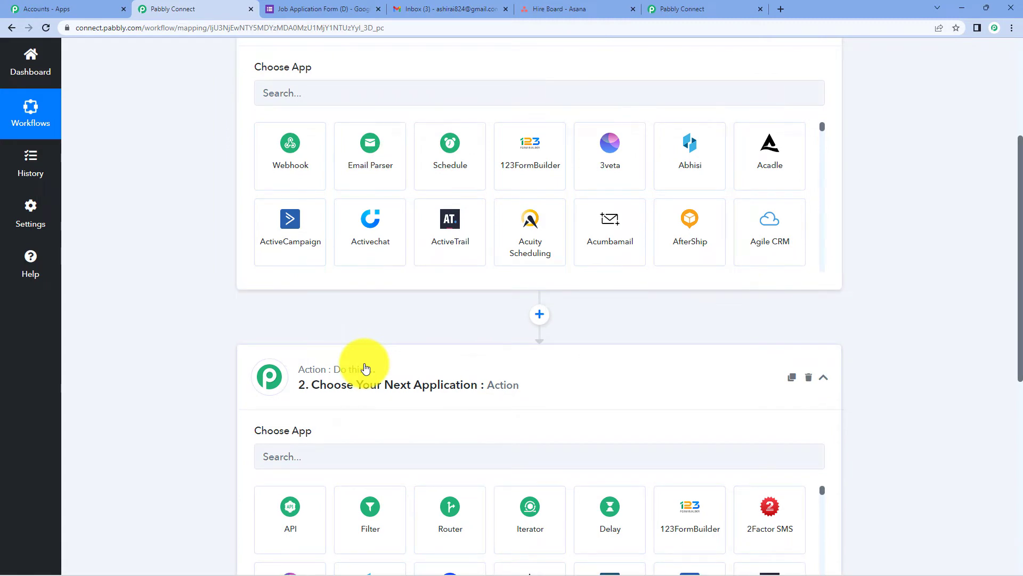
pyautogui.scroll(4, 362, 367)
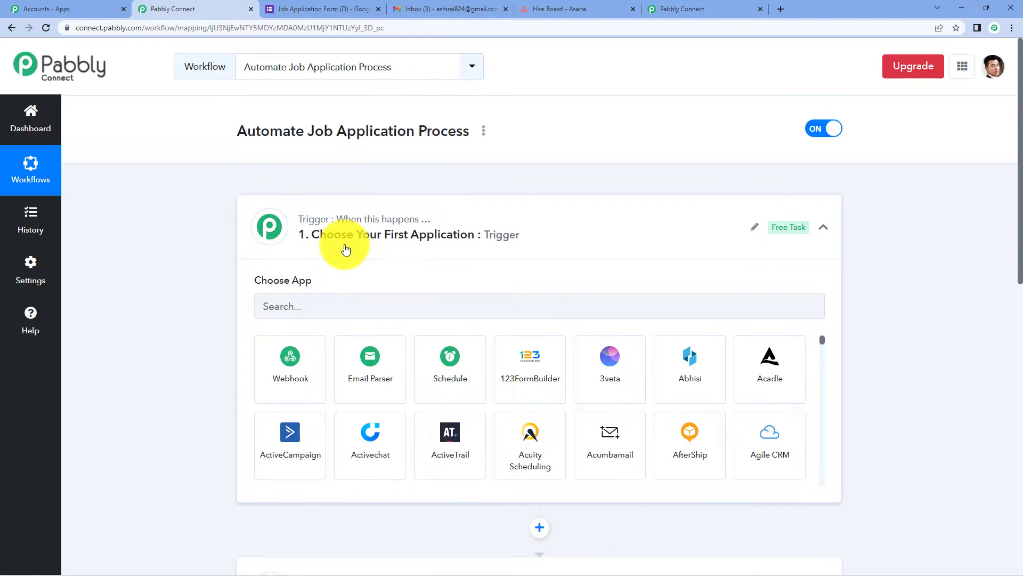
pyautogui.scroll(-1, 343, 256)
# Set the trigger app to Google Forms with the New Response Received event.
pyautogui.click(338, 251)
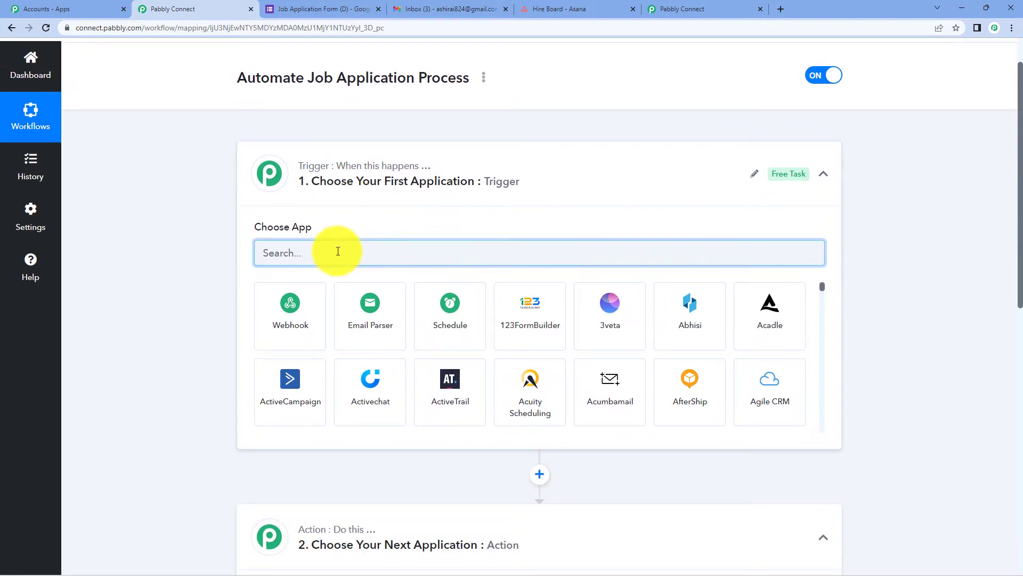
pyautogui.write('goog')
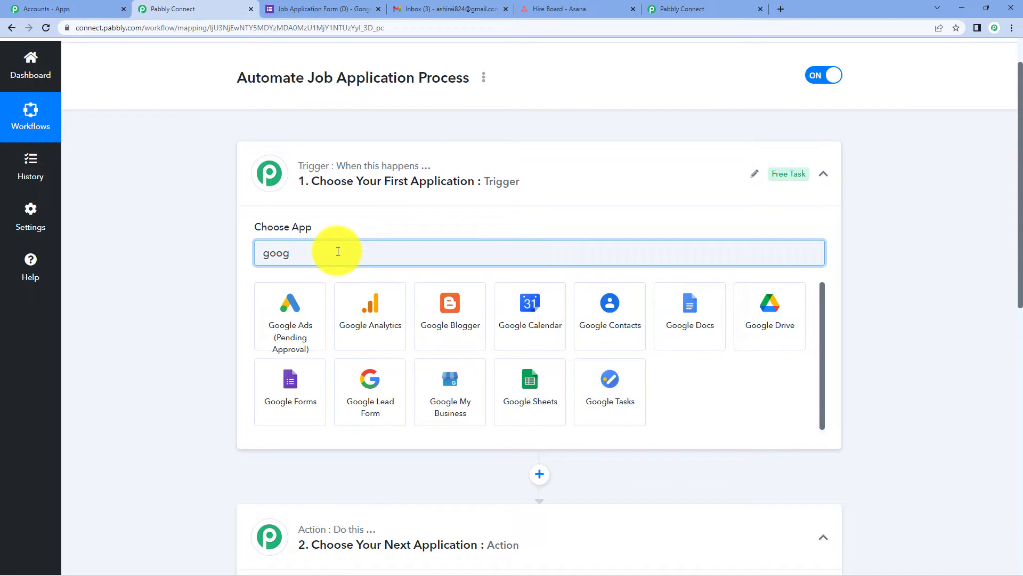
pyautogui.write('le fo')
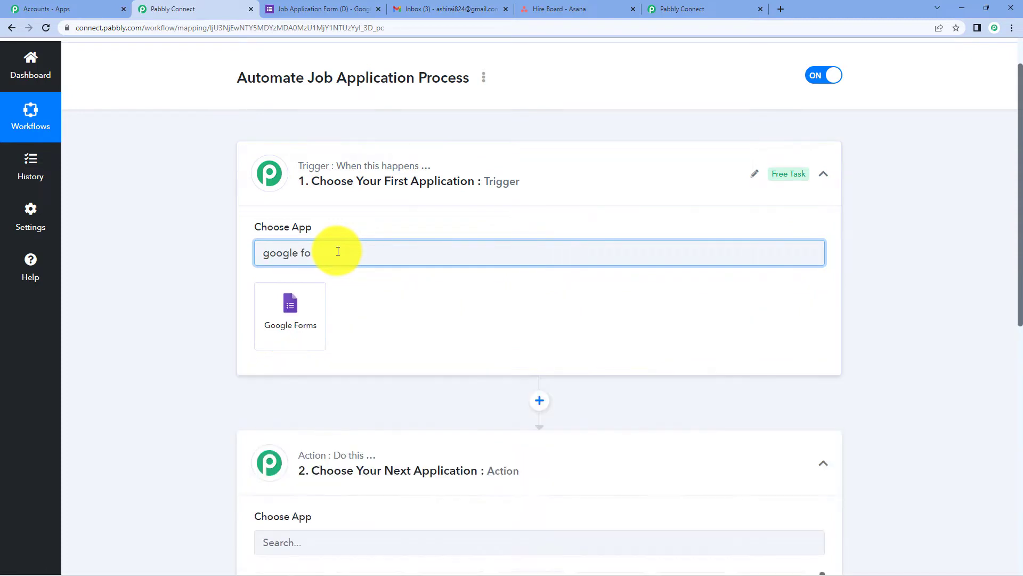
pyautogui.click(292, 312)
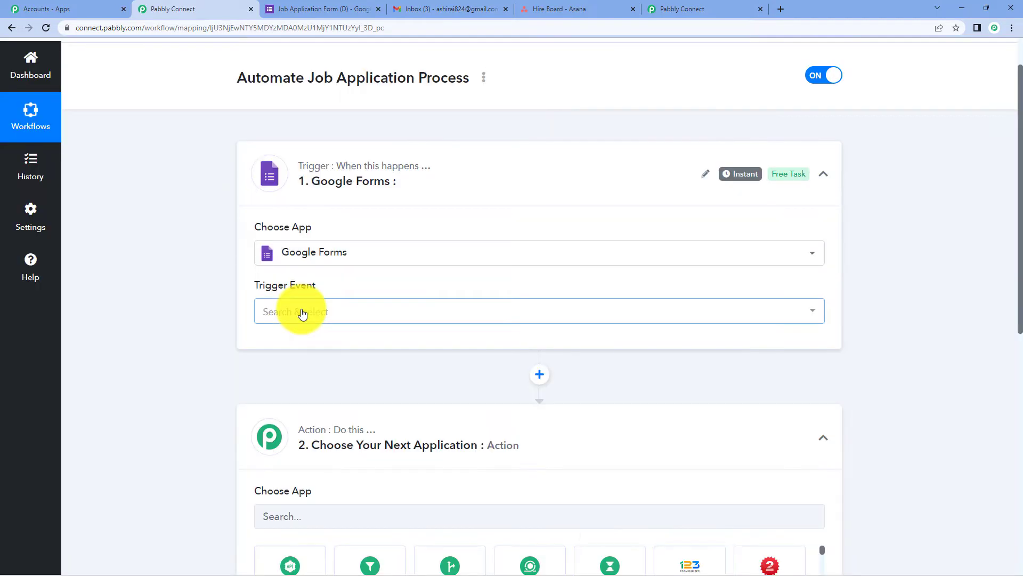
pyautogui.click(356, 308)
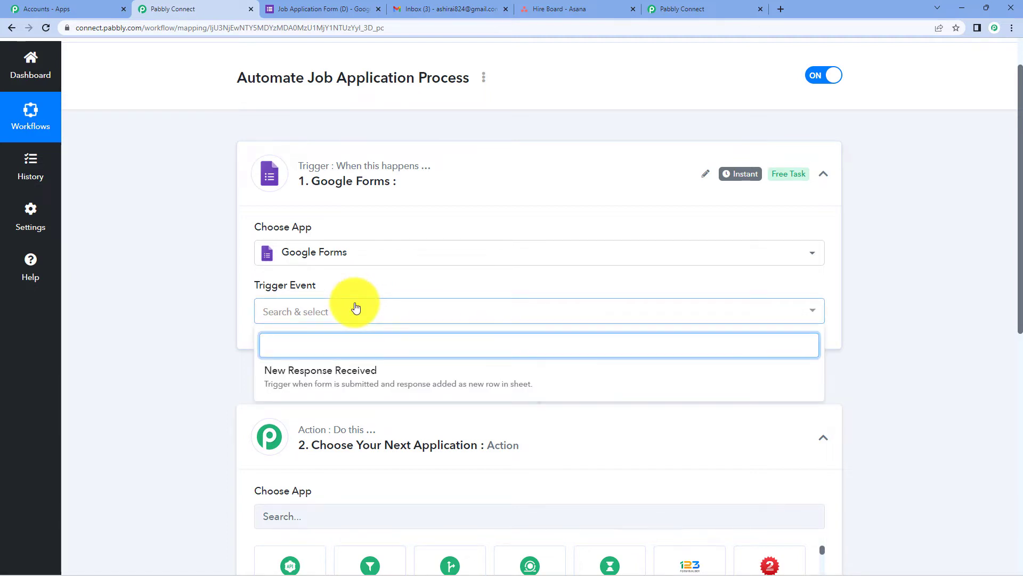
pyautogui.click(359, 371)
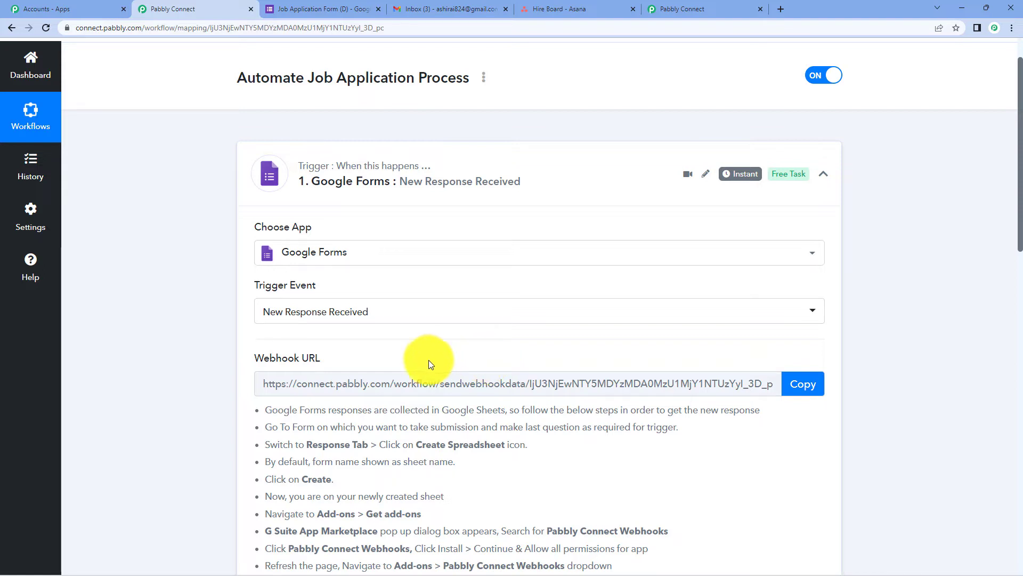
# Copy the trigger's webhook URL and switch to the Job Application Form tab.
pyautogui.click(805, 382)
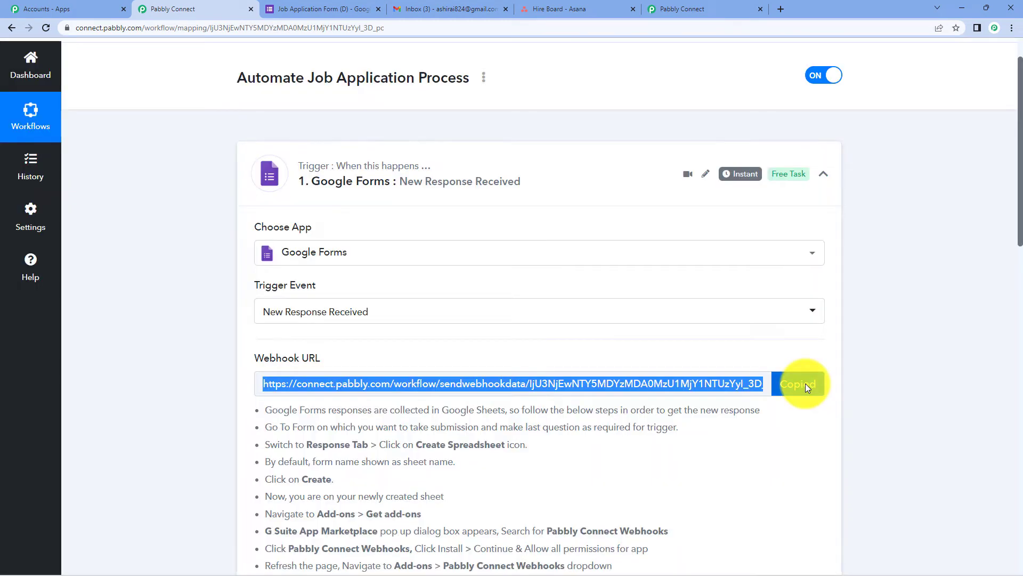
pyautogui.click(269, 7)
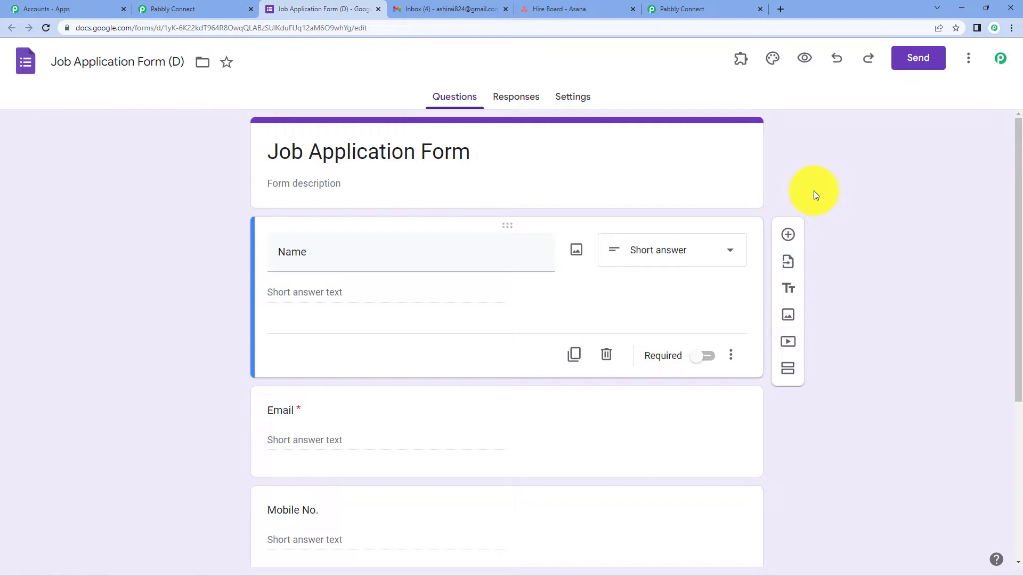
# Turn on Required for the Job Profile Code question.
pyautogui.scroll(-5, 852, 187)
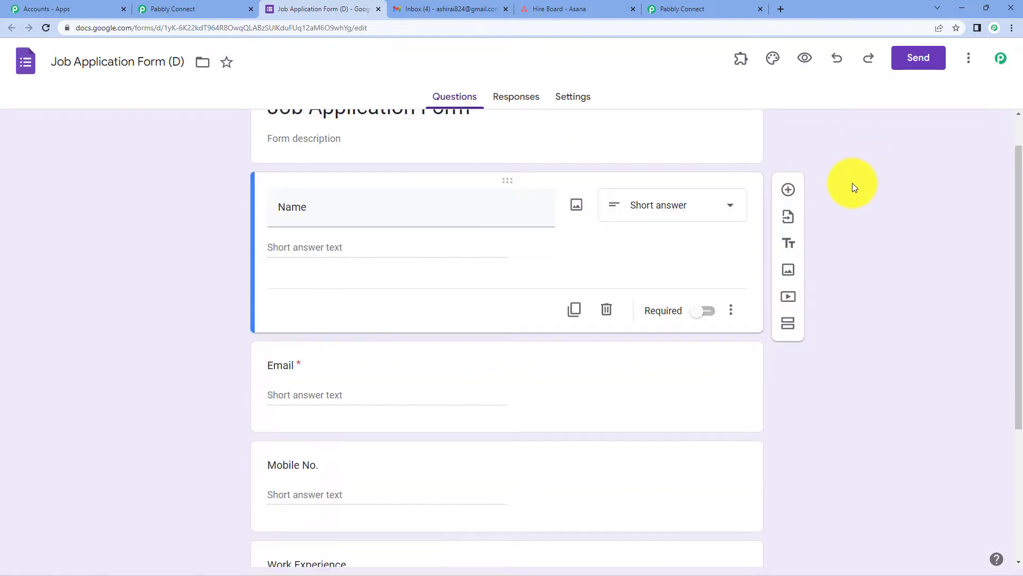
pyautogui.scroll(5, 852, 183)
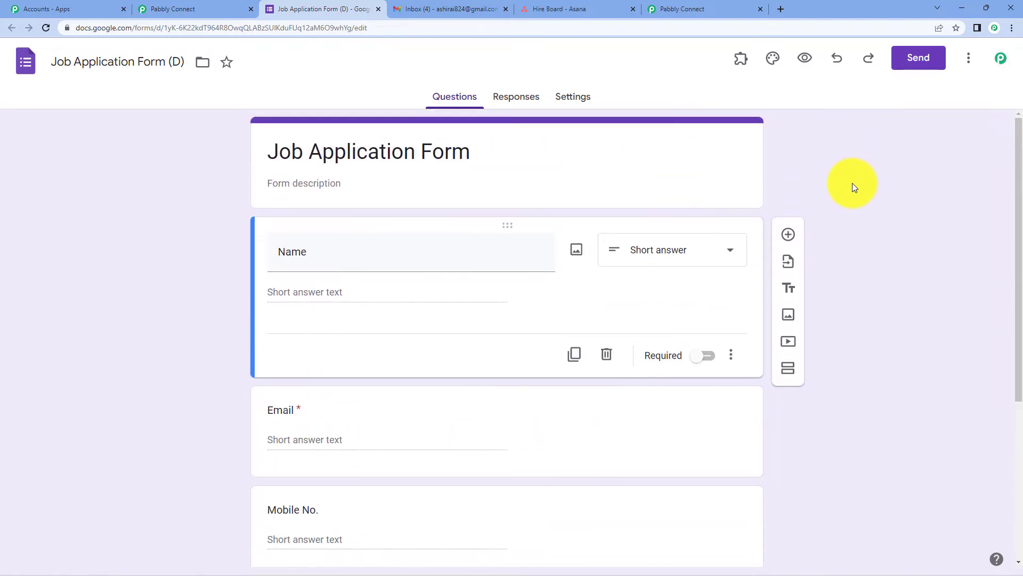
pyautogui.scroll(-5, 852, 184)
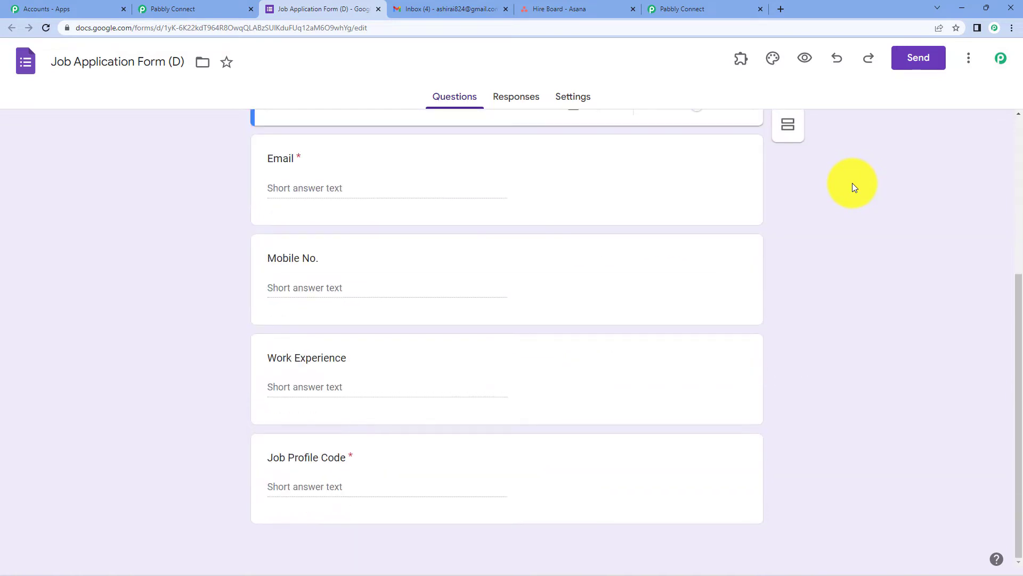
pyautogui.click(639, 449)
pyautogui.click(708, 535)
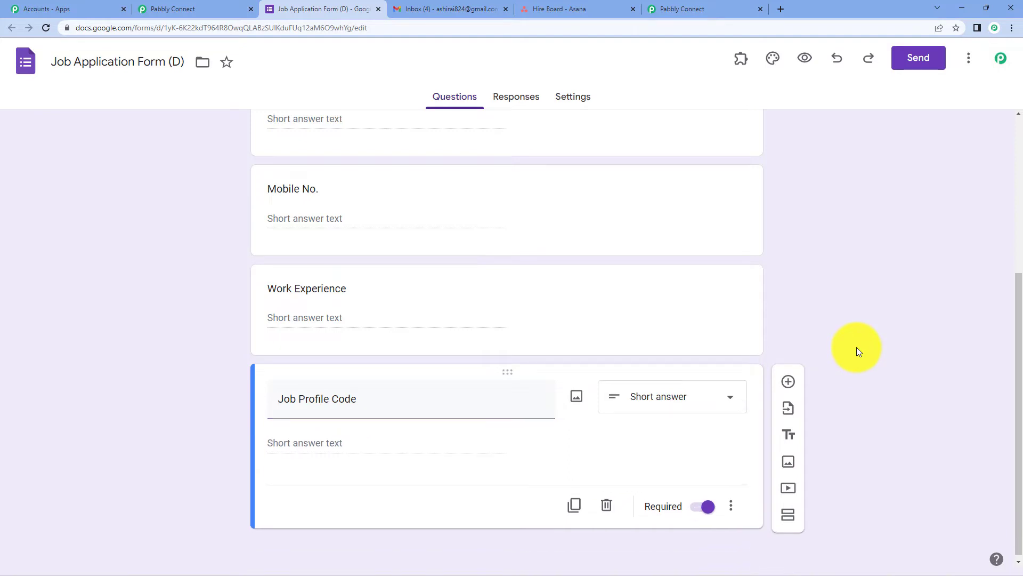
pyautogui.scroll(5, 856, 347)
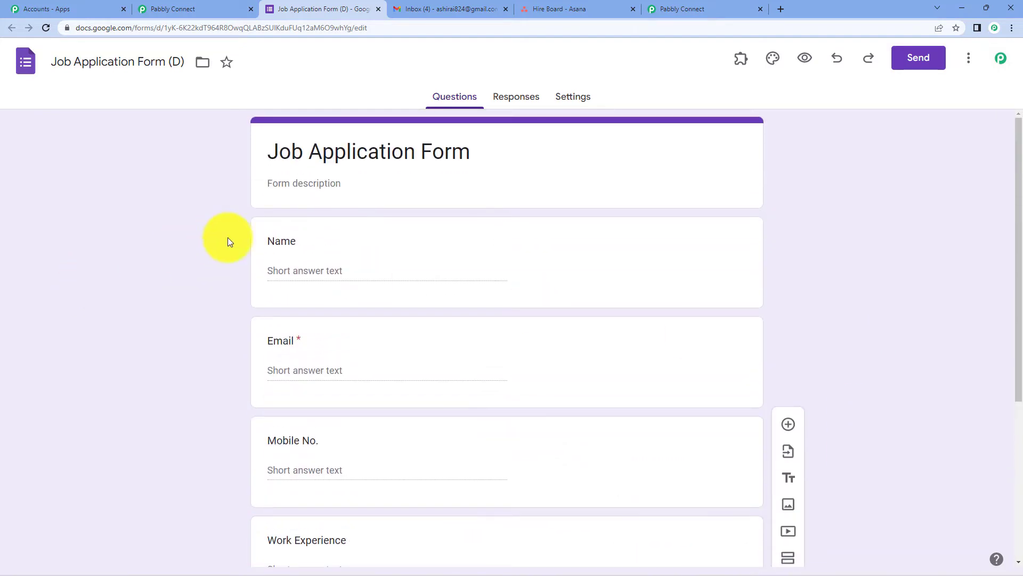
pyautogui.scroll(-1, 506, 286)
pyautogui.scroll(-3, 505, 286)
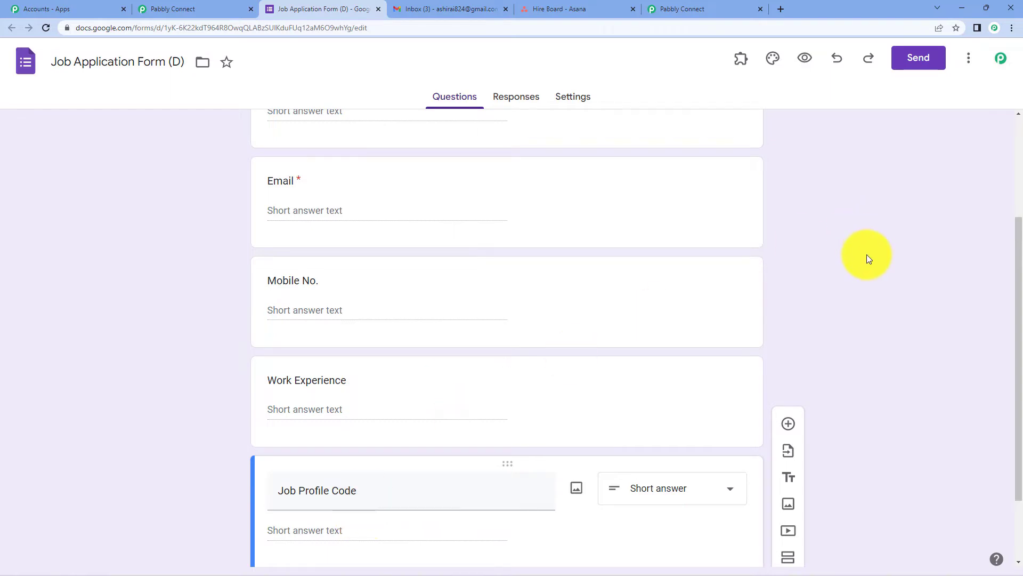
pyautogui.scroll(3, 866, 254)
pyautogui.scroll(-4, 866, 255)
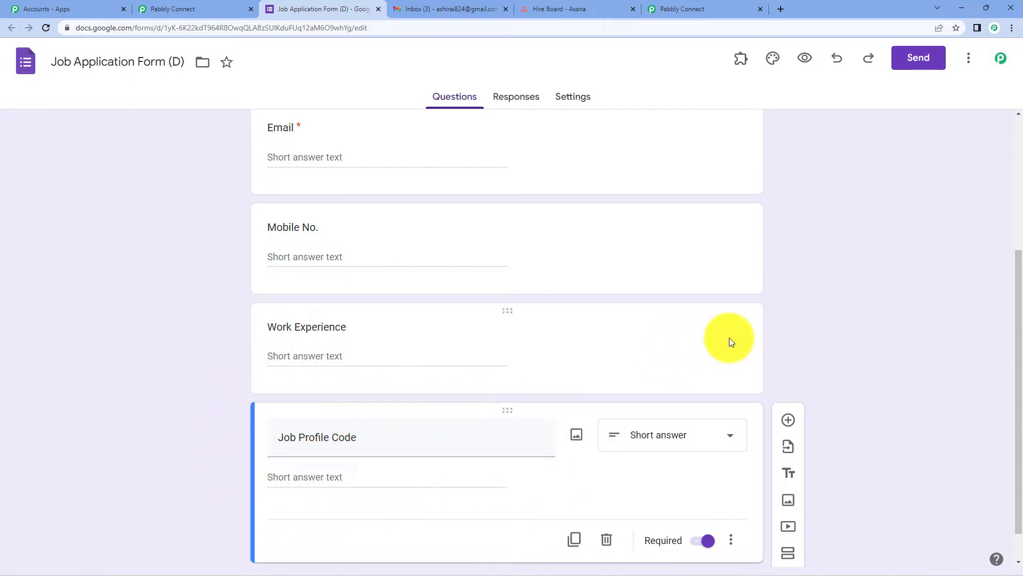
pyautogui.scroll(4, 855, 311)
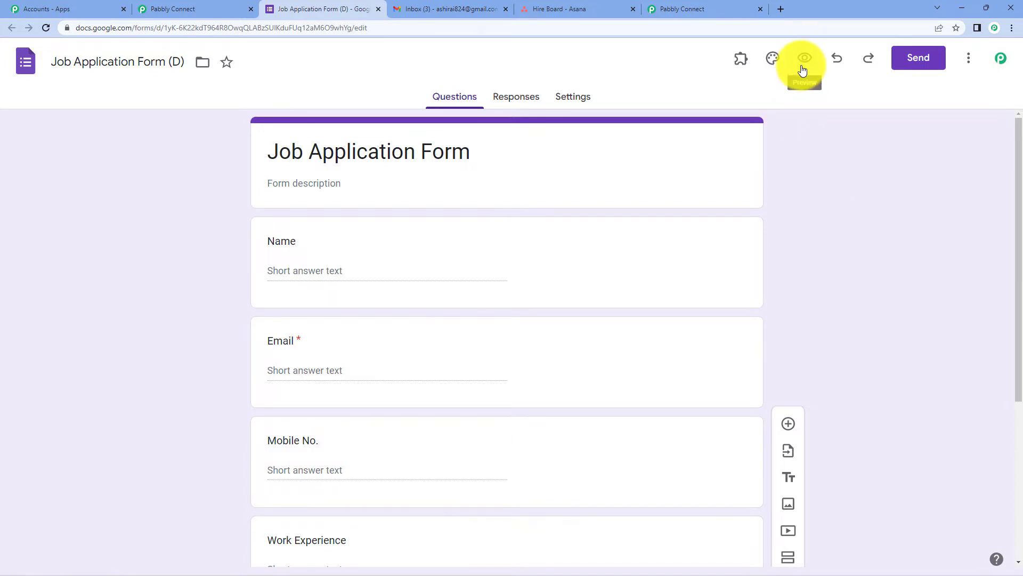
# Submit a test application with name, e-mail, phone, '2 Years' experience and code 'HR101'.
pyautogui.click(803, 71)
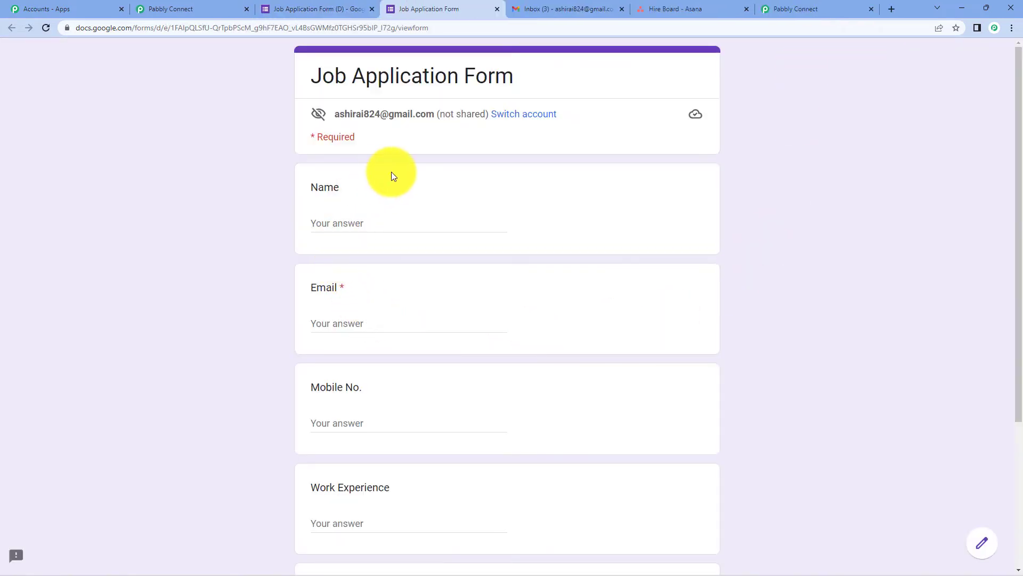
pyautogui.scroll(-4, 558, 220)
pyautogui.scroll(4, 559, 219)
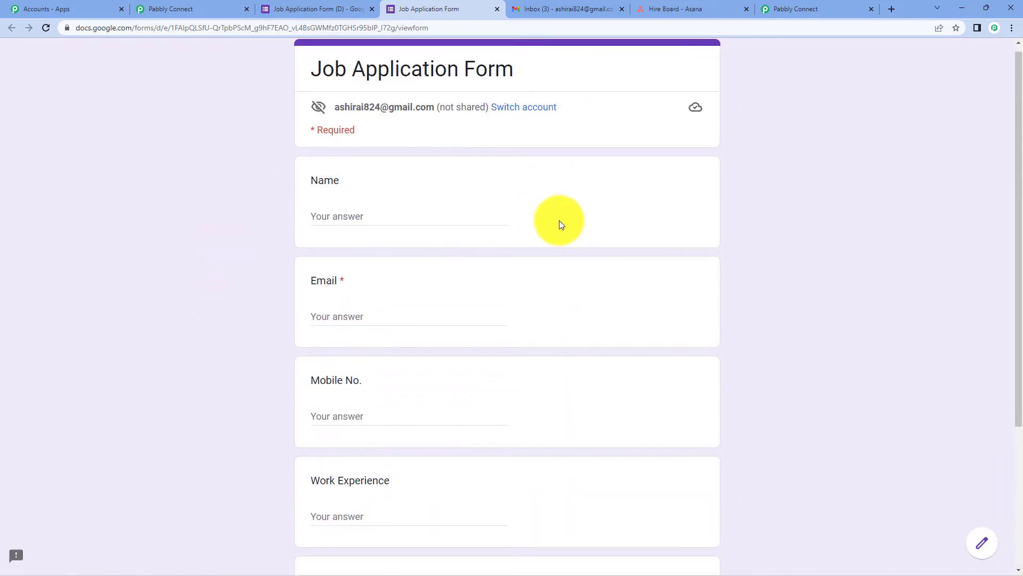
pyautogui.scroll(1, 559, 219)
pyautogui.click(418, 226)
pyautogui.write('Dummy user')
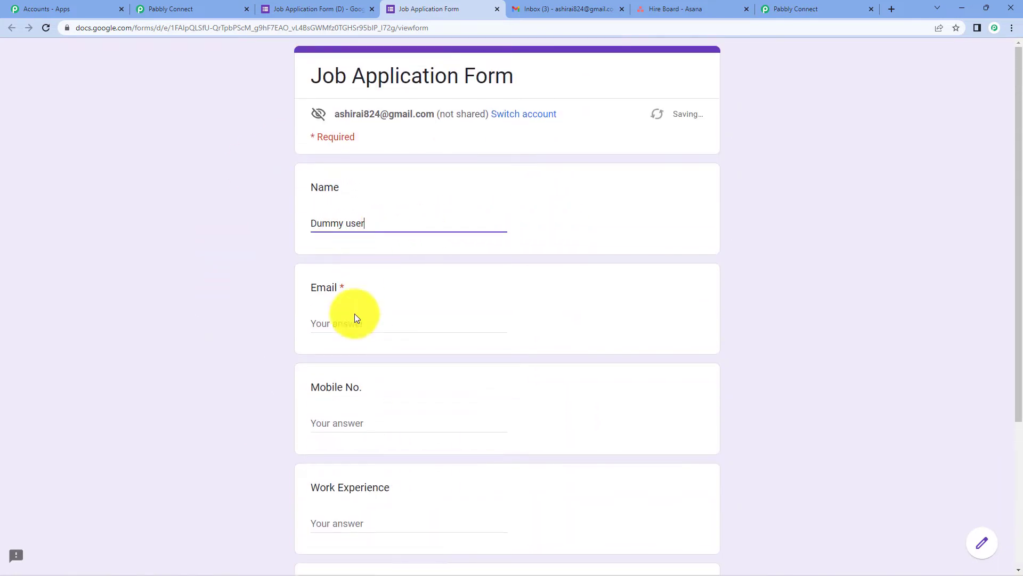
pyautogui.click(356, 318)
pyautogui.scroll(-2, 353, 320)
pyautogui.click(352, 320)
pyautogui.write('123654789')
pyautogui.click(371, 411)
pyautogui.write('2 ')
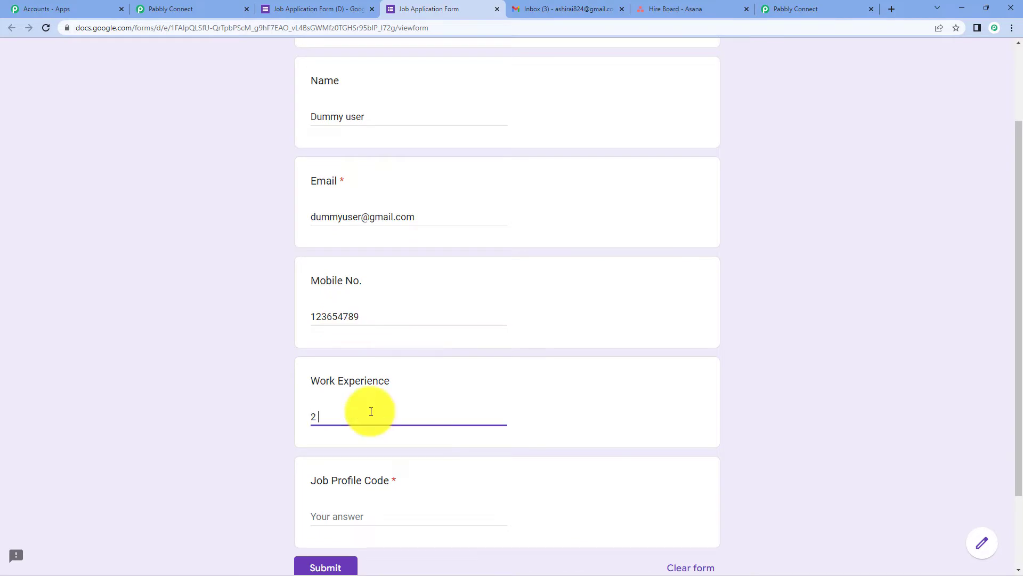
pyautogui.write('Years')
pyautogui.click(359, 506)
pyautogui.write('HR101')
pyautogui.scroll(-1, 341, 511)
pyautogui.click(319, 517)
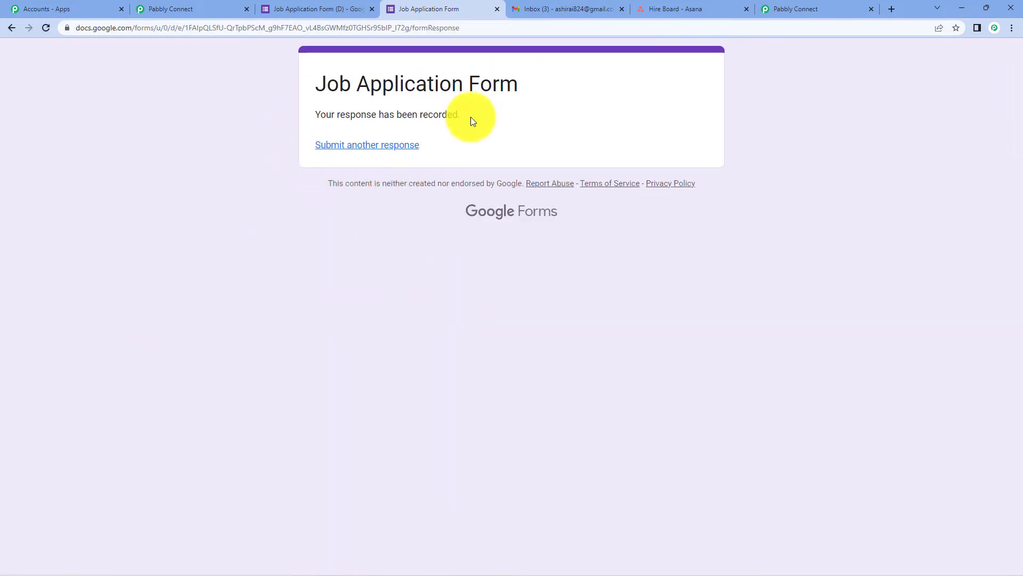
# Link the form's responses to a new Google Sheets spreadsheet.
pyautogui.click(320, 8)
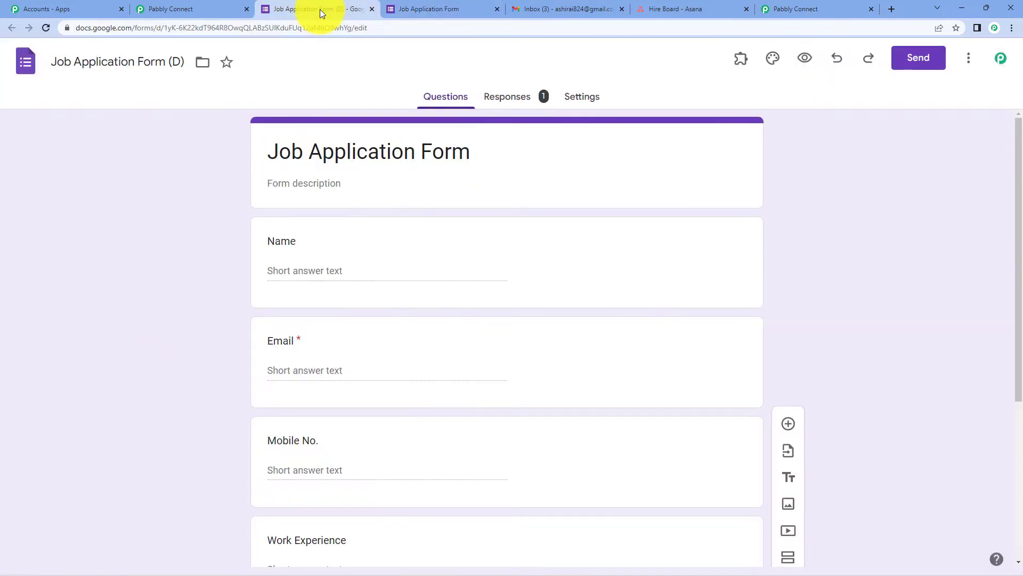
pyautogui.click(503, 99)
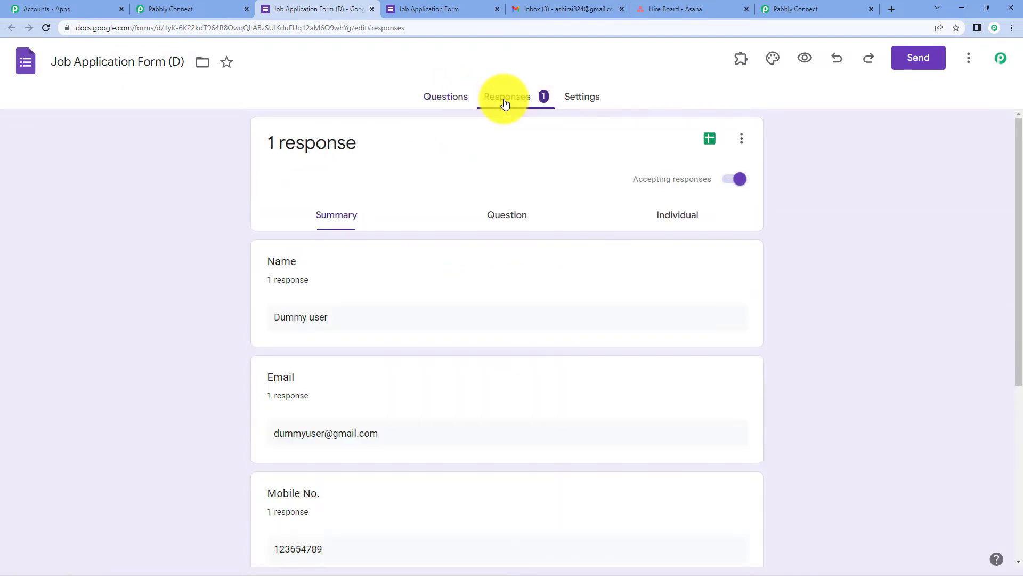
pyautogui.click(710, 139)
pyautogui.click(665, 230)
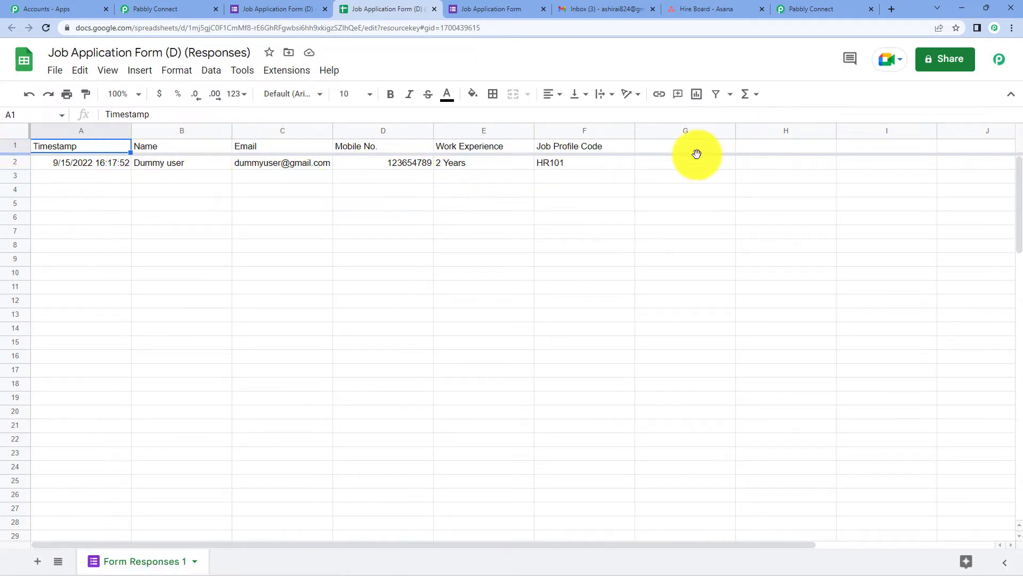
# Give the header row a new text colour, font size 12 and bold.
pyautogui.click(17, 147)
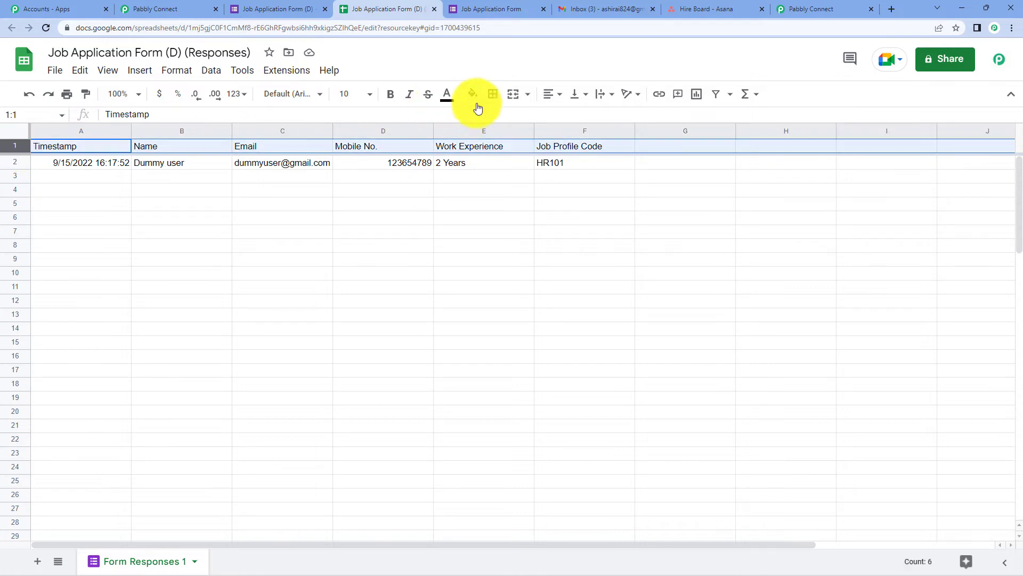
pyautogui.click(447, 94)
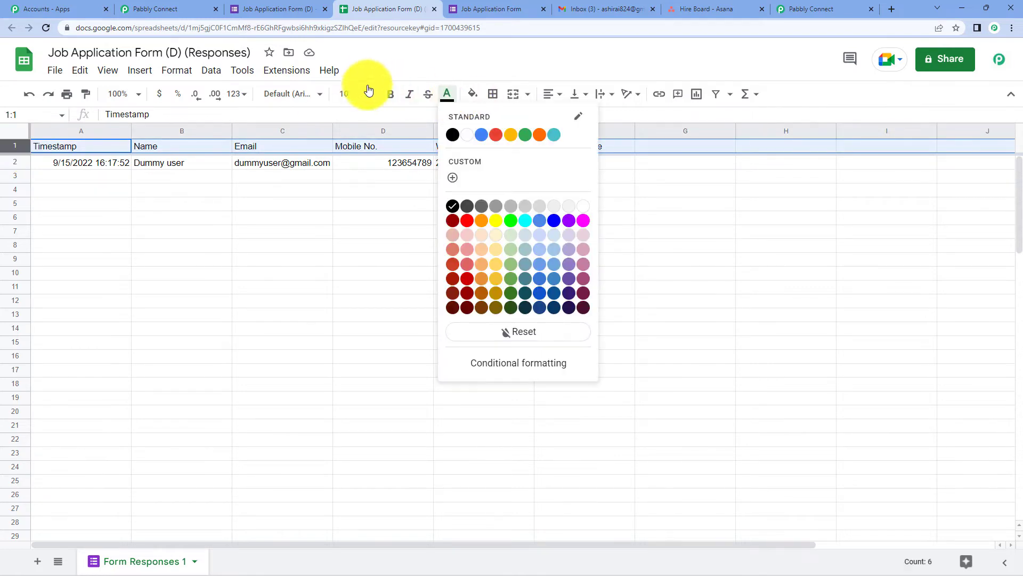
pyautogui.click(454, 137)
pyautogui.click(367, 95)
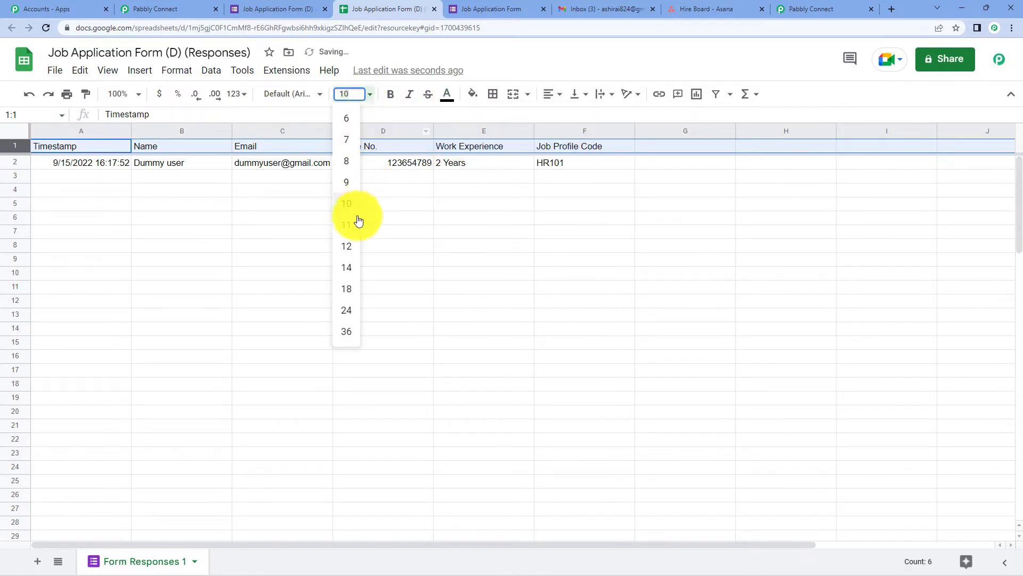
pyautogui.click(346, 247)
pyautogui.click(16, 150)
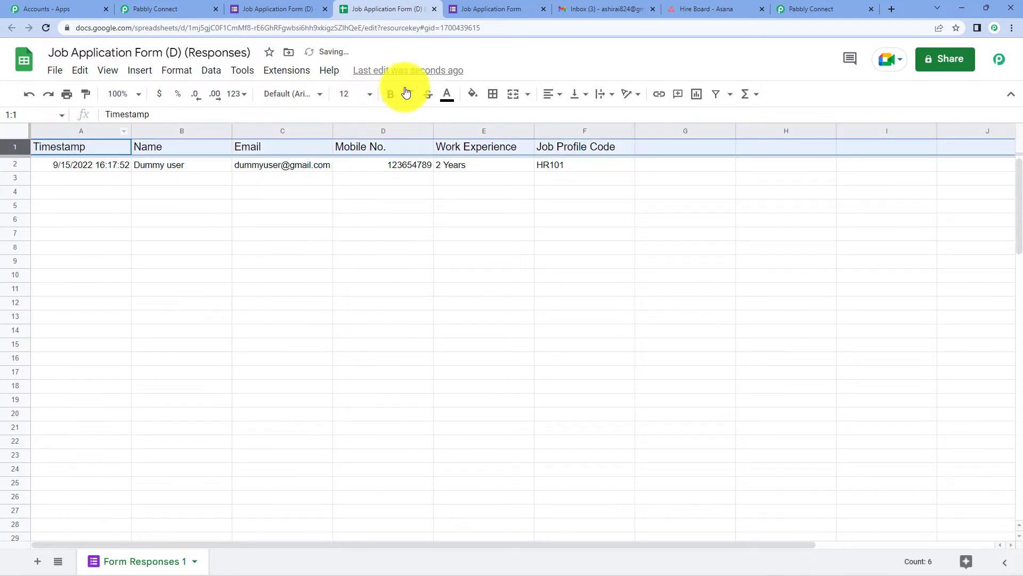
pyautogui.click(398, 95)
# Centre-align the response row and the header row.
pyautogui.click(16, 164)
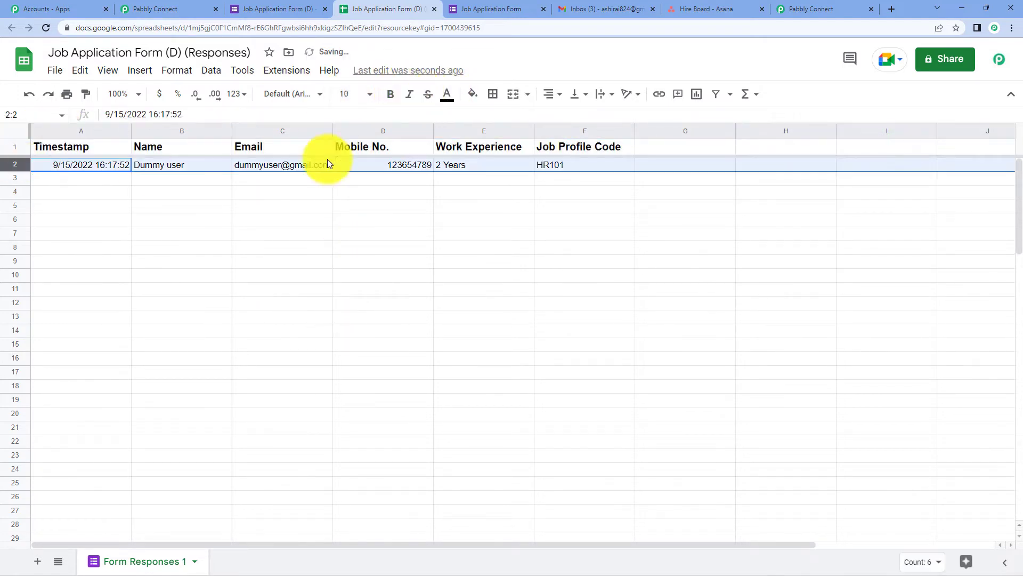
pyautogui.click(555, 95)
pyautogui.click(567, 116)
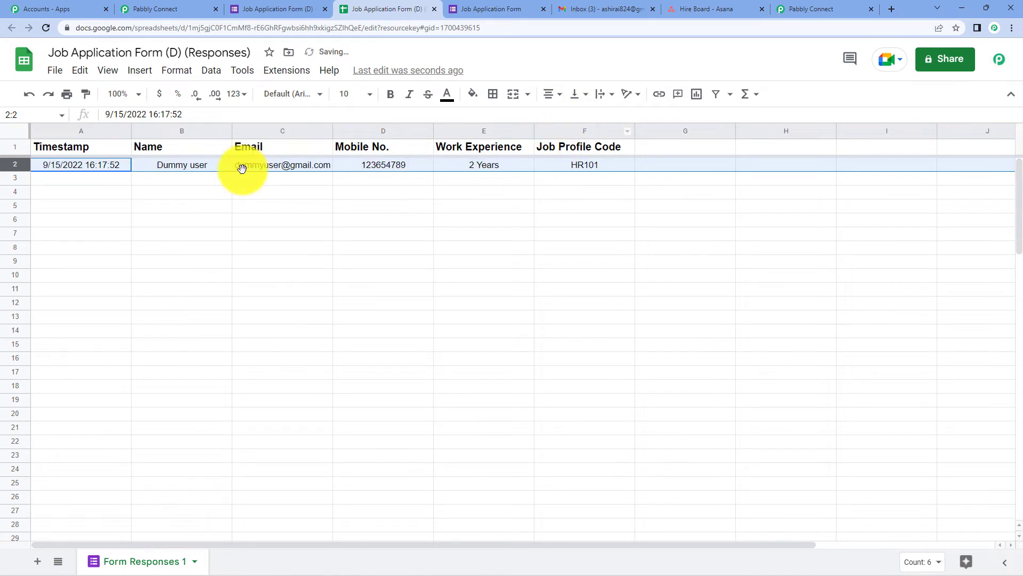
pyautogui.click(15, 147)
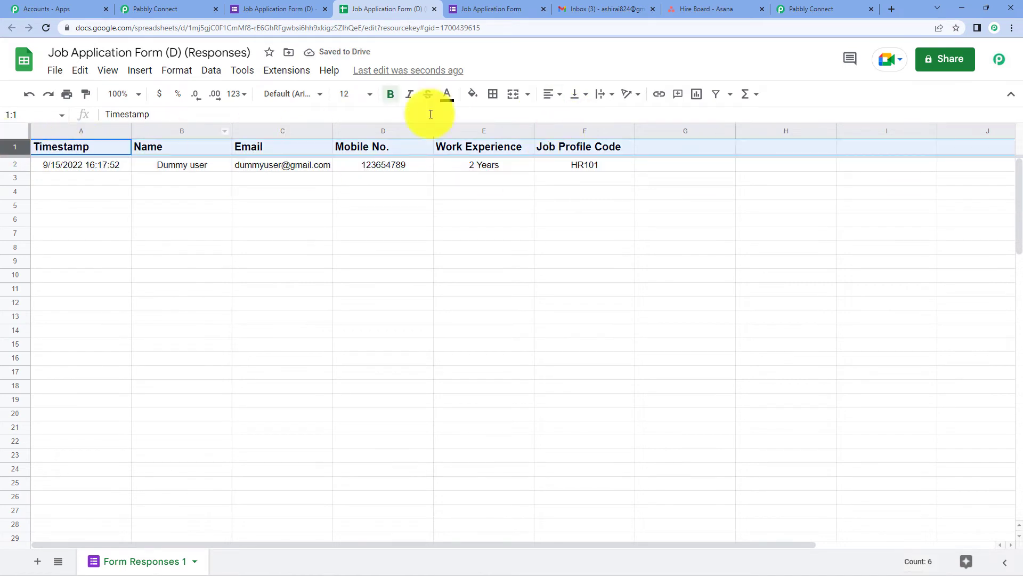
pyautogui.click(549, 95)
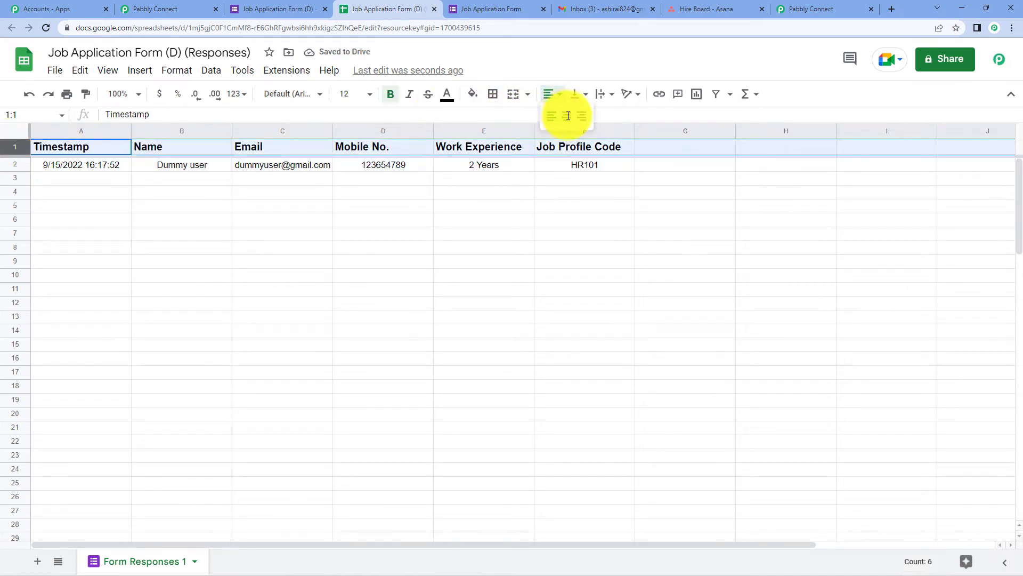
pyautogui.click(568, 116)
pyautogui.click(640, 261)
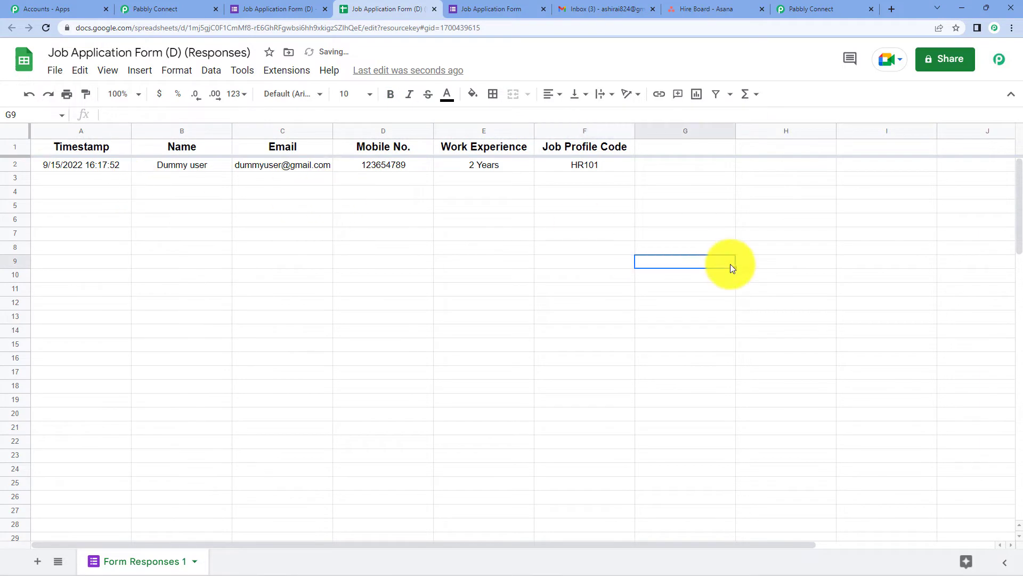
pyautogui.click(267, 8)
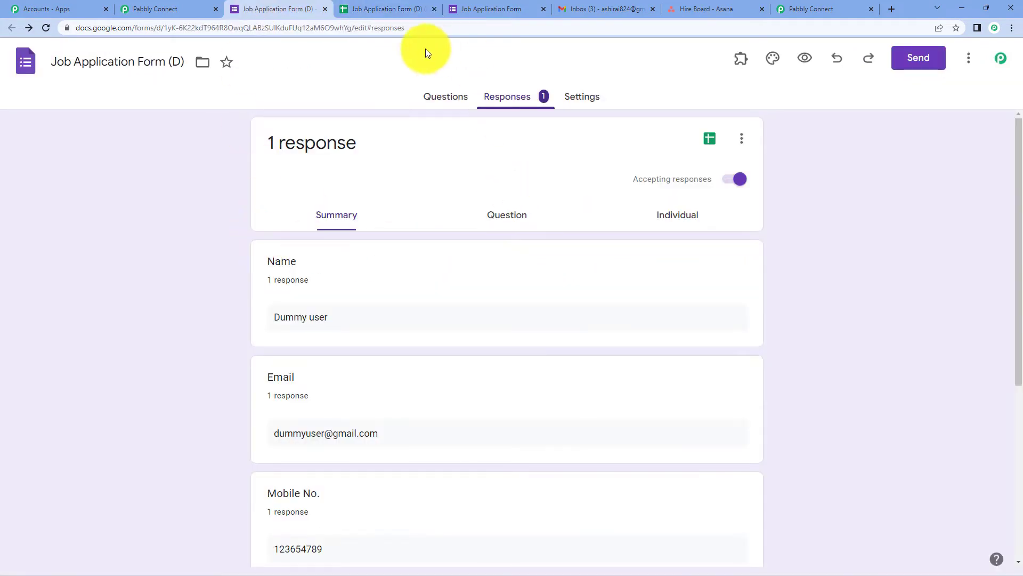
pyautogui.click(391, 8)
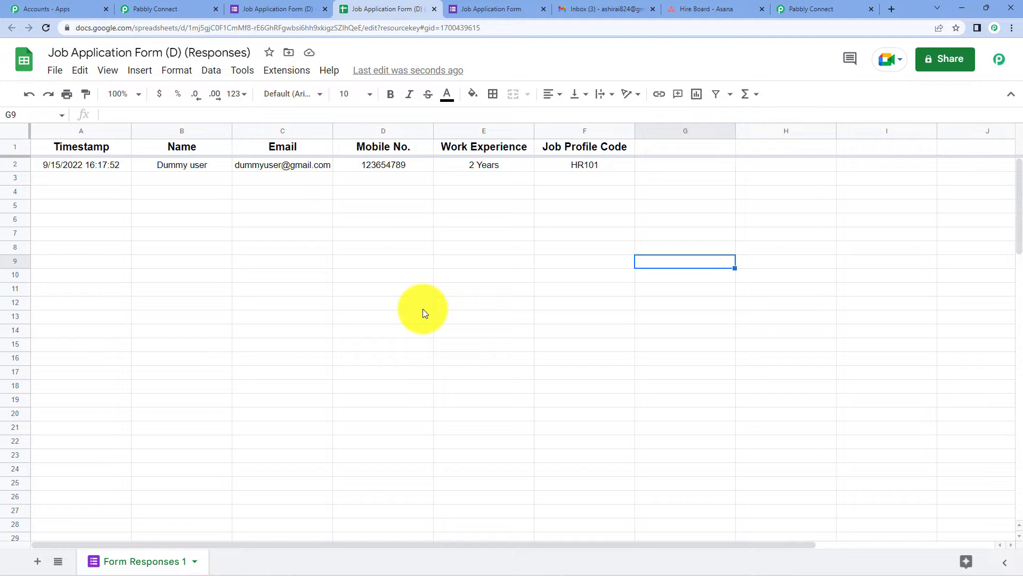
pyautogui.click(282, 67)
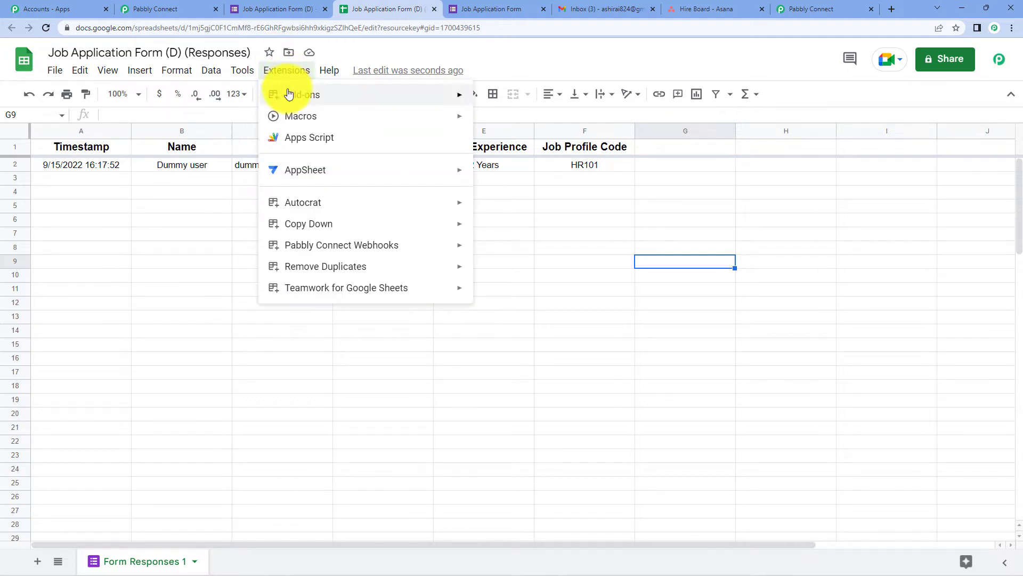
pyautogui.moveTo(280, 92)
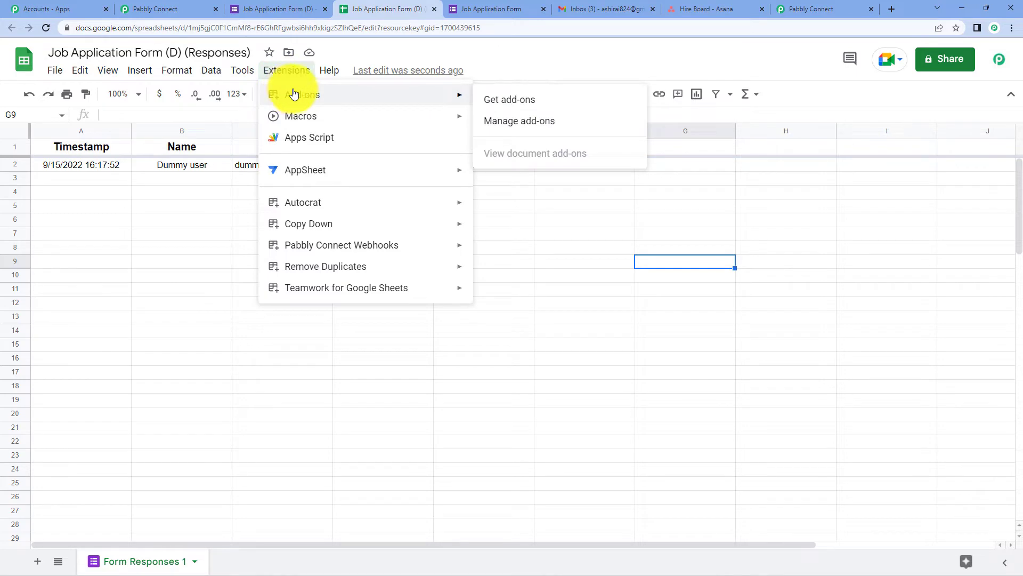
pyautogui.click(507, 101)
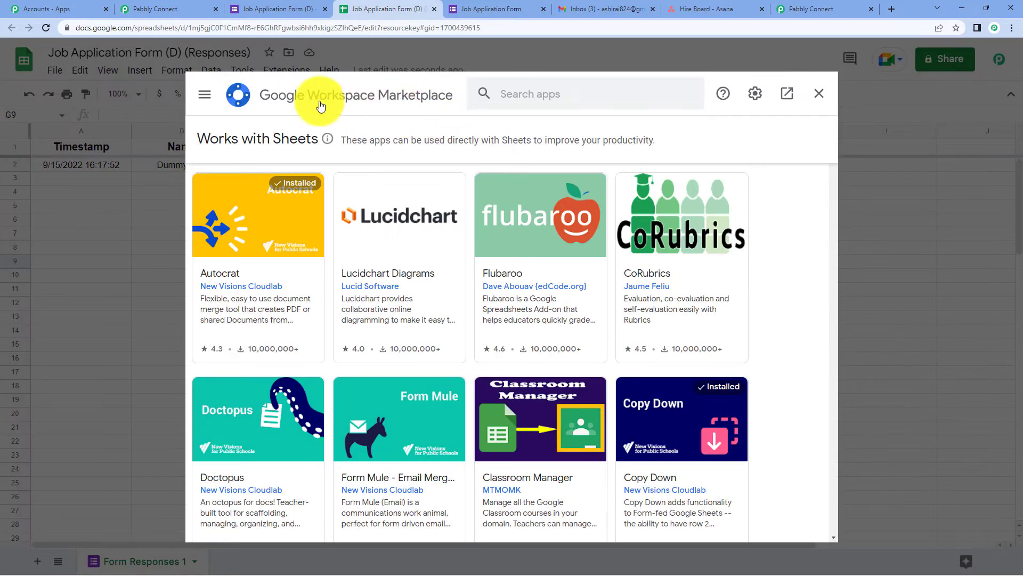
pyautogui.click(549, 95)
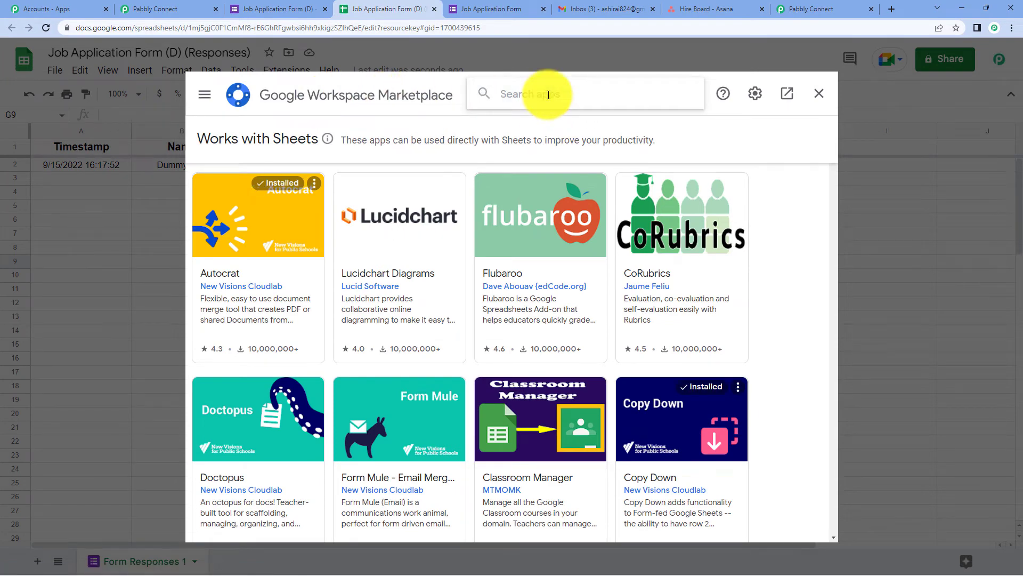
pyautogui.write('pabbly')
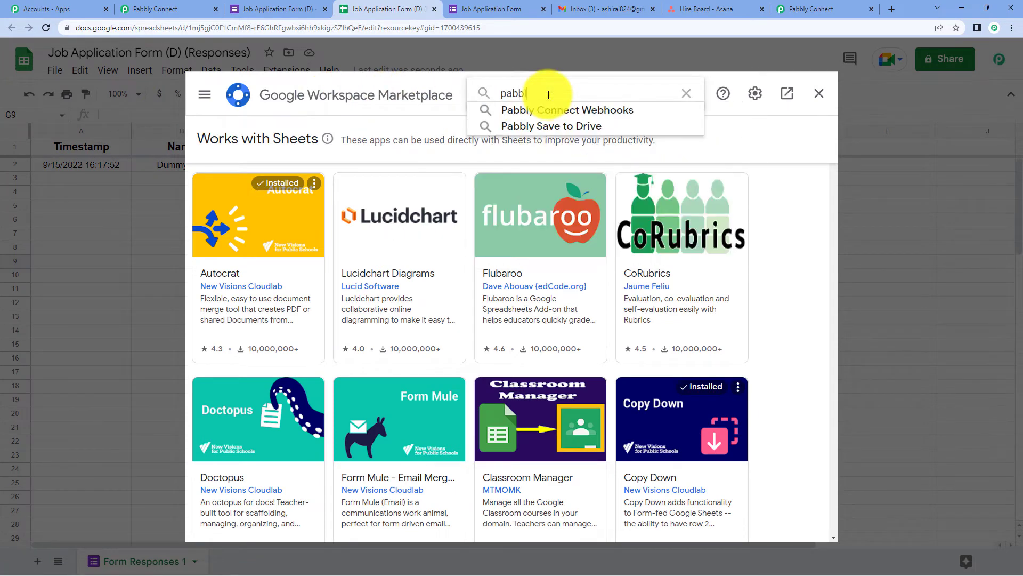
pyautogui.click(555, 109)
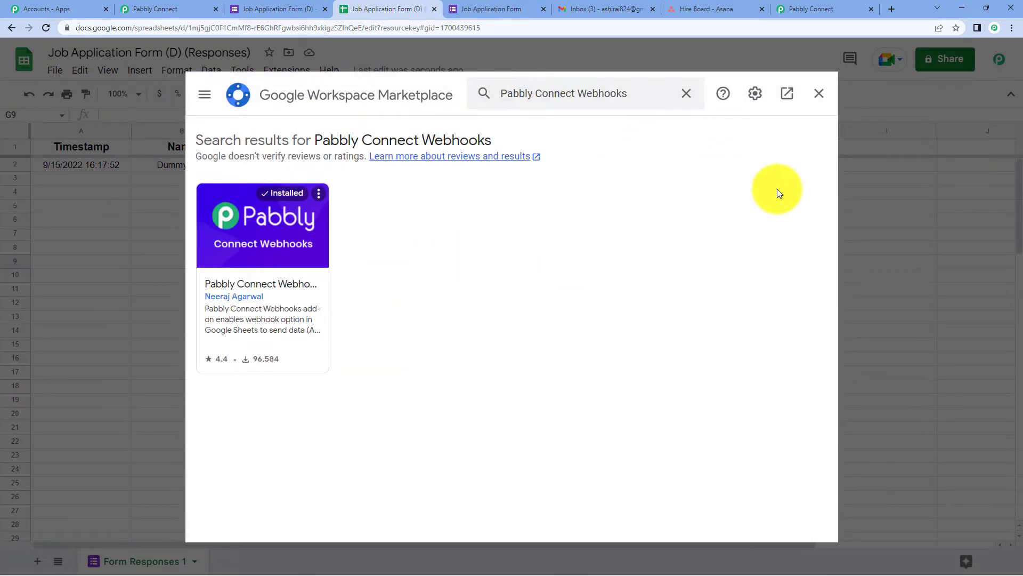
pyautogui.click(822, 101)
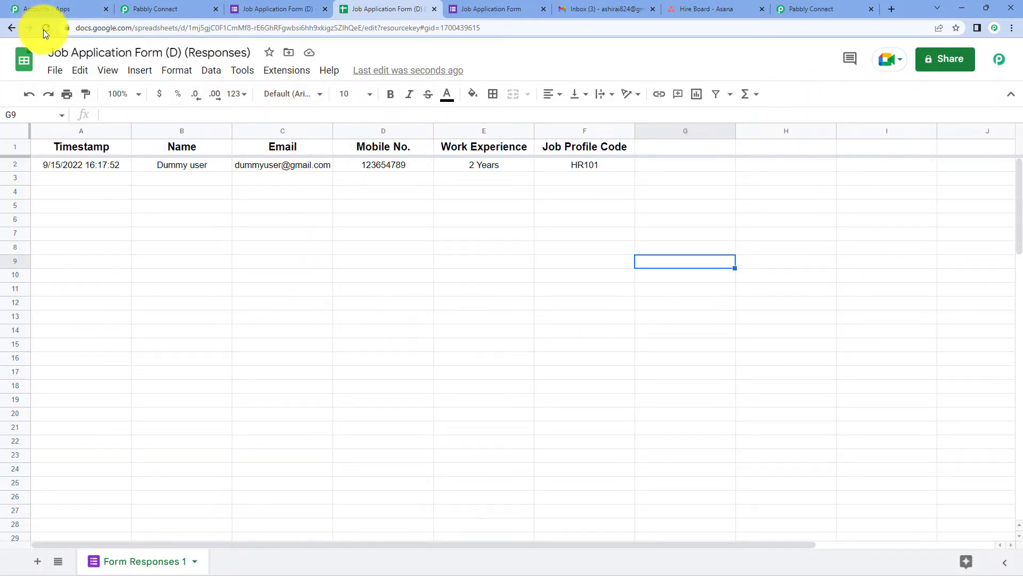
# Open the Pabbly Connect Webhooks initial setup and paste the webhook URL.
pyautogui.click(288, 71)
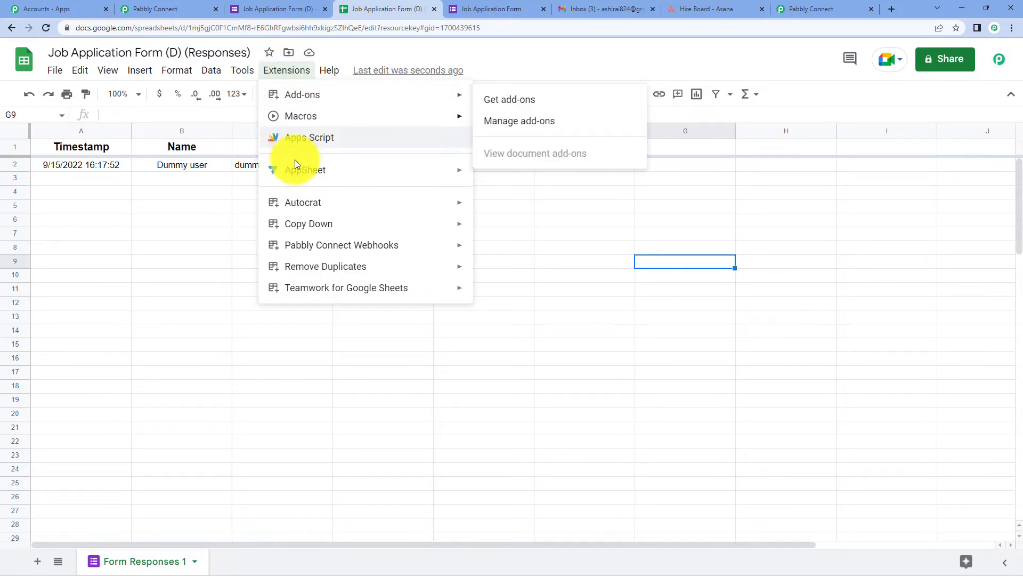
pyautogui.moveTo(389, 256)
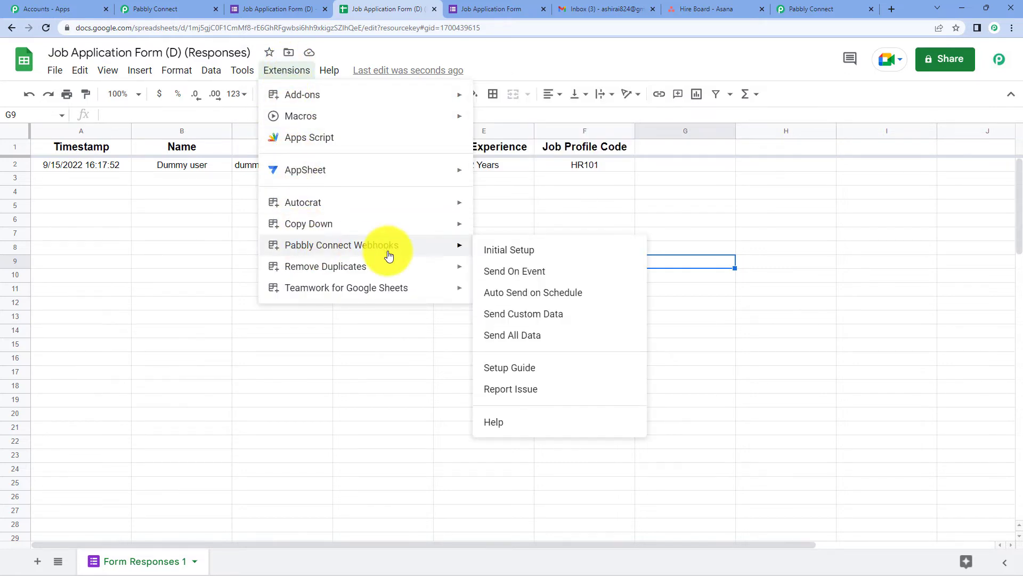
pyautogui.click(357, 400)
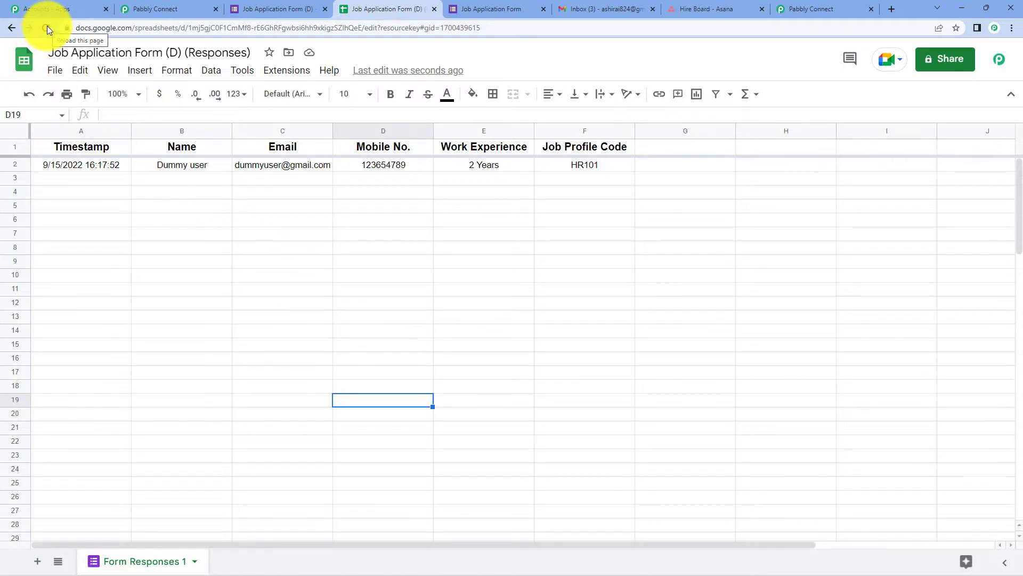
pyautogui.click(281, 72)
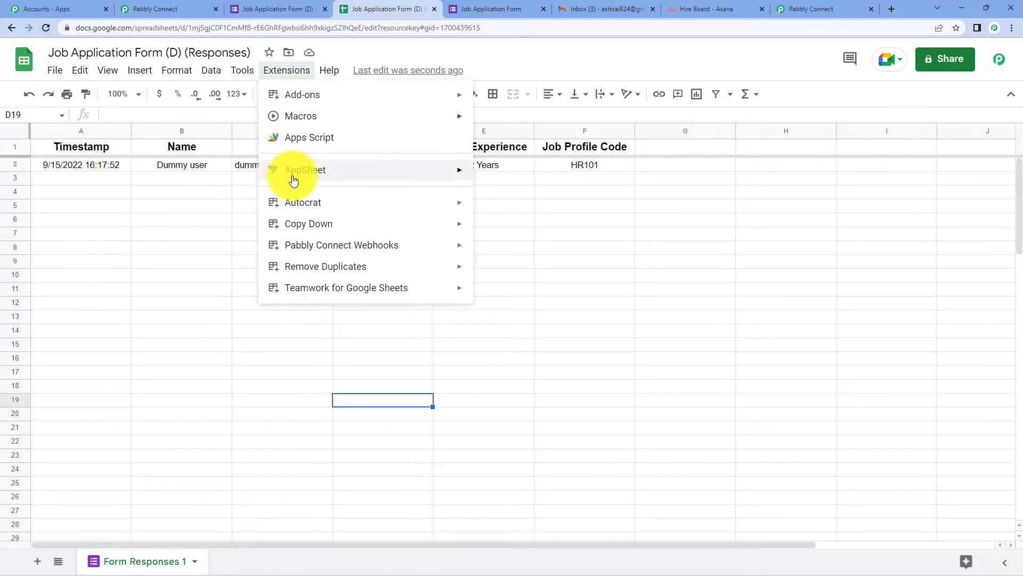
pyautogui.moveTo(319, 245)
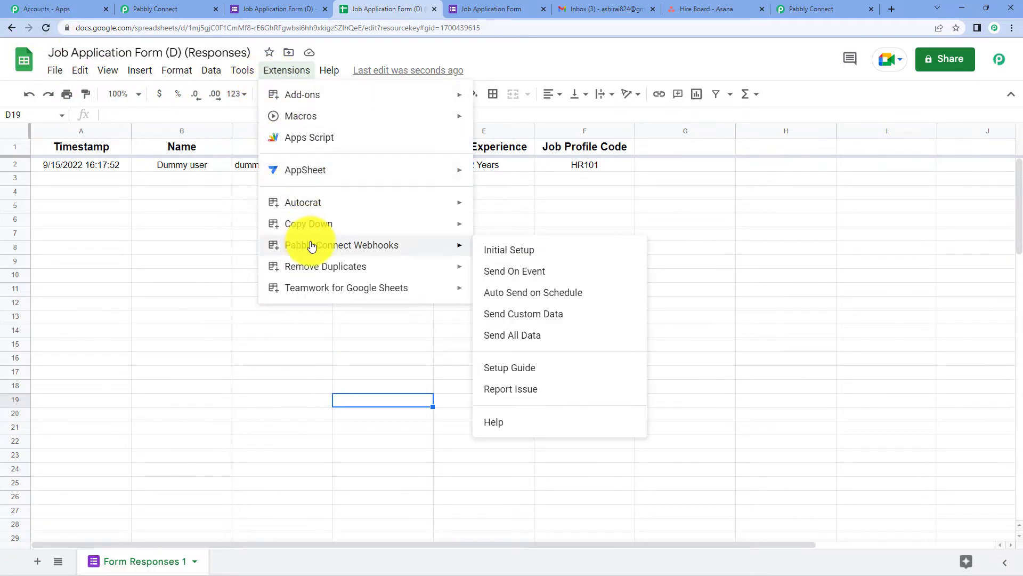
pyautogui.click(512, 250)
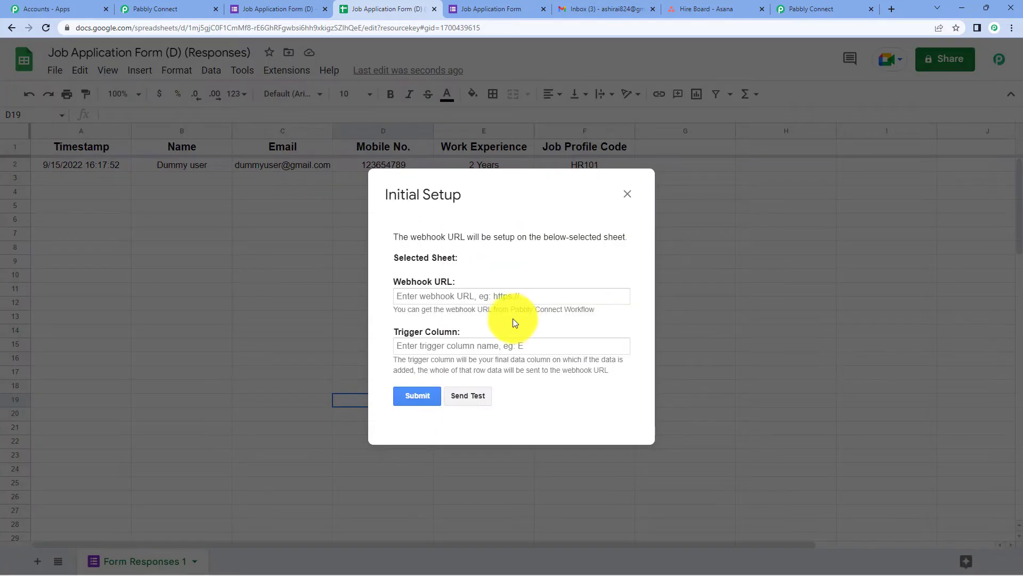
pyautogui.rightClick(482, 295)
pyautogui.click(510, 380)
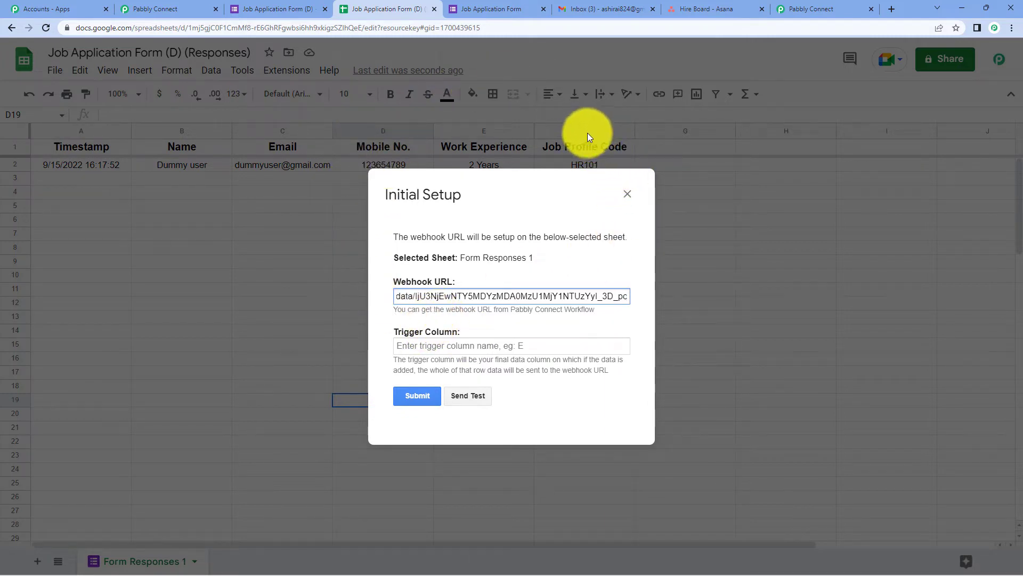
# Set trigger column F, send the test row, and submit the setup.
pyautogui.click(477, 344)
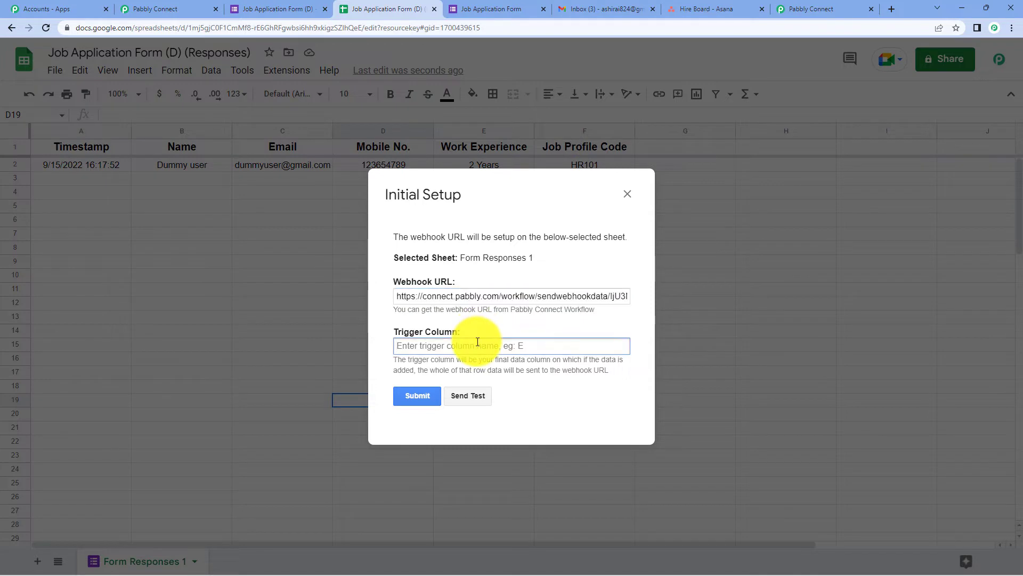
pyautogui.write('F')
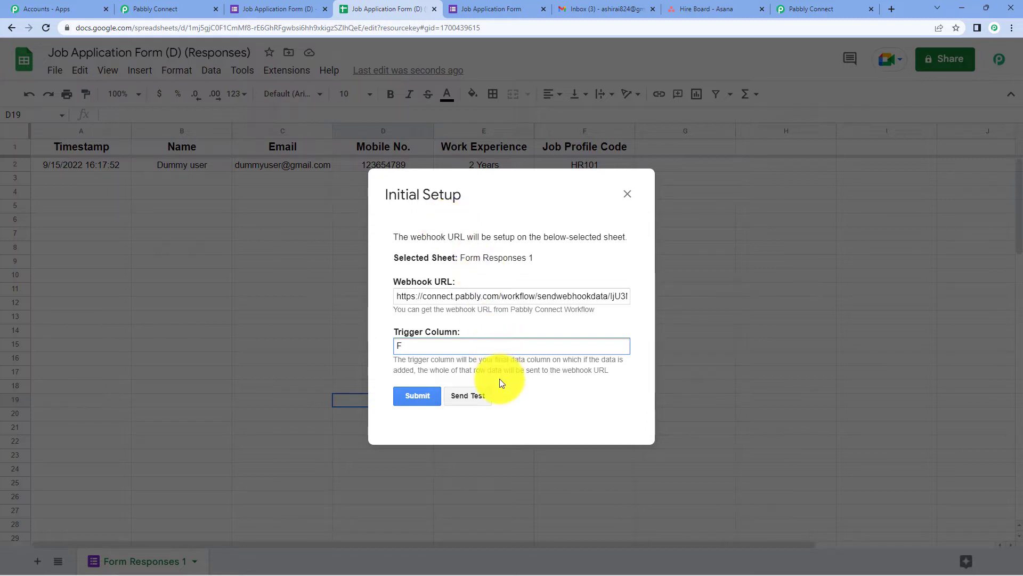
pyautogui.click(473, 395)
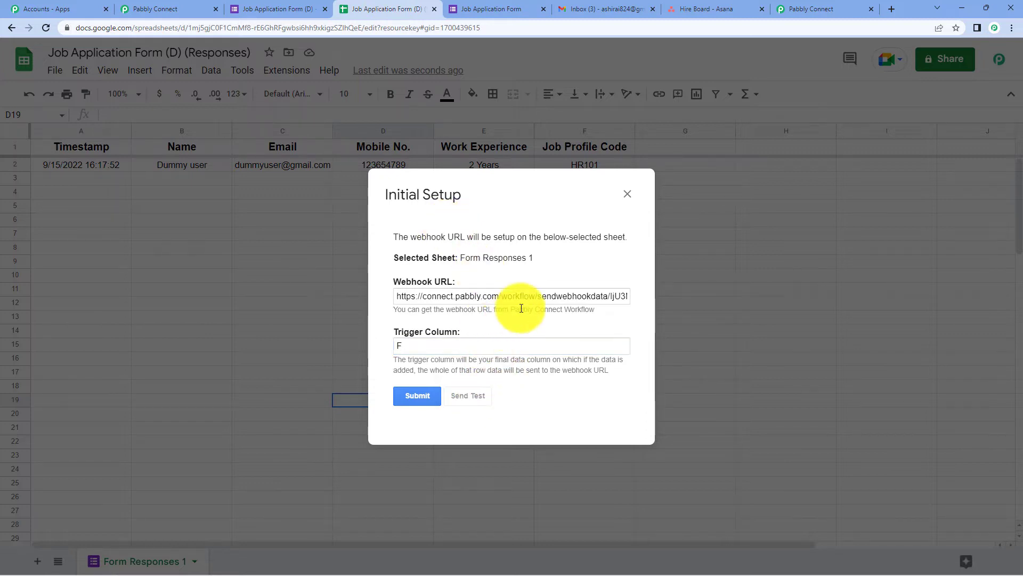
pyautogui.scroll(-1, 517, 288)
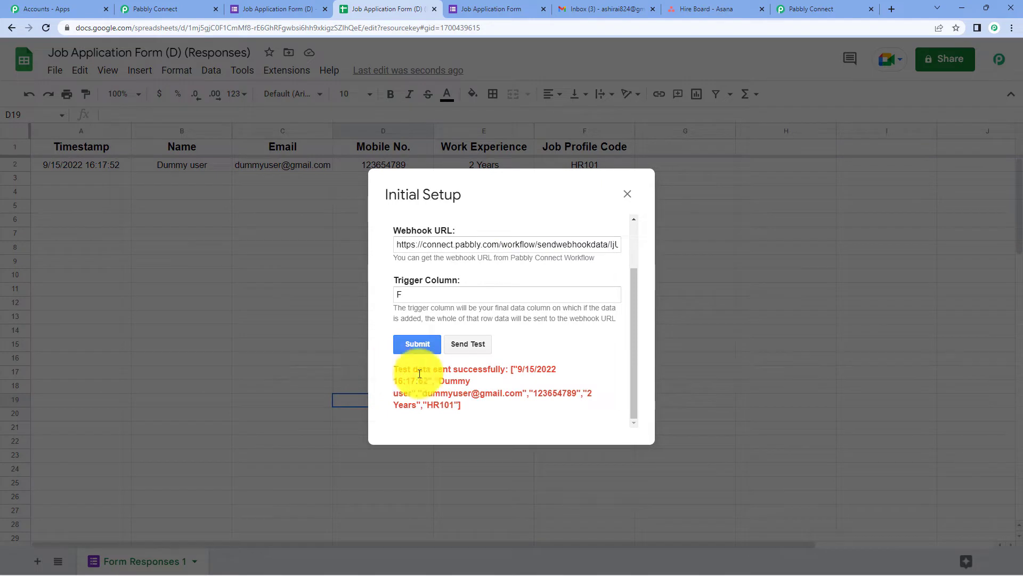
pyautogui.click(430, 348)
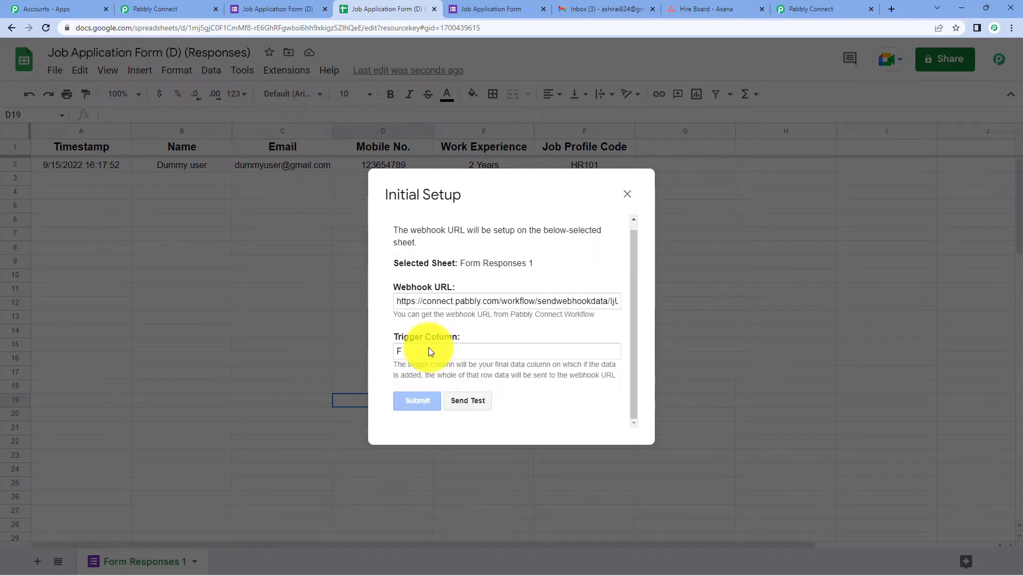
pyautogui.click(618, 196)
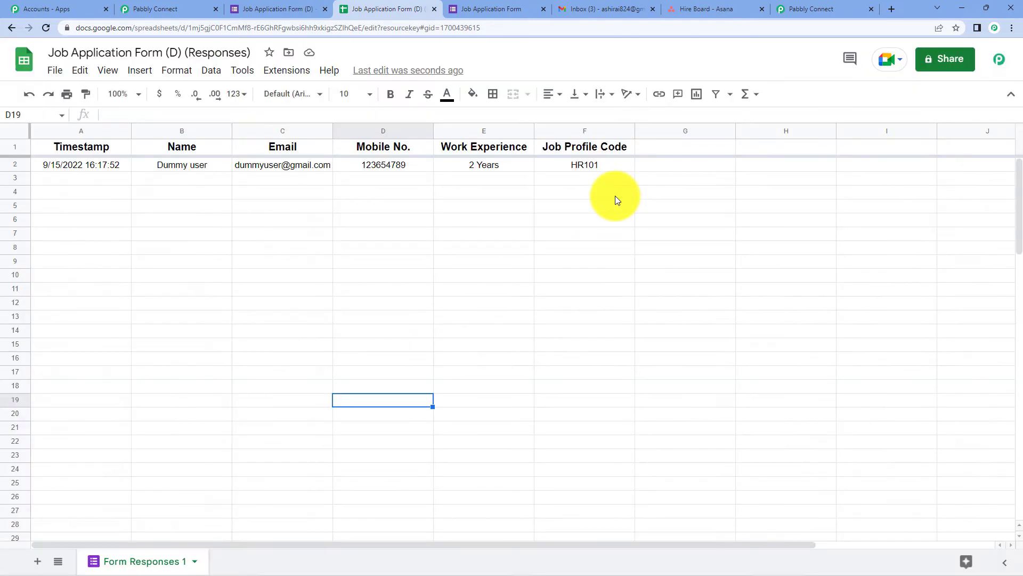
# Enable Send On Event in the Pabbly Connect Webhooks add-on and confirm it is checked.
pyautogui.click(289, 80)
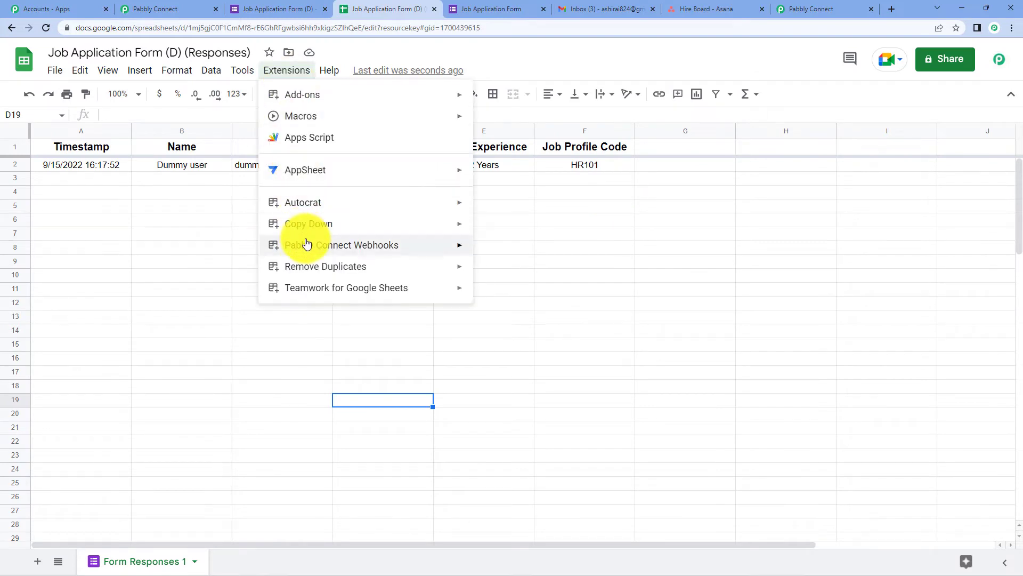
pyautogui.moveTo(303, 241)
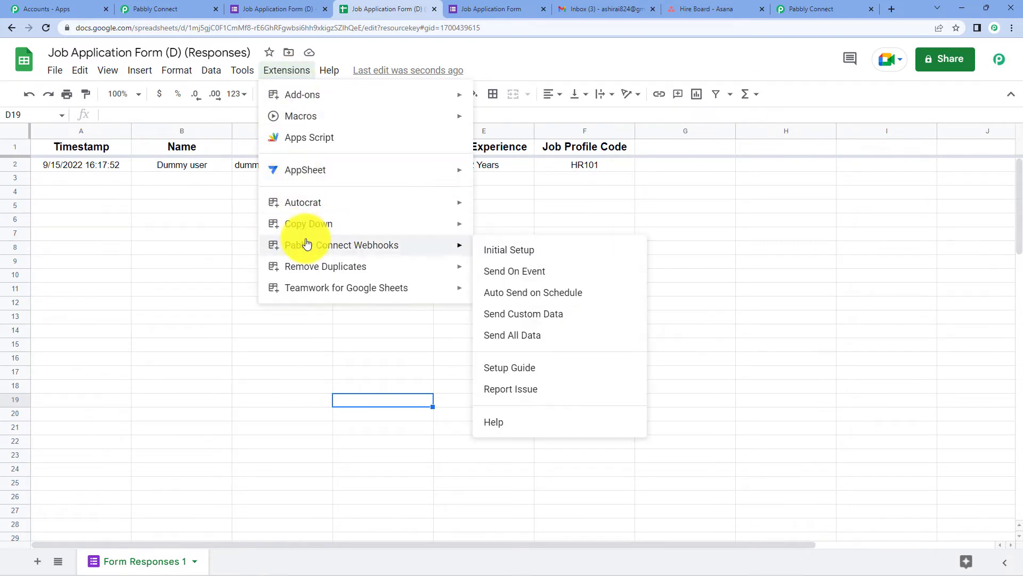
pyautogui.click(508, 280)
pyautogui.click(289, 74)
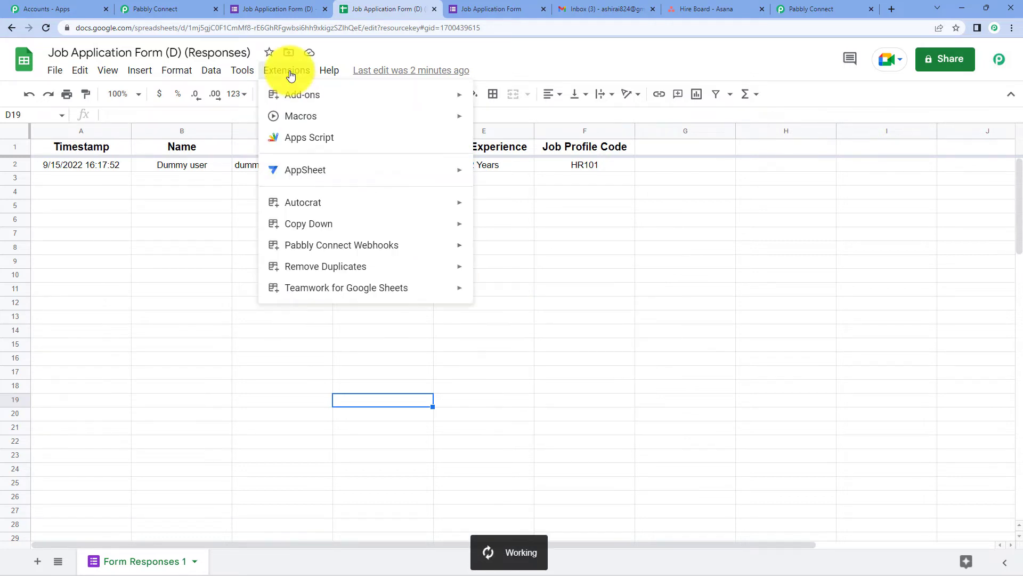
pyautogui.moveTo(330, 246)
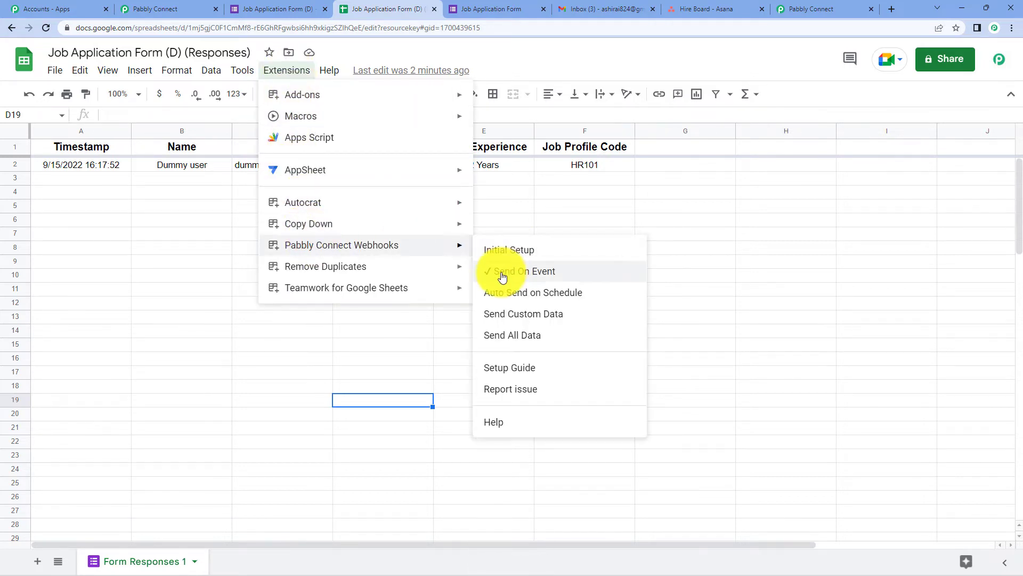
pyautogui.click(766, 267)
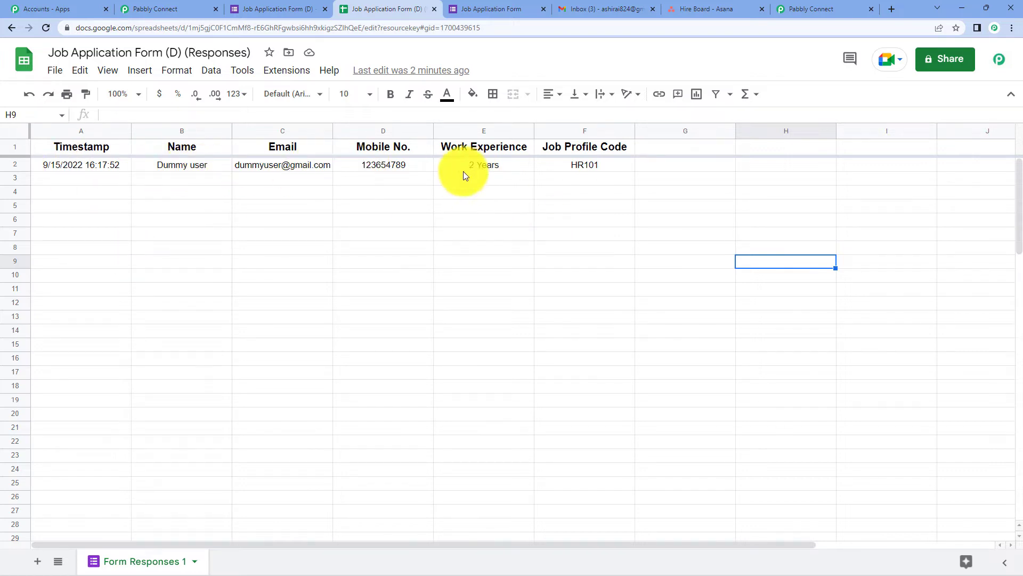
pyautogui.click(166, 9)
# Review the captured response: applicant fields, spreadsheet name, ID, sheet name and RowIndex 2.
pyautogui.scroll(-10, 427, 283)
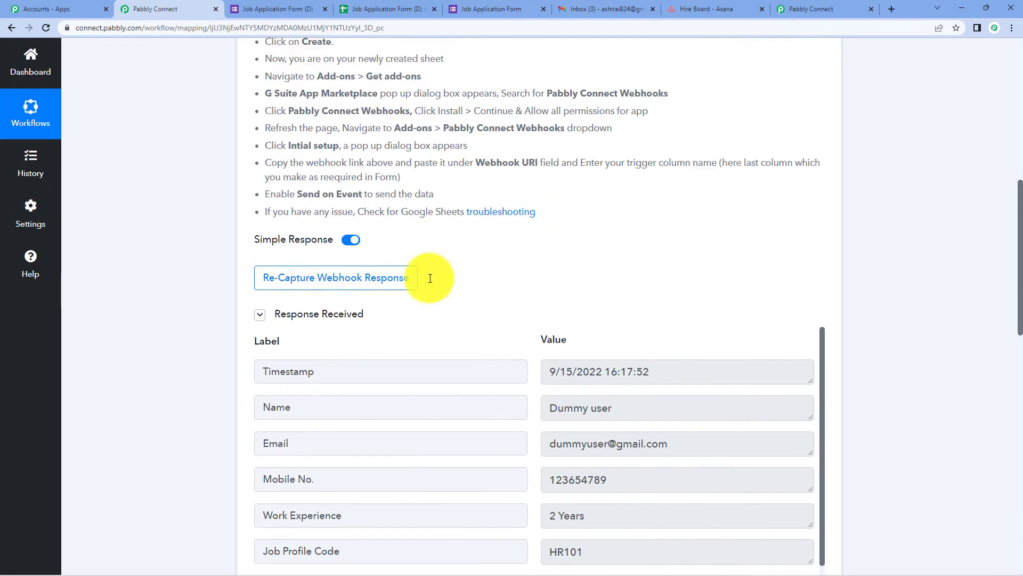
pyautogui.scroll(-5, 429, 278)
pyautogui.scroll(1, 278, 93)
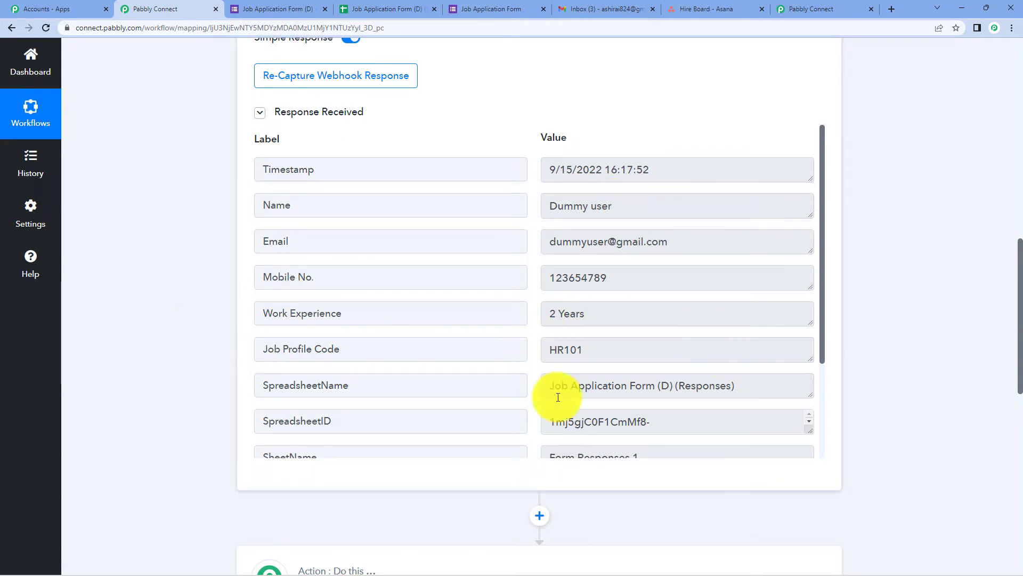
pyautogui.scroll(10, 507, 397)
pyautogui.scroll(3, 557, 407)
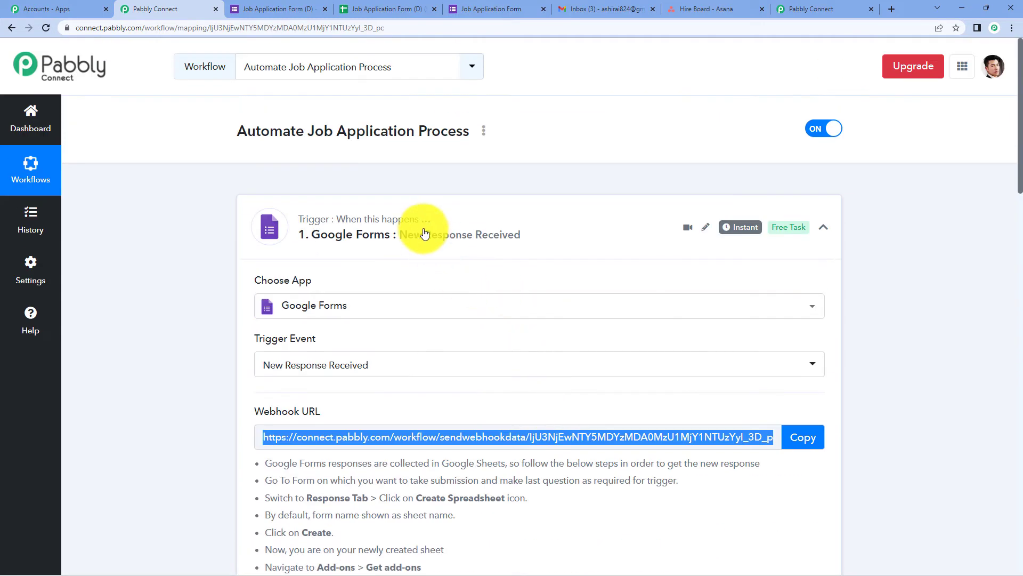
pyautogui.click(419, 228)
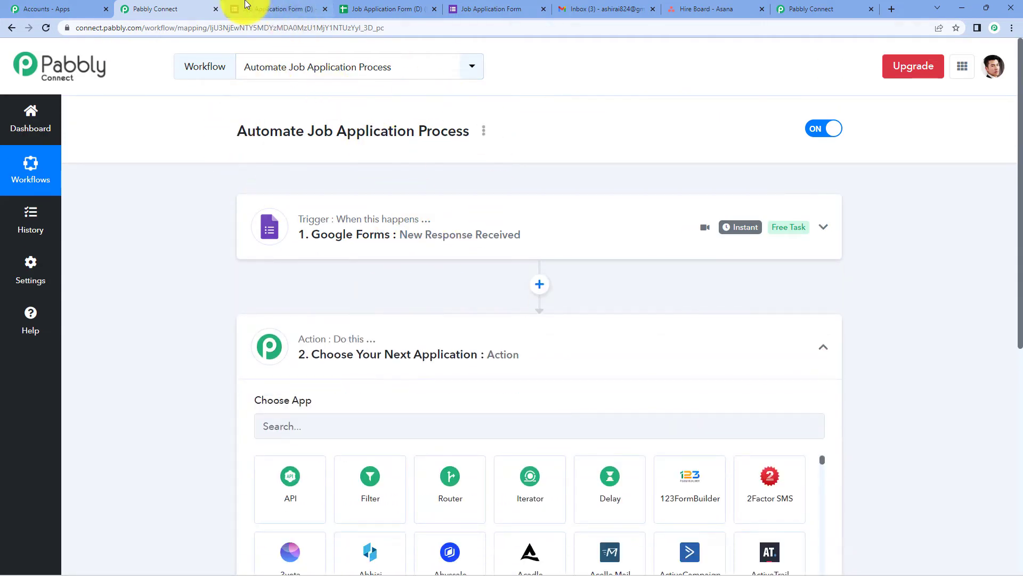
pyautogui.click(569, 253)
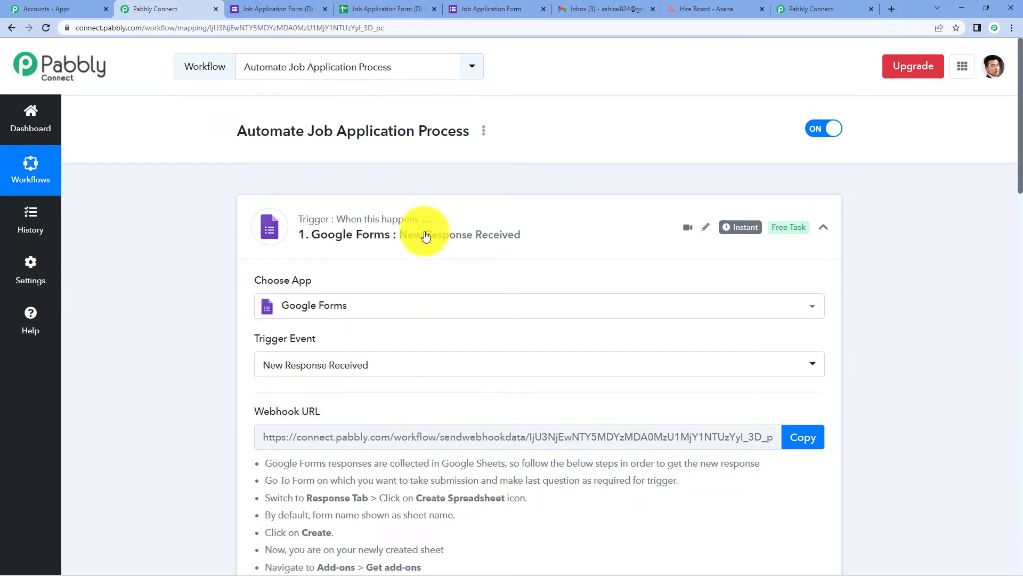
pyautogui.scroll(-7, 424, 235)
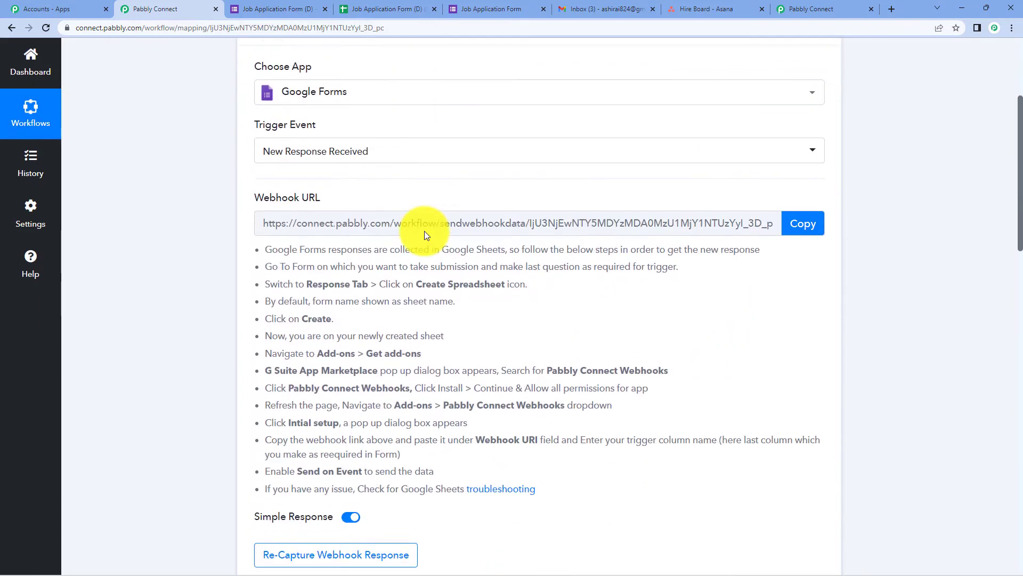
pyautogui.scroll(-6, 425, 229)
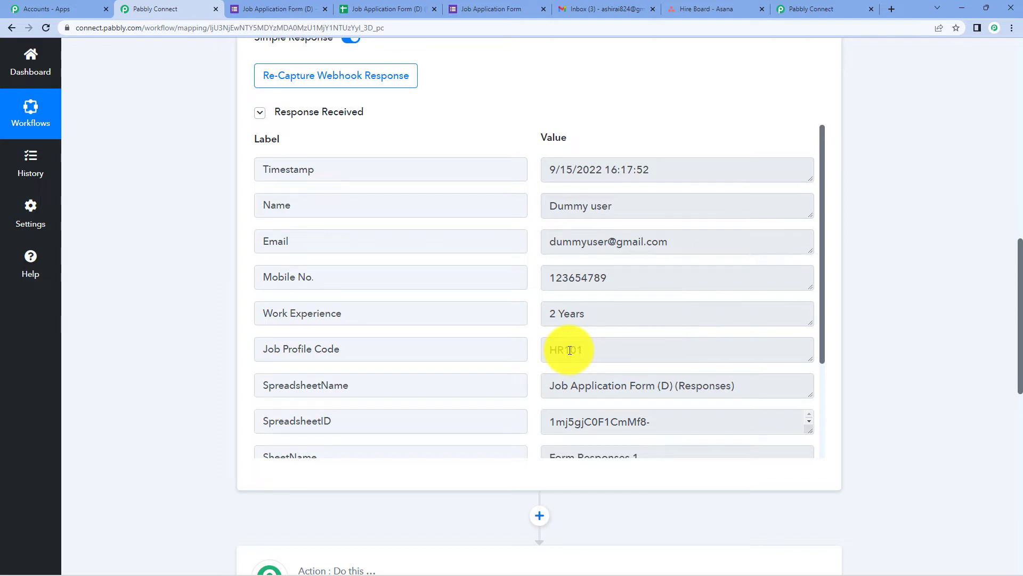
pyautogui.scroll(-5, 570, 350)
pyautogui.scroll(-7, 393, 277)
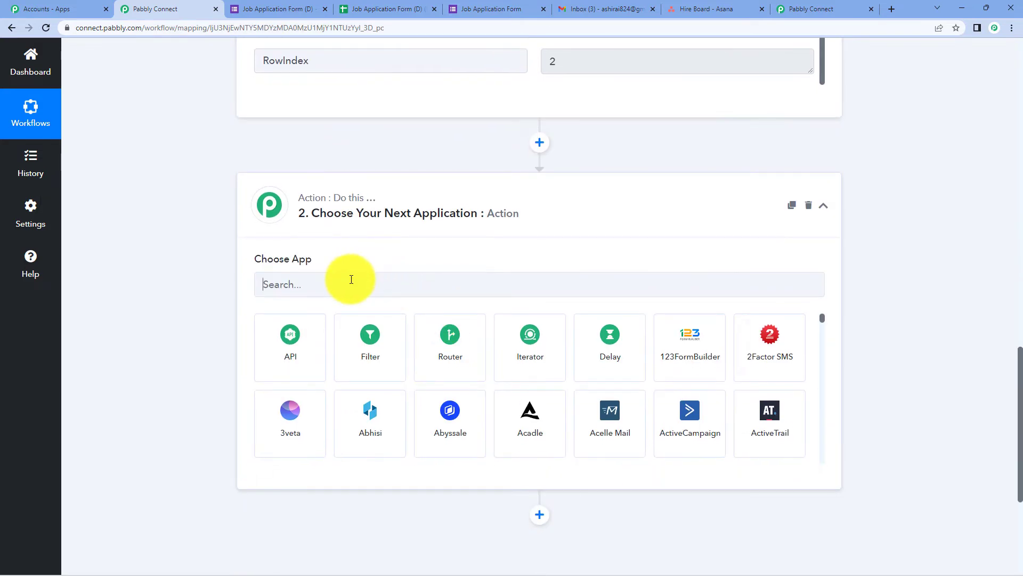
# Add a Lookup Table action step using the Lookup Table event and connect it.
pyautogui.click(351, 279)
pyautogui.write('loo')
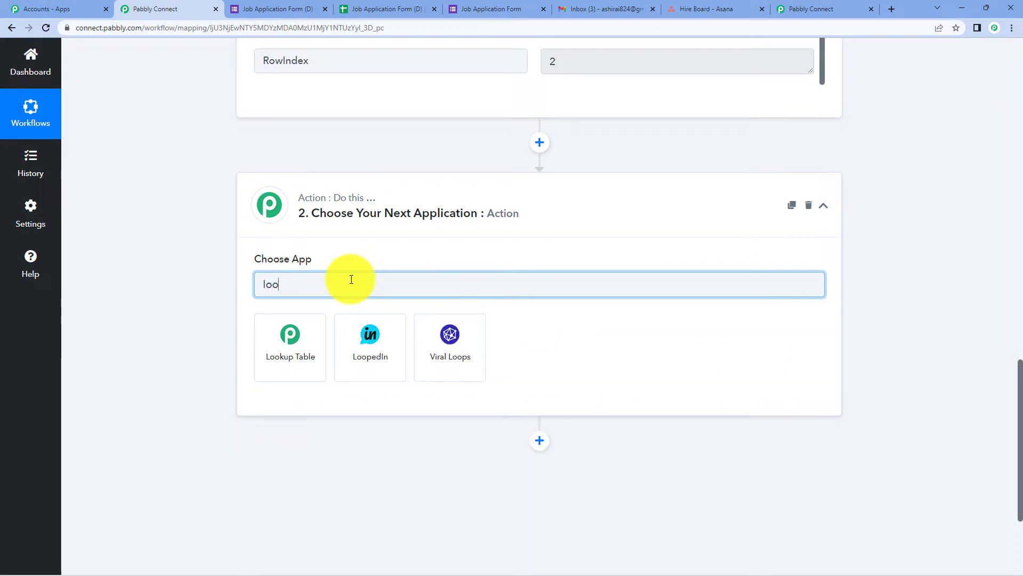
pyautogui.click(305, 336)
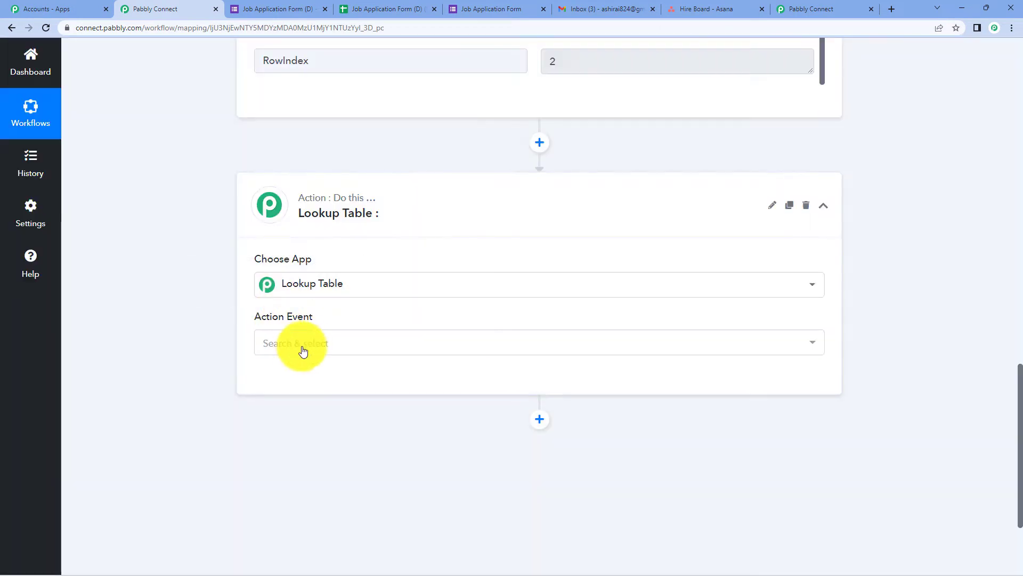
pyautogui.scroll(-1, 373, 299)
pyautogui.click(322, 299)
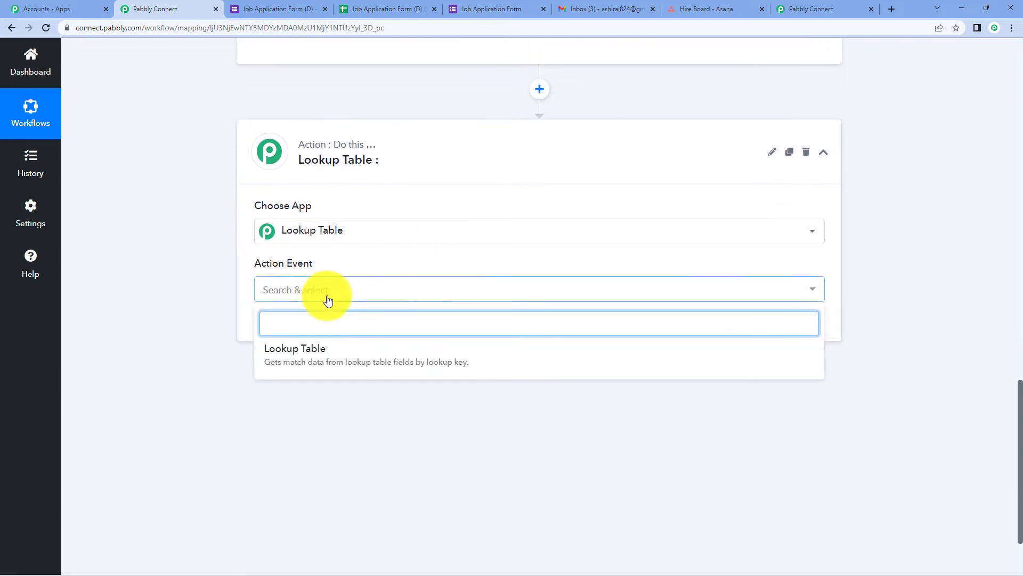
pyautogui.click(343, 352)
pyautogui.click(280, 330)
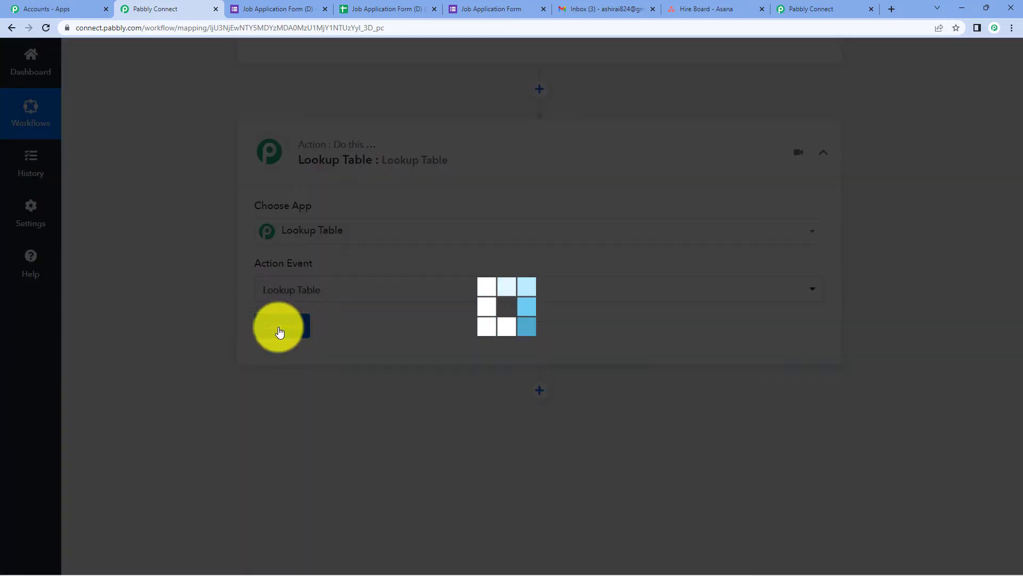
pyautogui.scroll(-4, 467, 317)
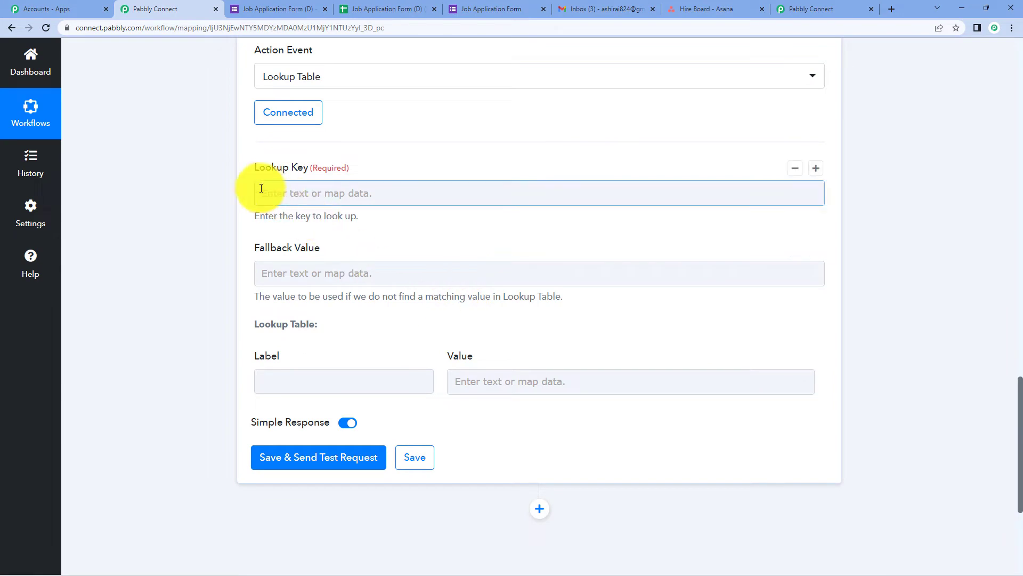
# Set the lookup key to the form response's Job Profile Code field.
pyautogui.click(326, 193)
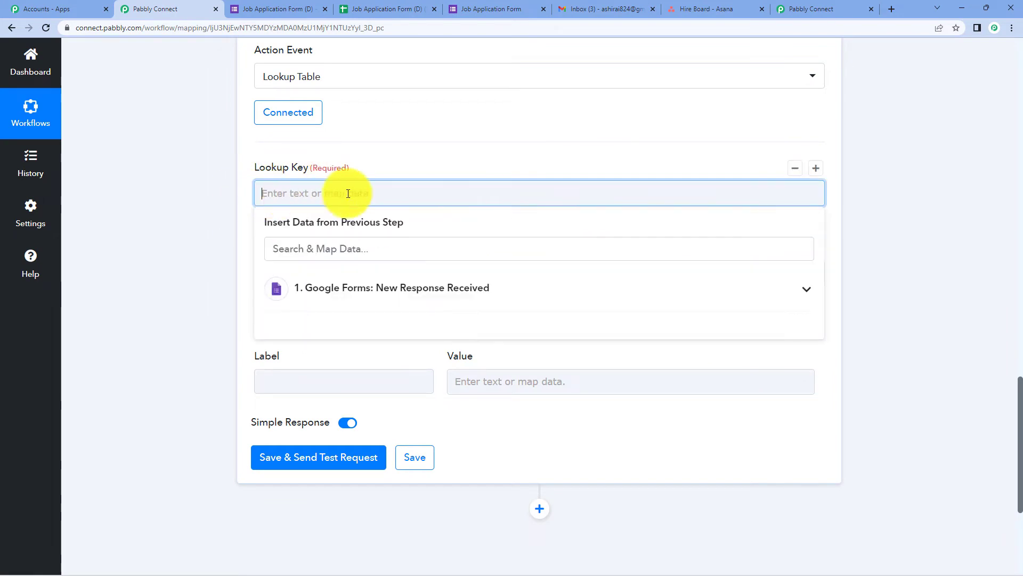
pyautogui.click(376, 281)
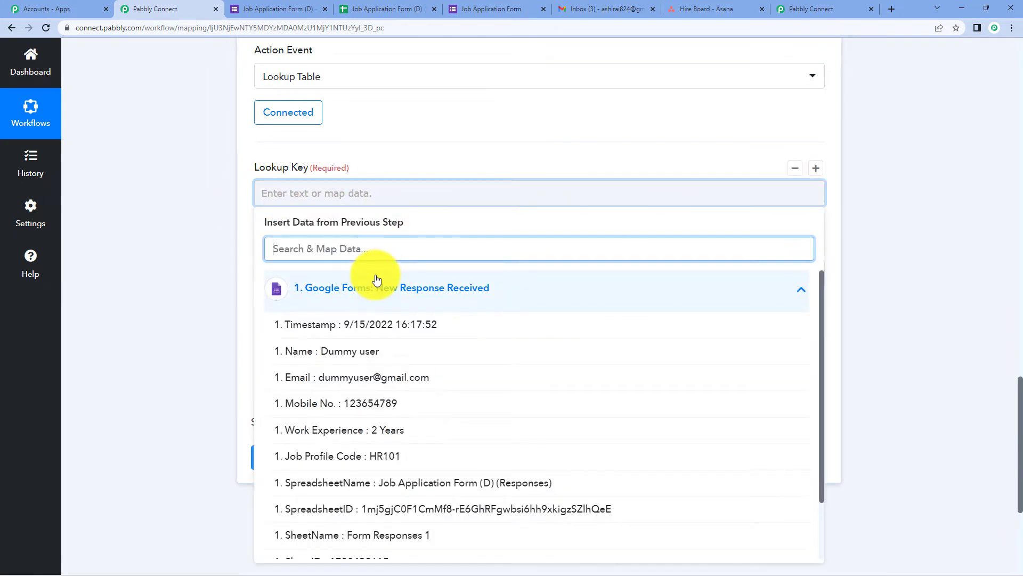
pyautogui.click(412, 456)
pyautogui.click(890, 167)
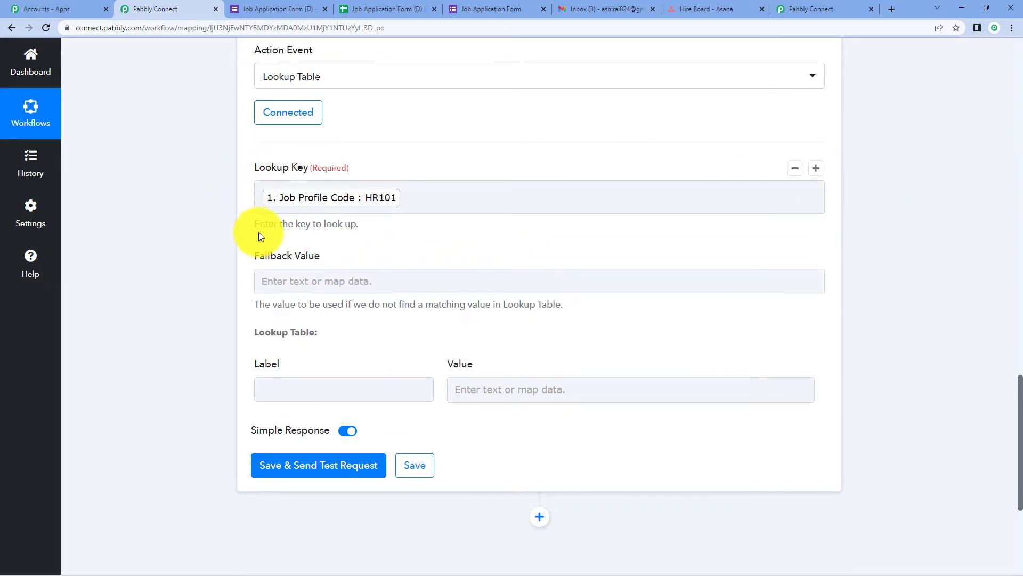
pyautogui.click(543, 185)
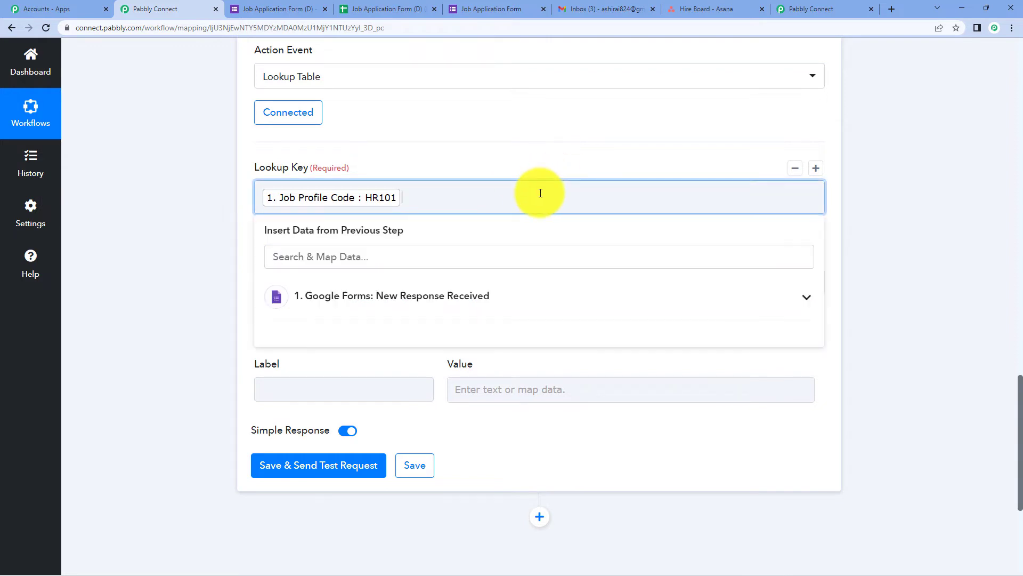
pyautogui.click(501, 309)
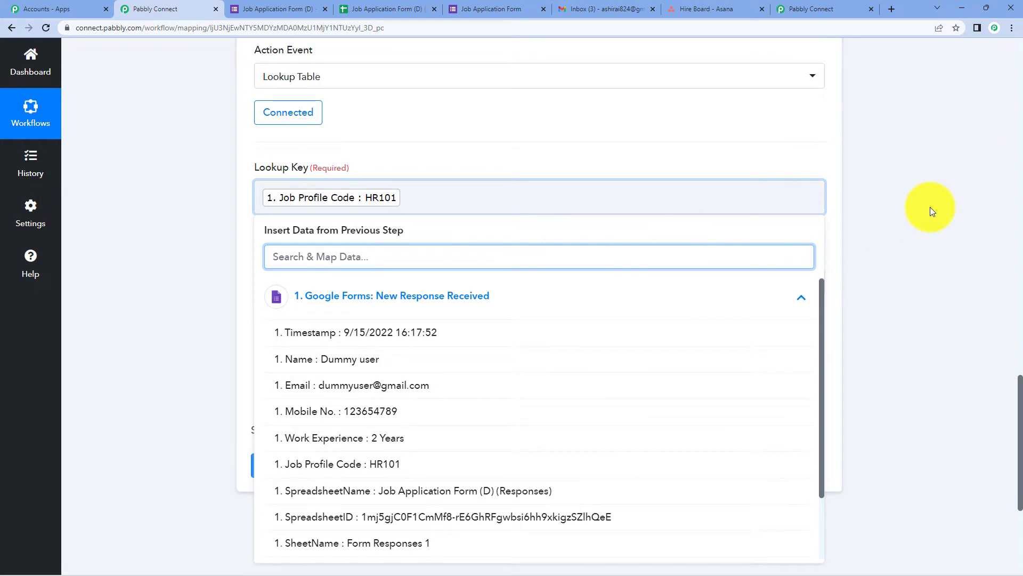
pyautogui.click(929, 206)
pyautogui.scroll(1, 930, 206)
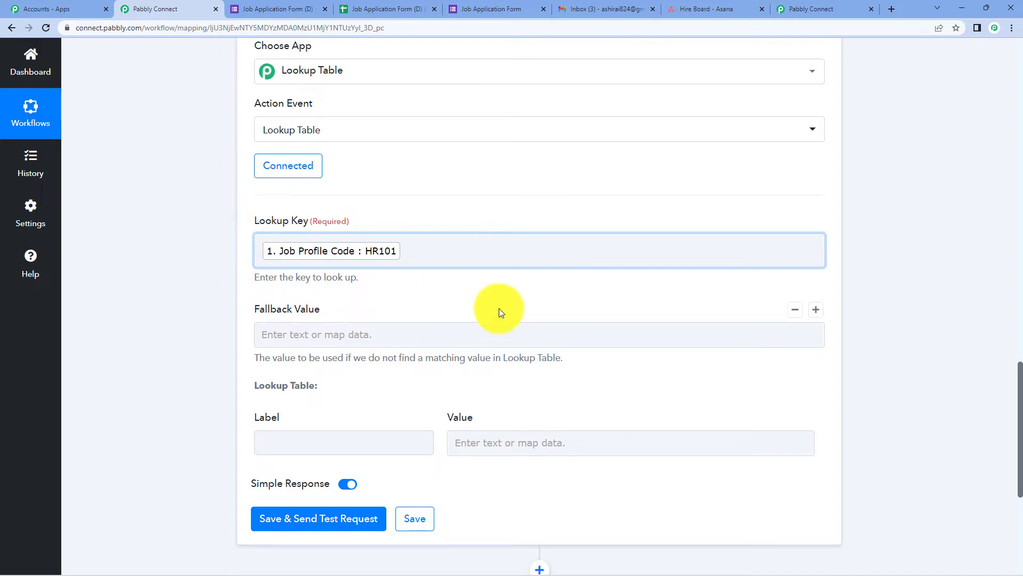
pyautogui.scroll(-2, 500, 305)
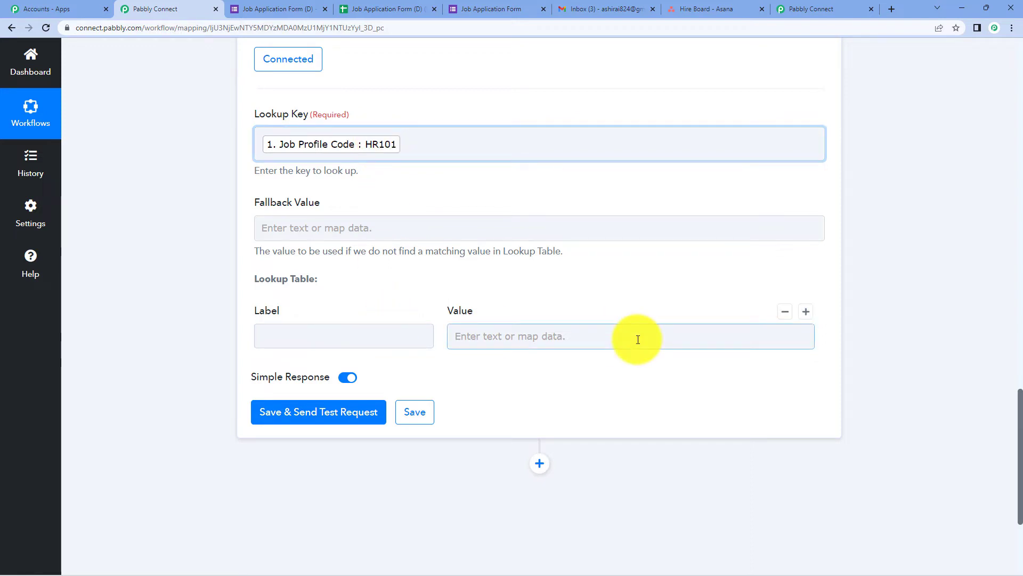
pyautogui.scroll(-1, 586, 336)
# Add lookup rows HR101 → HR and DV101 → Developer, plus a third empty row.
pyautogui.click(355, 282)
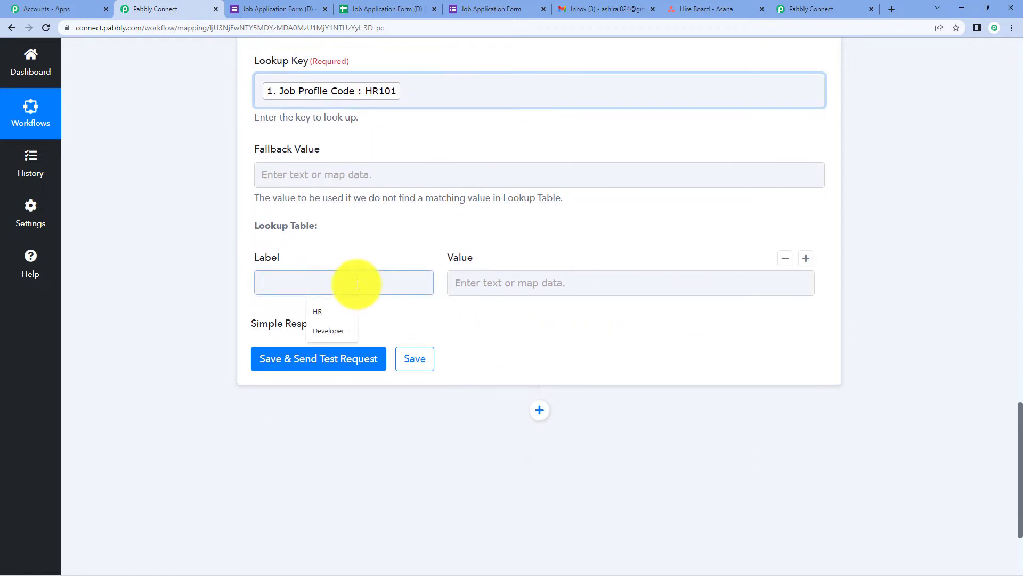
pyautogui.write('HR1')
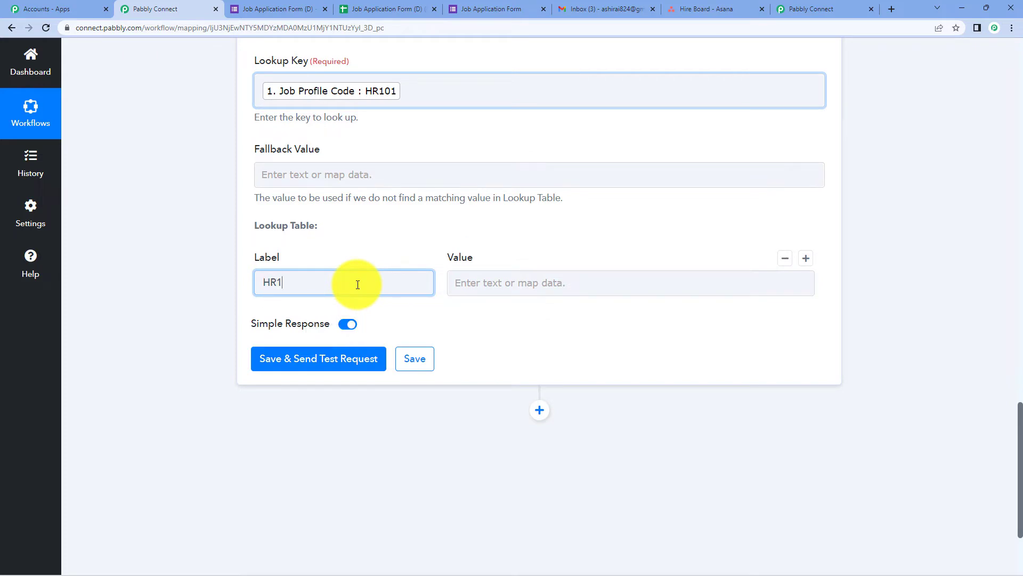
pyautogui.write('01')
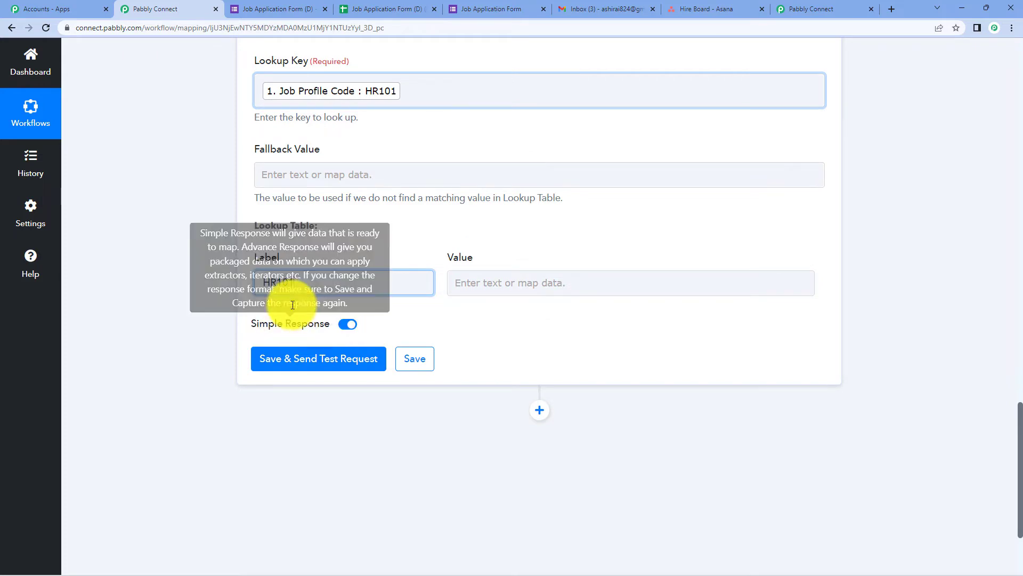
pyautogui.click(534, 285)
pyautogui.write('HR')
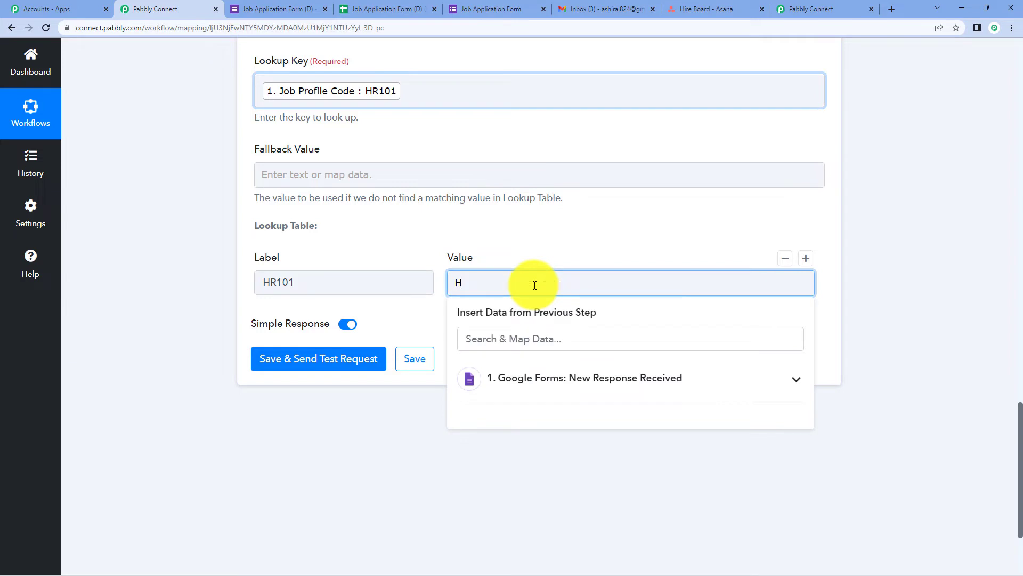
pyautogui.click(862, 247)
pyautogui.click(805, 260)
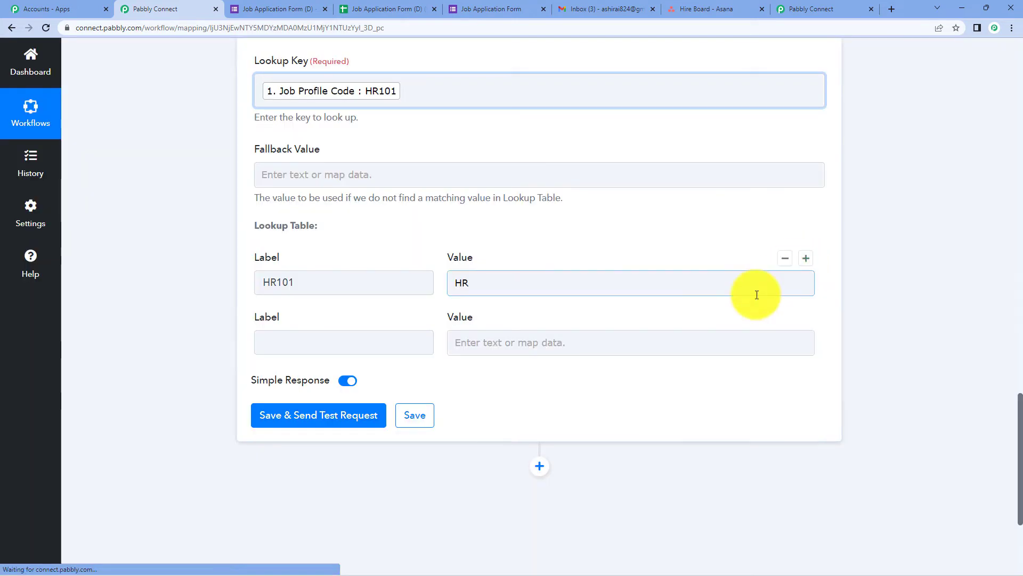
pyautogui.click(324, 342)
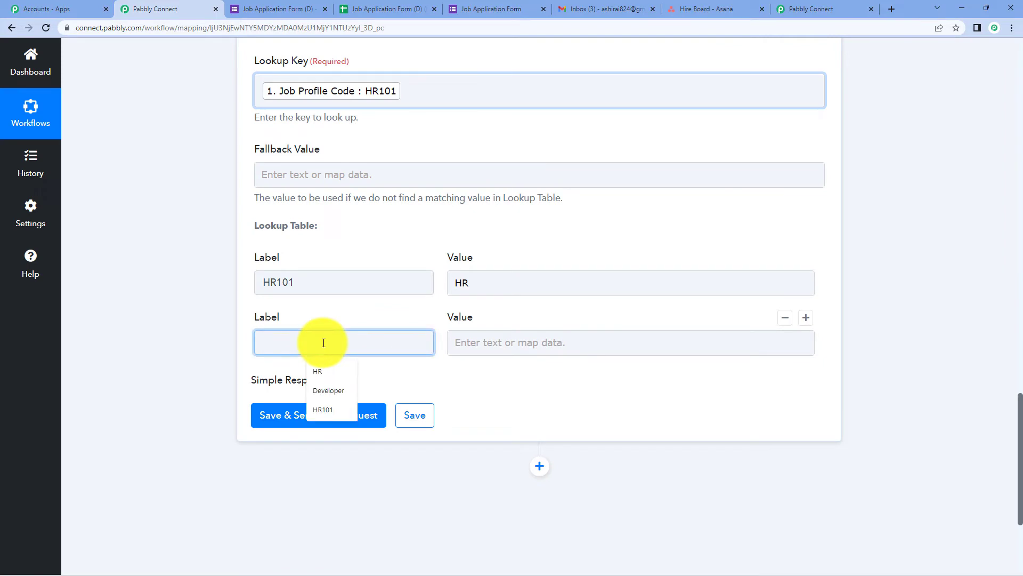
pyautogui.write('DV101')
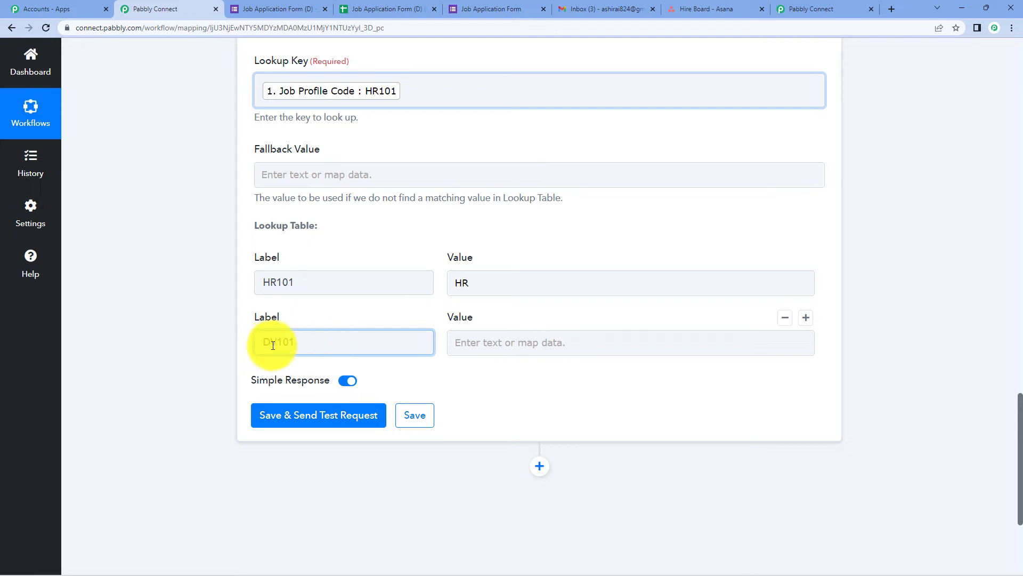
pyautogui.click(502, 347)
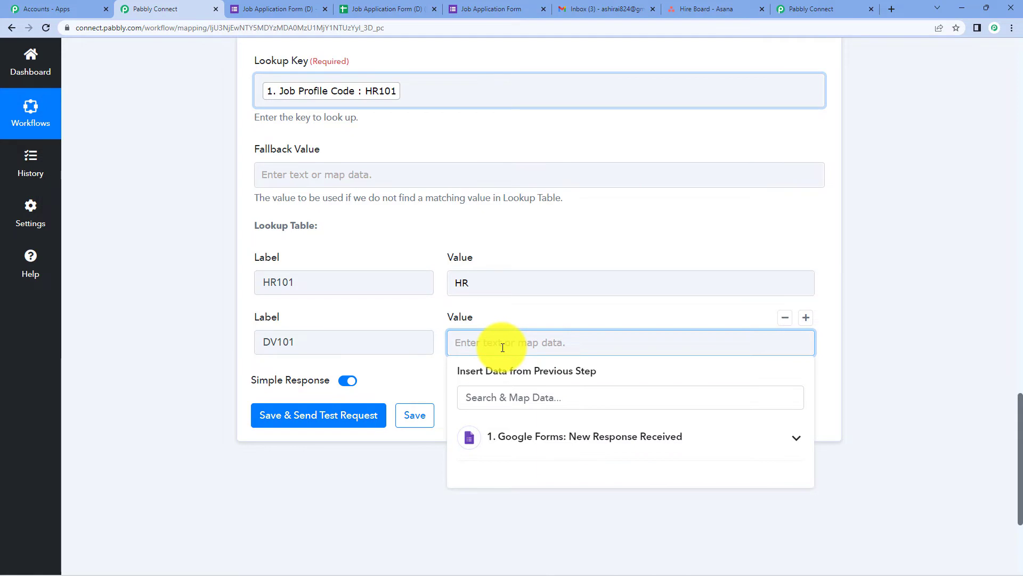
pyautogui.write('Developer')
pyautogui.click(984, 276)
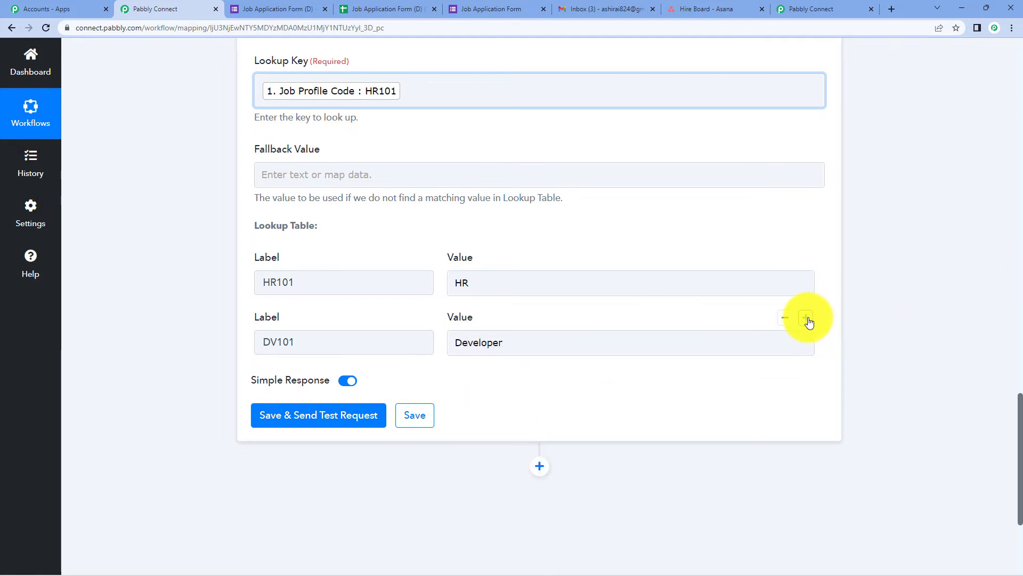
pyautogui.click(806, 319)
# Fill the third row as CW101 → Content Writer, correcting the mistyped CR101 label.
pyautogui.click(303, 396)
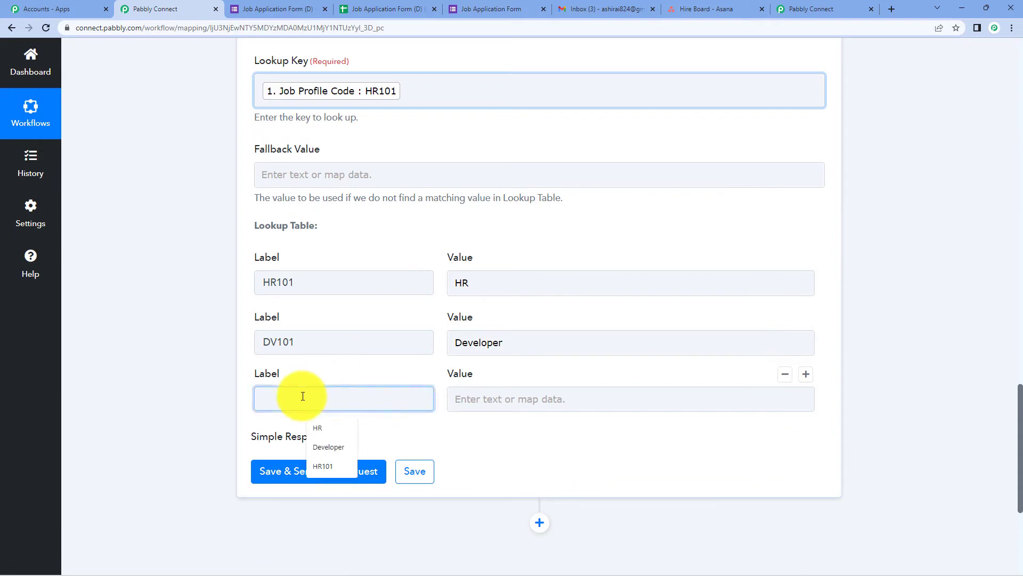
pyautogui.write('CR101')
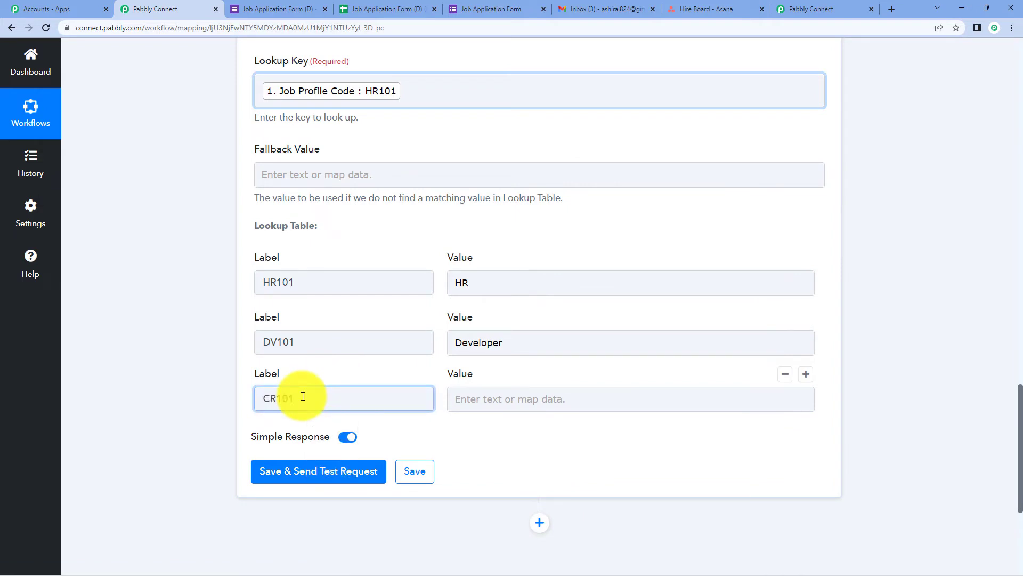
pyautogui.click(506, 402)
pyautogui.write('Con')
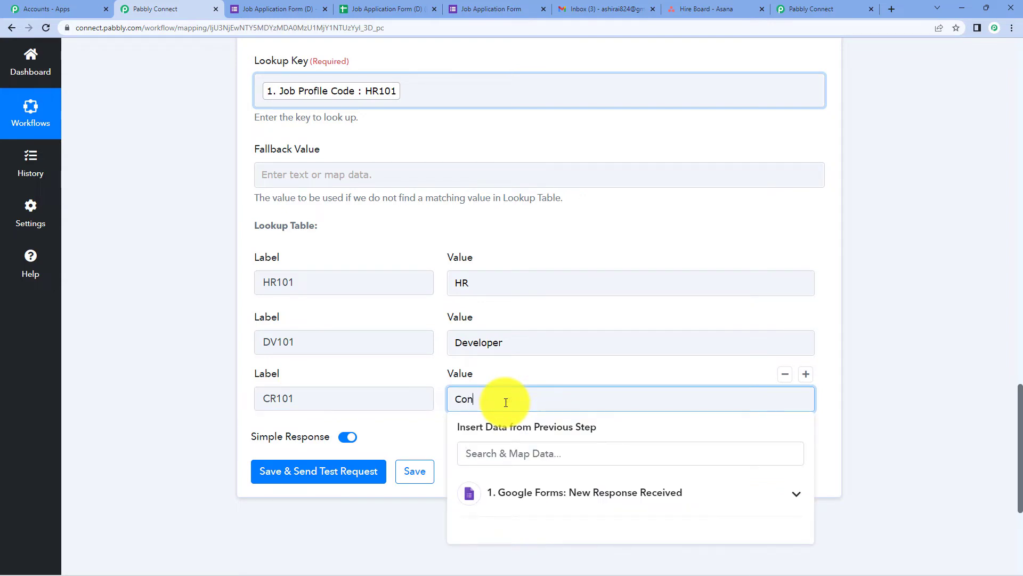
pyautogui.write('tent Writer')
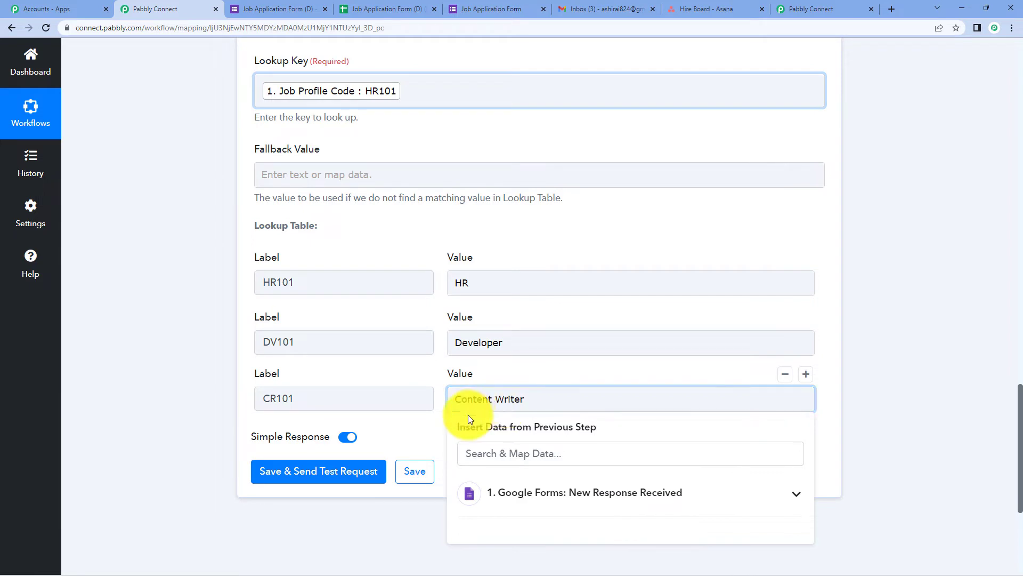
pyautogui.click(277, 399)
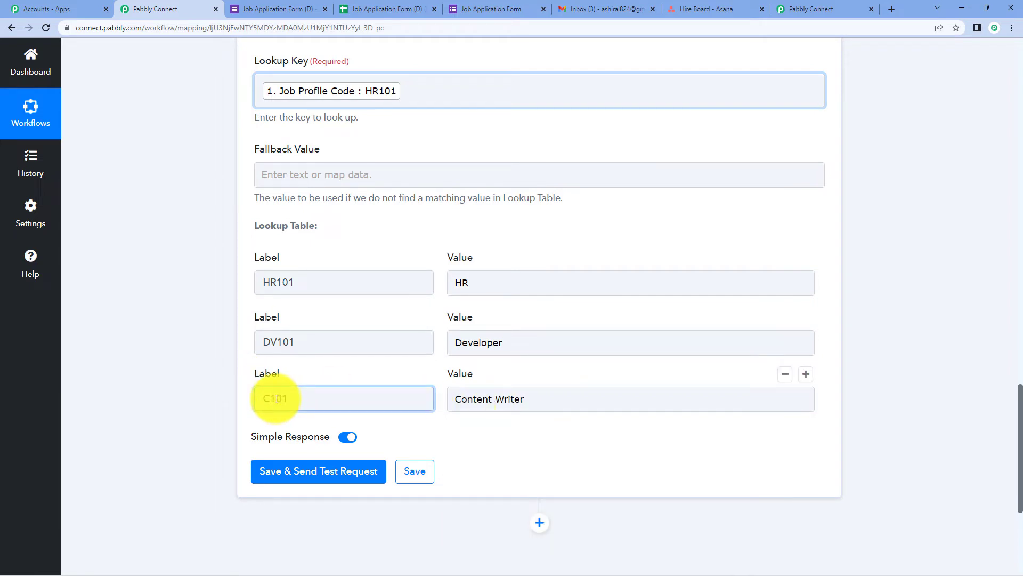
pyautogui.hotkey('ctrl', 'a')
pyautogui.press('BackSpace')
pyautogui.write('CW101')
pyautogui.click(851, 272)
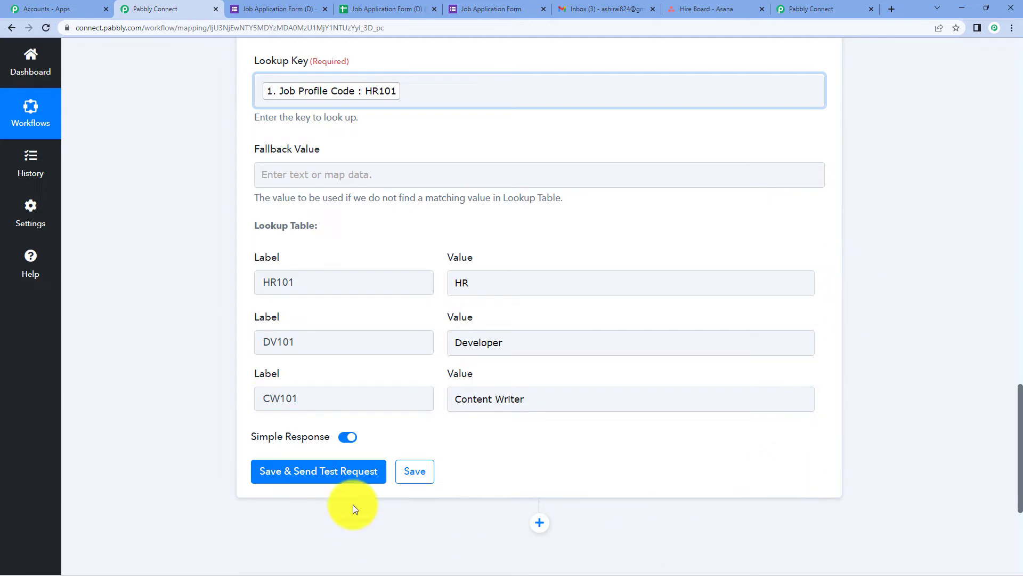
# Save the lookup step and send a test request, confirming success with HR101 → HR.
pyautogui.click(348, 472)
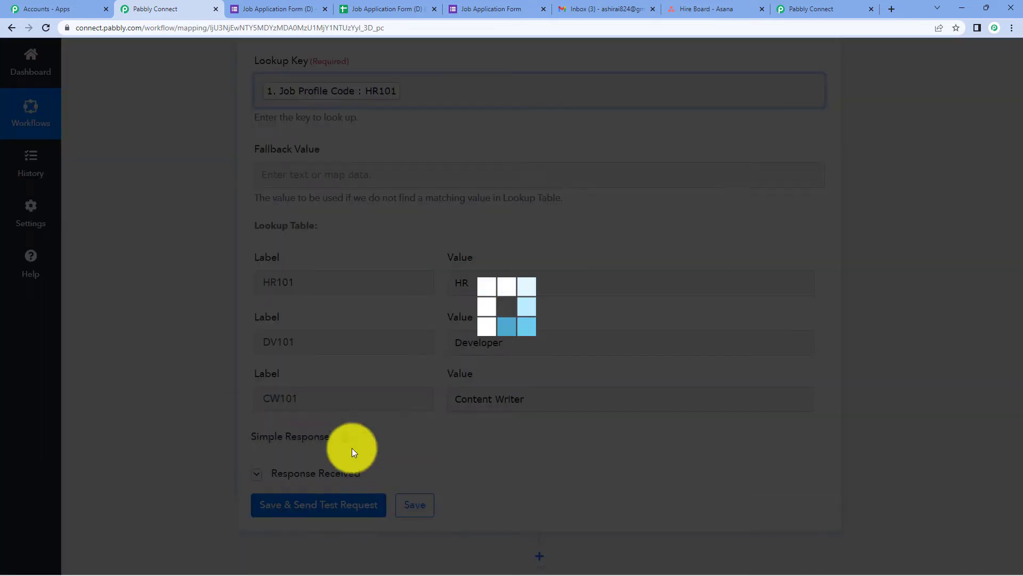
pyautogui.scroll(-2, 389, 363)
pyautogui.click(260, 181)
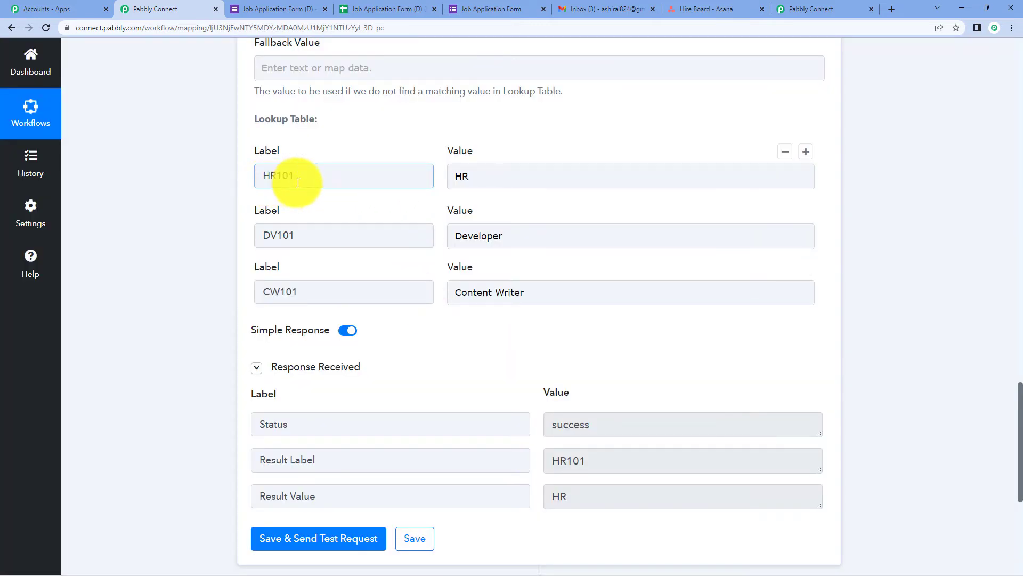
pyautogui.scroll(3, 298, 183)
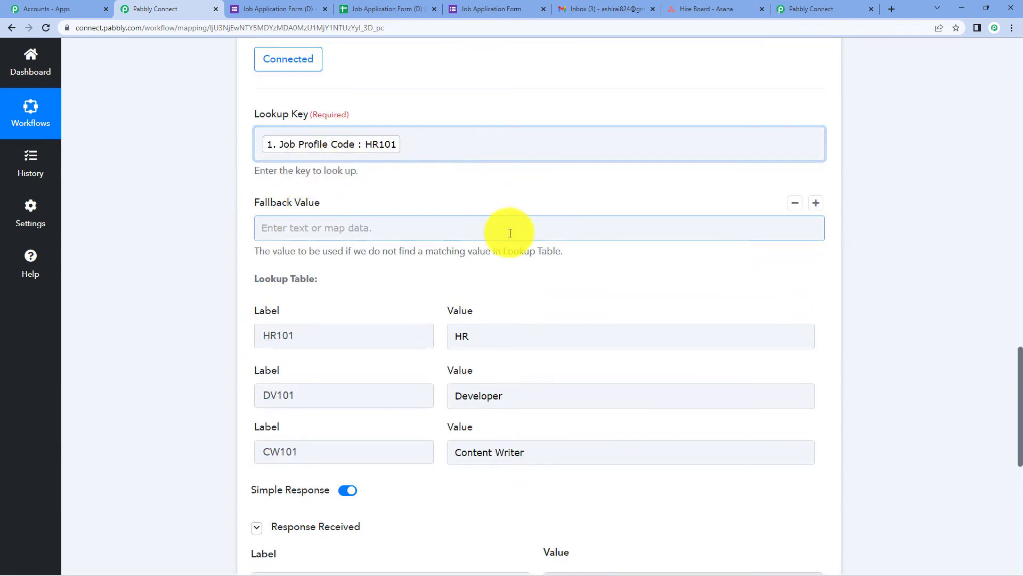
pyautogui.scroll(-6, 510, 233)
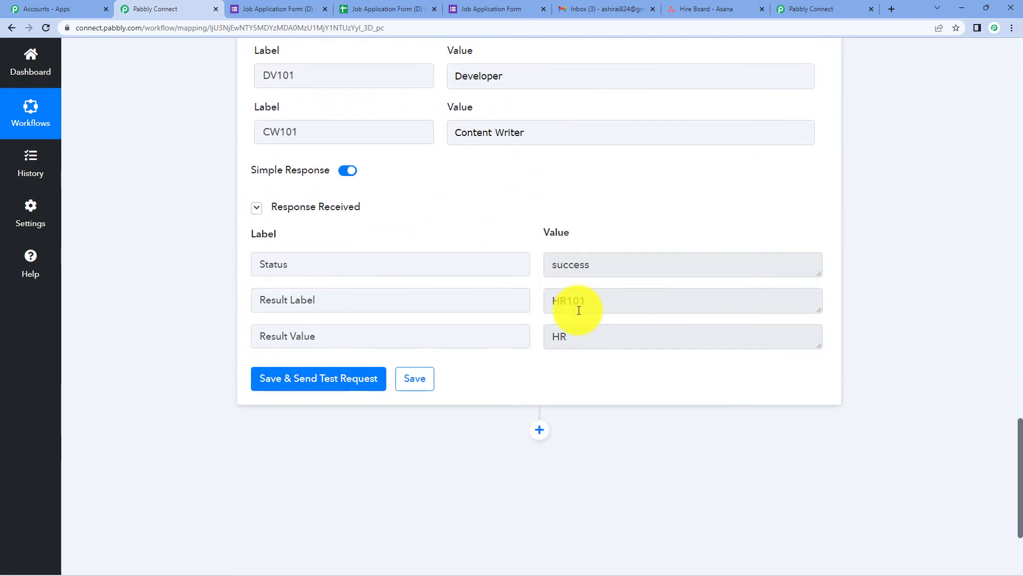
pyautogui.scroll(2, 589, 333)
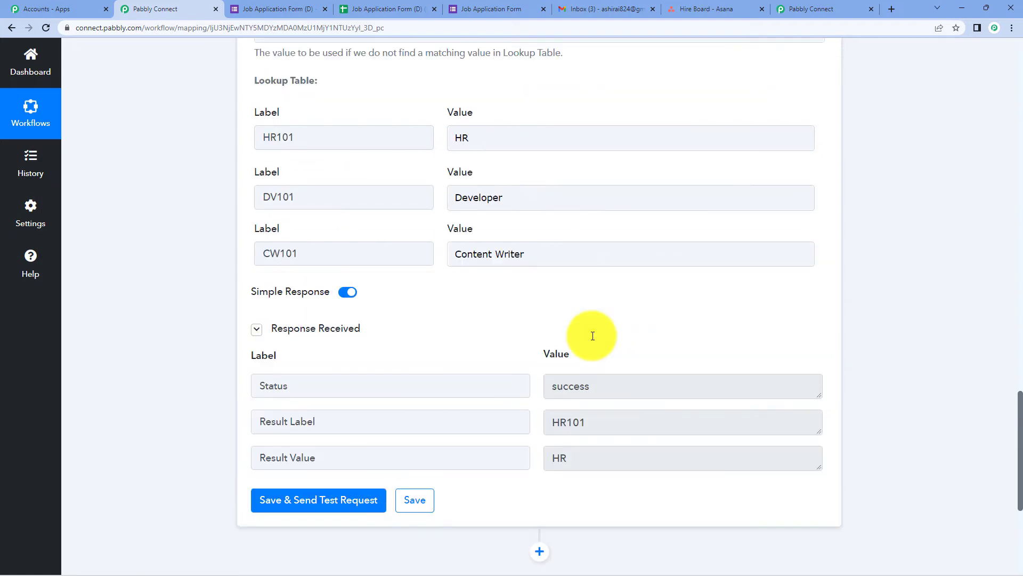
pyautogui.scroll(6, 589, 341)
pyautogui.click(324, 251)
pyautogui.scroll(-1, 497, 317)
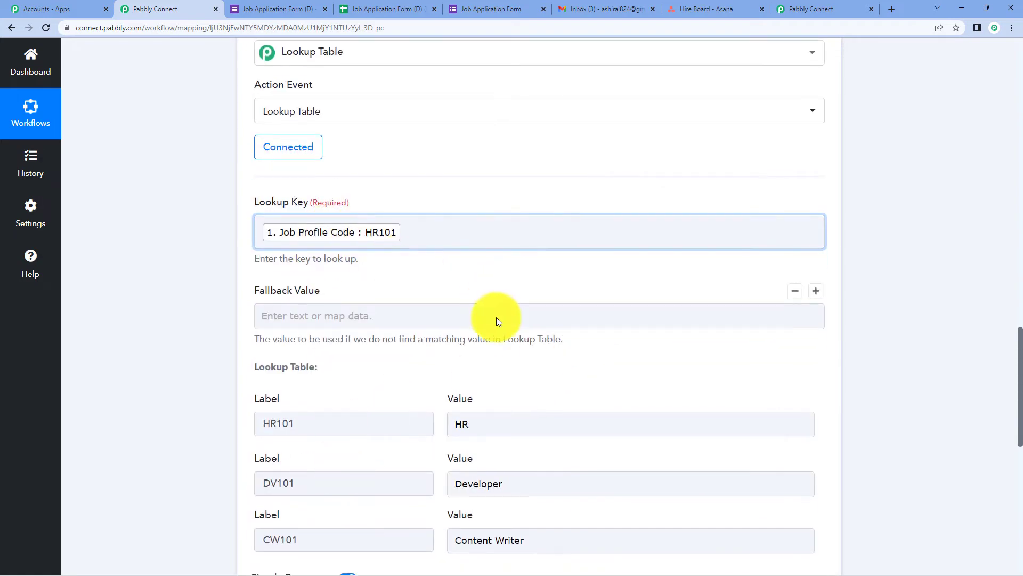
pyautogui.scroll(-9, 497, 318)
pyautogui.scroll(4, 567, 281)
pyautogui.moveTo(254, 310)
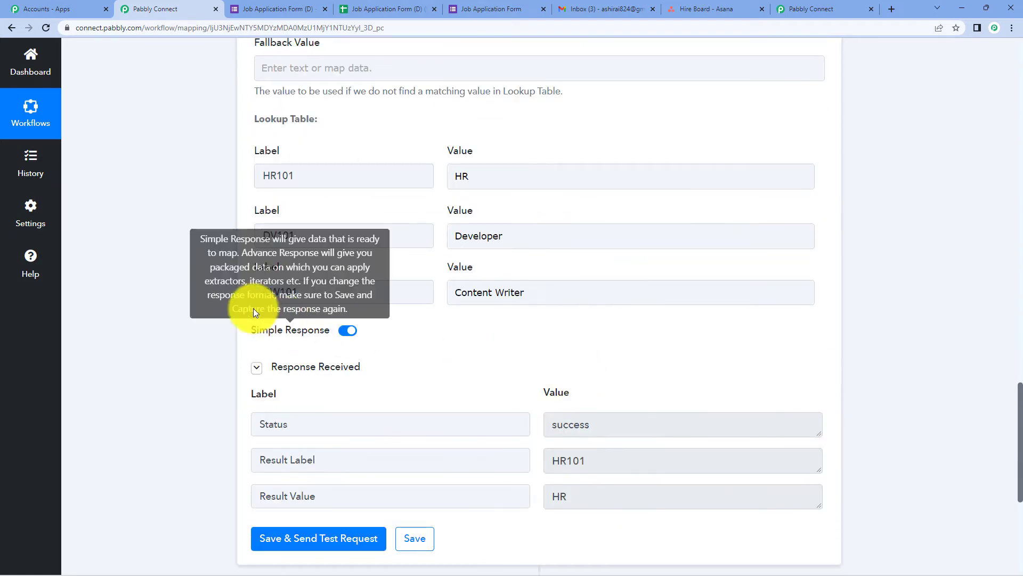
pyautogui.click(302, 300)
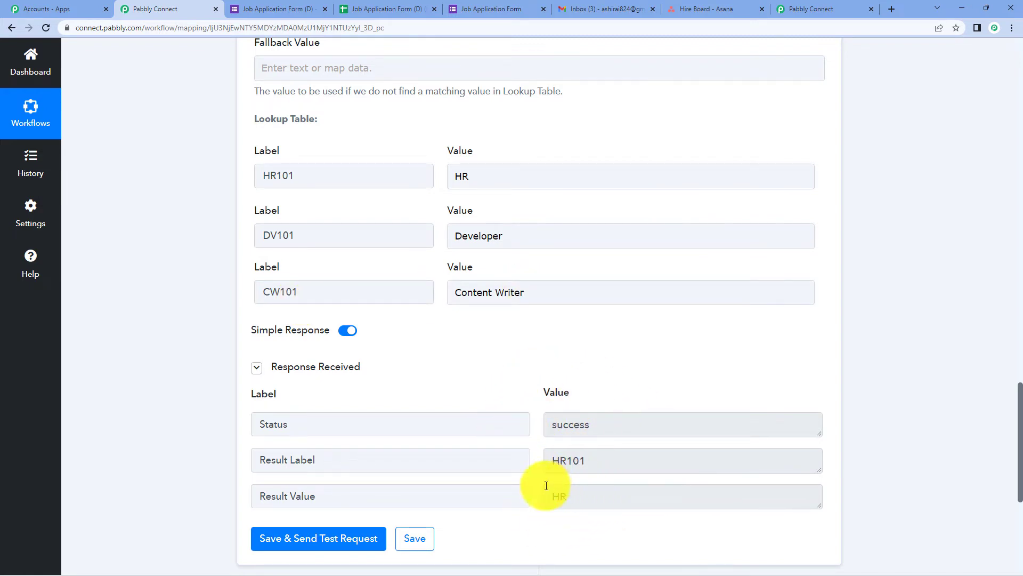
pyautogui.scroll(9, 685, 375)
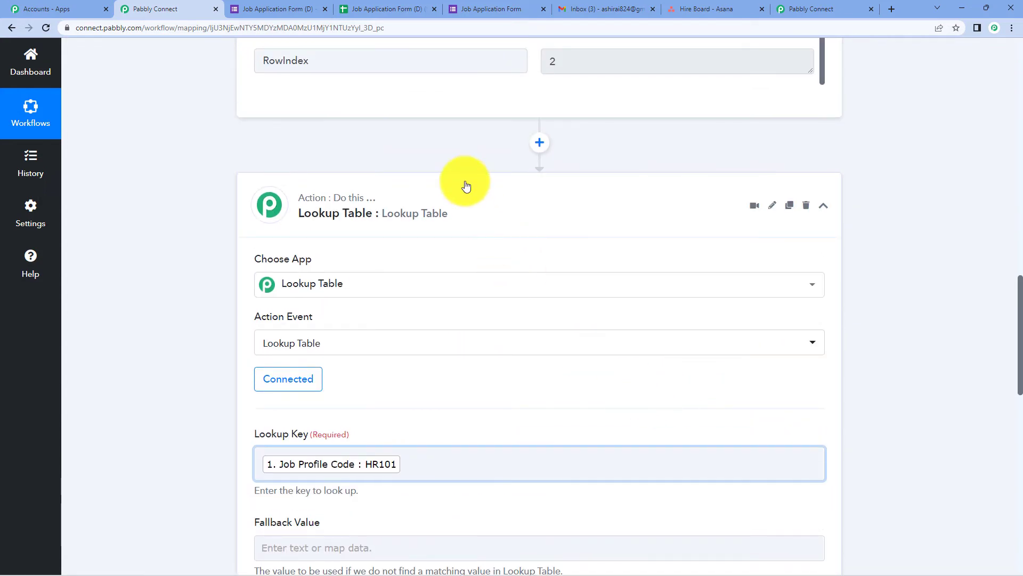
# Collapse the Google Forms trigger and re-expand the Lookup Table step to review its result.
pyautogui.click(462, 209)
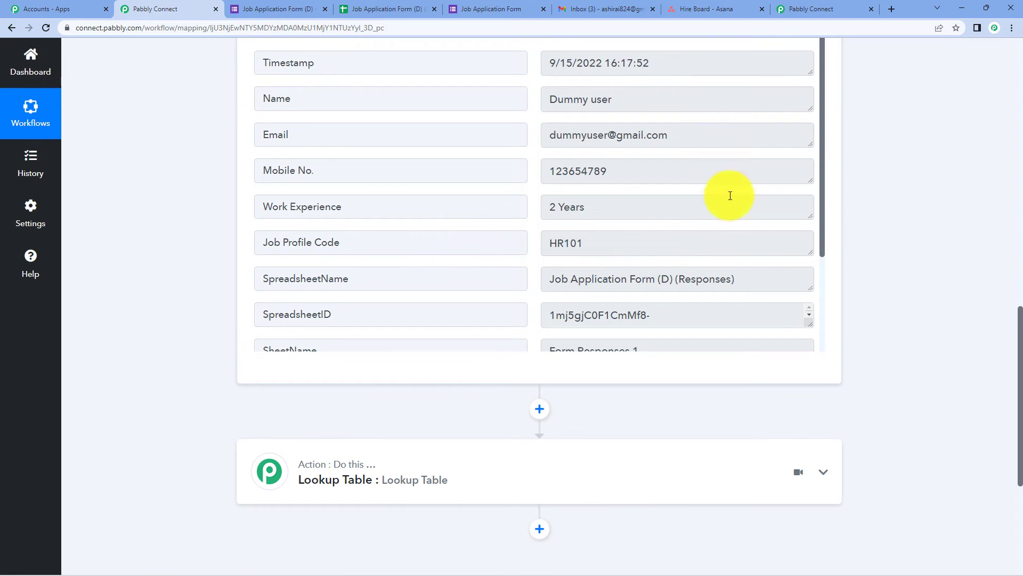
pyautogui.scroll(10, 709, 200)
pyautogui.scroll(1, 562, 104)
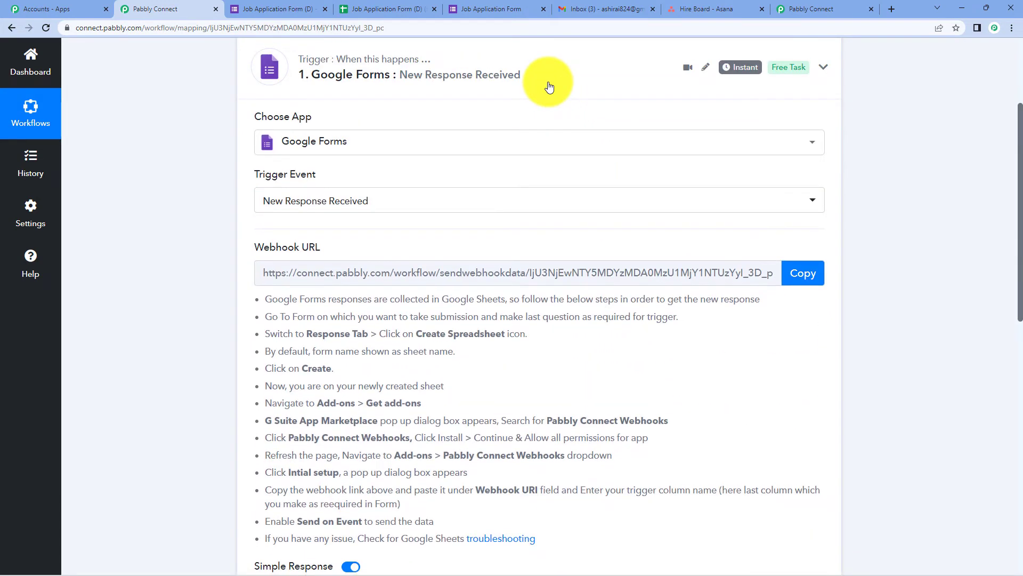
pyautogui.click(549, 85)
pyautogui.click(430, 160)
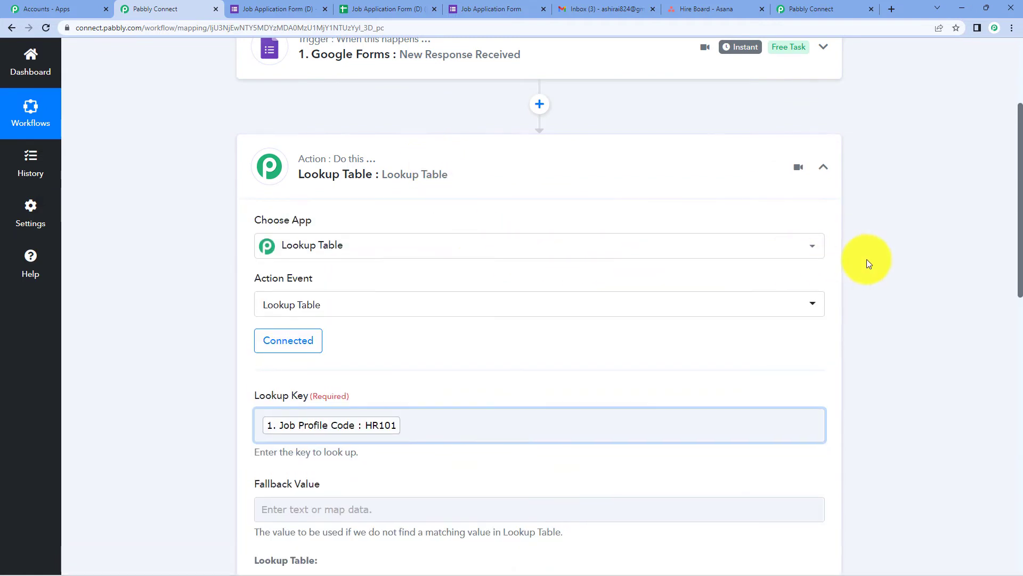
pyautogui.scroll(-3, 868, 261)
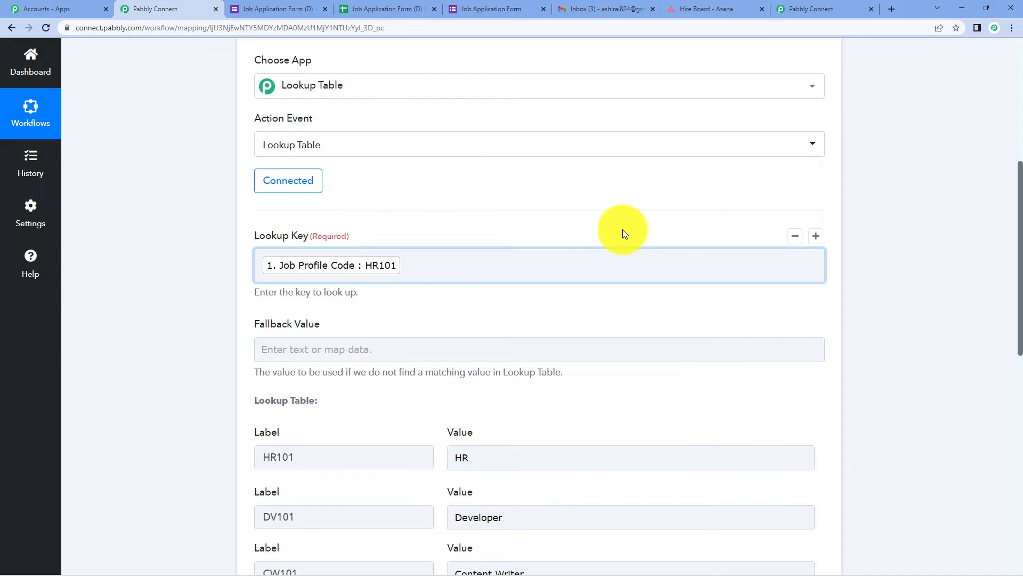
pyautogui.scroll(-10, 622, 234)
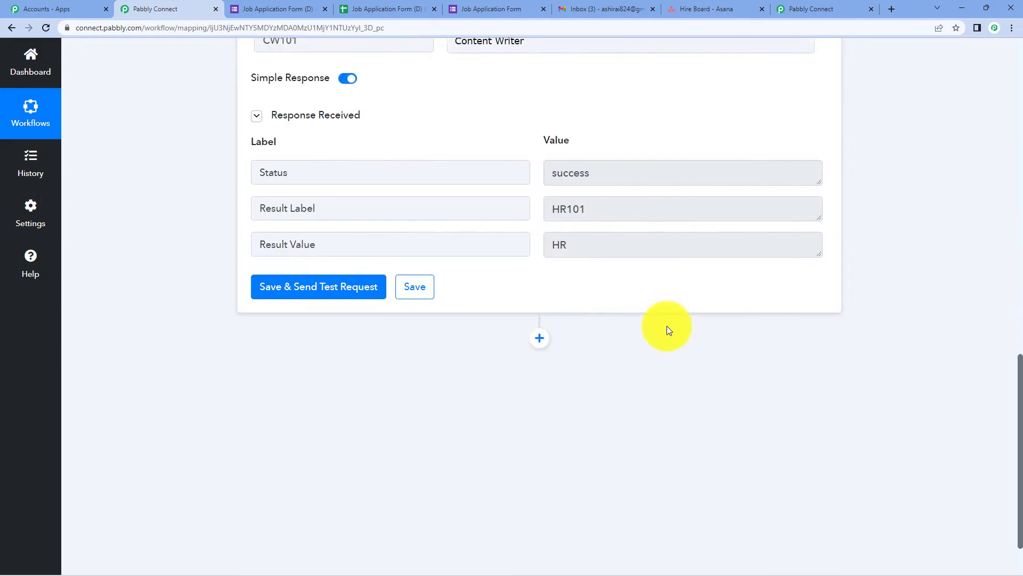
pyautogui.click(540, 265)
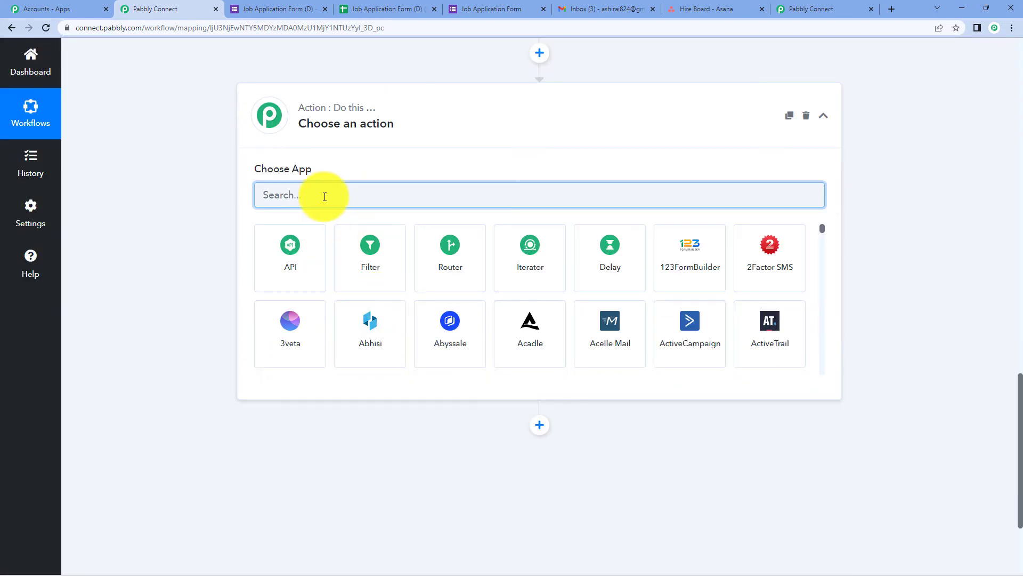
pyautogui.write('filter')
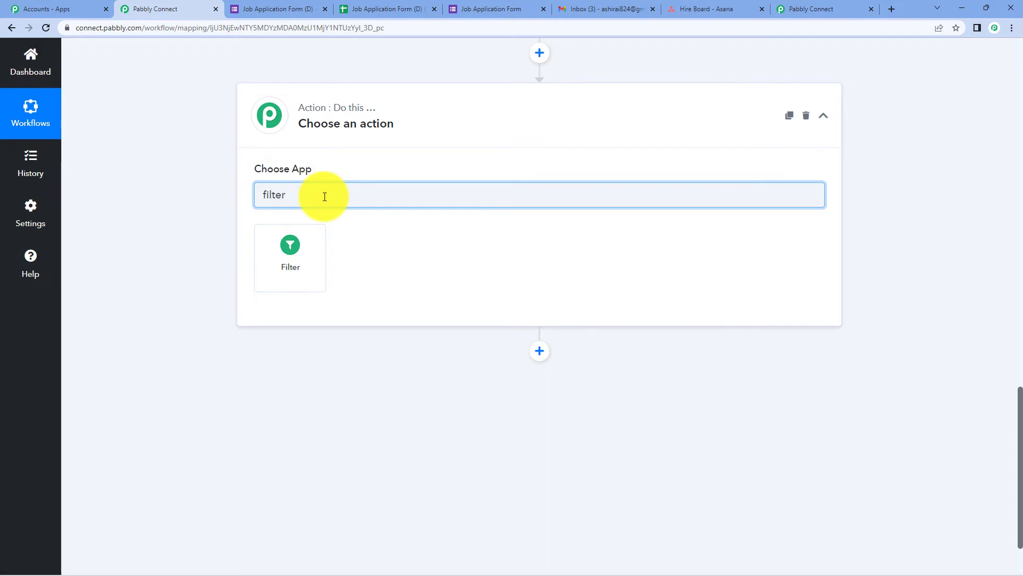
pyautogui.click(312, 241)
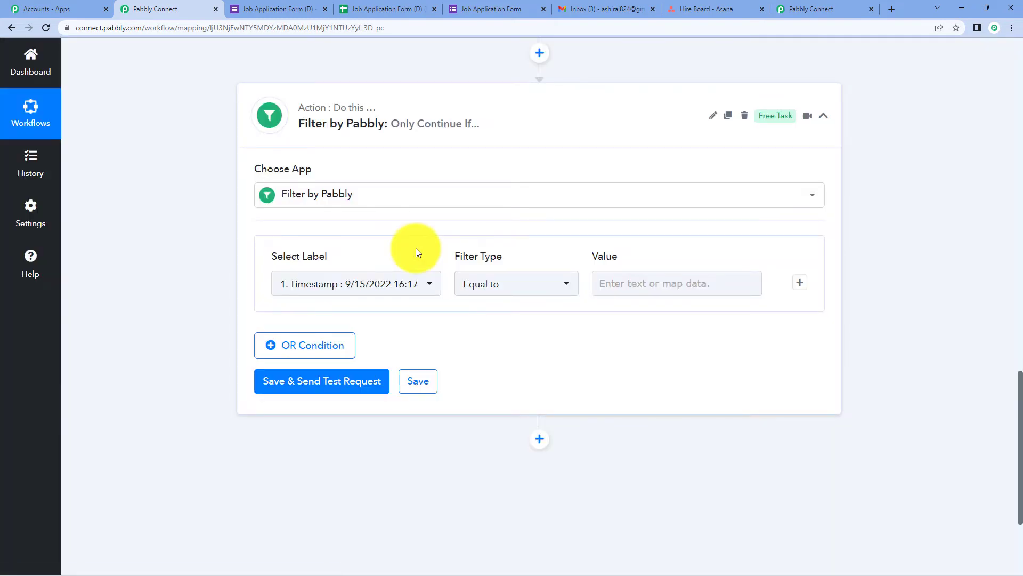
pyautogui.scroll(5, 415, 247)
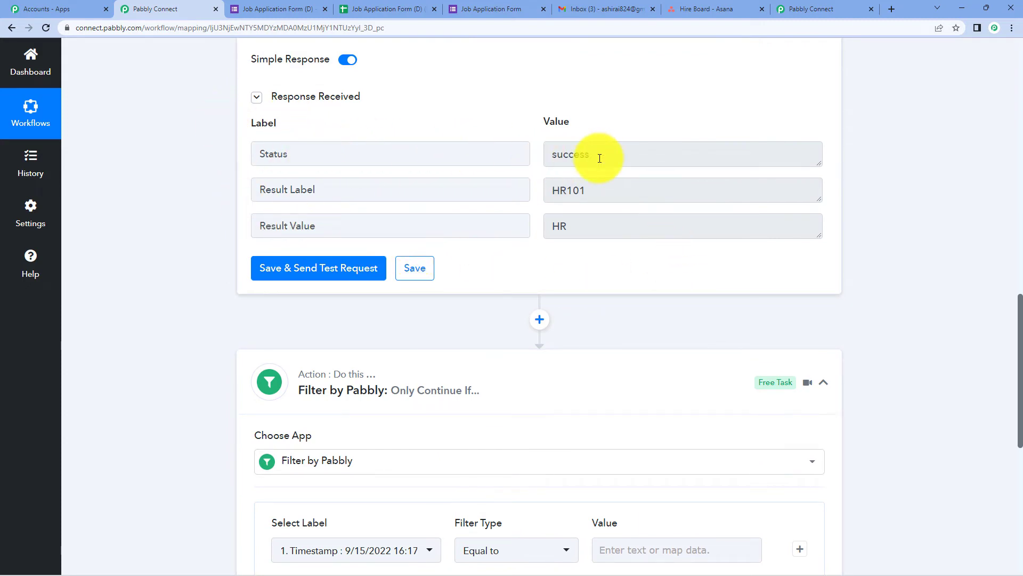
pyautogui.scroll(-5, 662, 245)
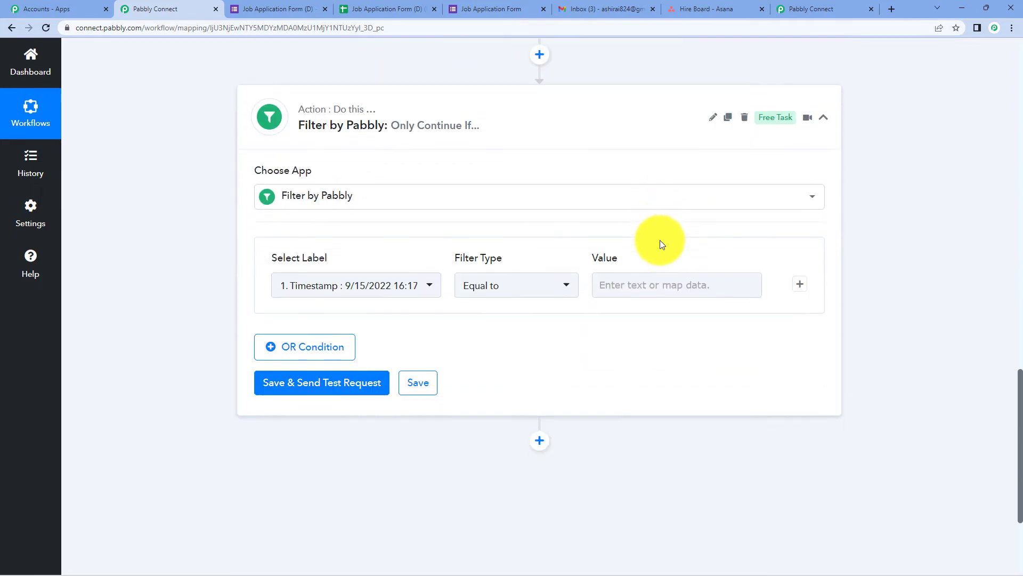
pyautogui.scroll(5, 373, 223)
pyautogui.scroll(4, 411, 226)
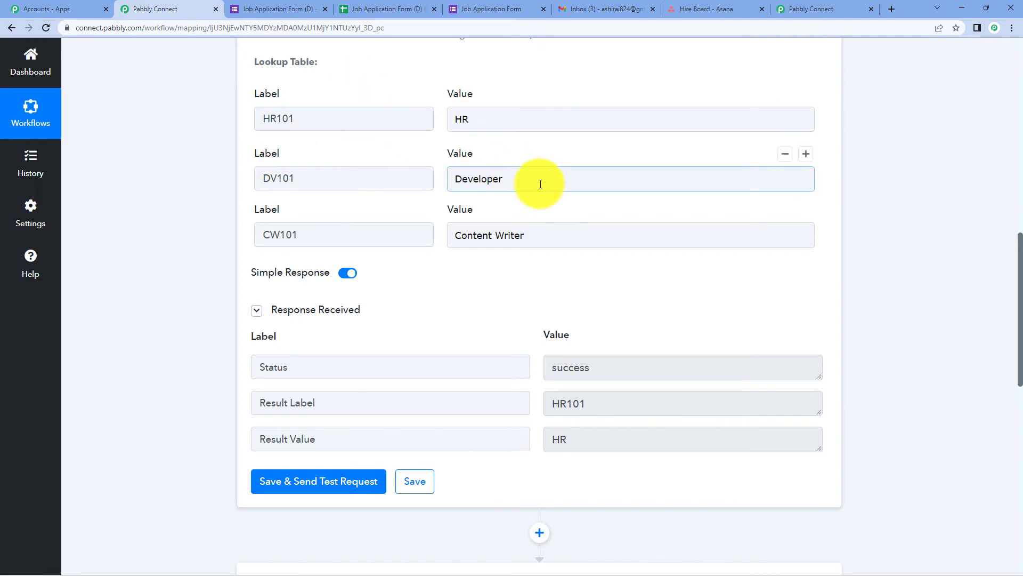
pyautogui.scroll(-8, 539, 187)
# Set the filter condition to Lookup Table Status equal to 'success'.
pyautogui.click(383, 340)
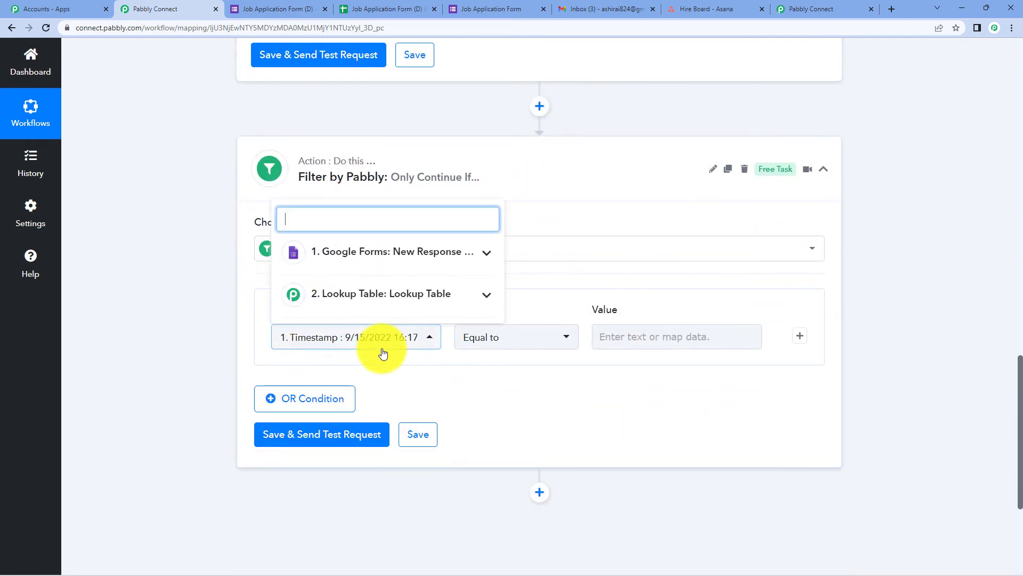
pyautogui.click(370, 256)
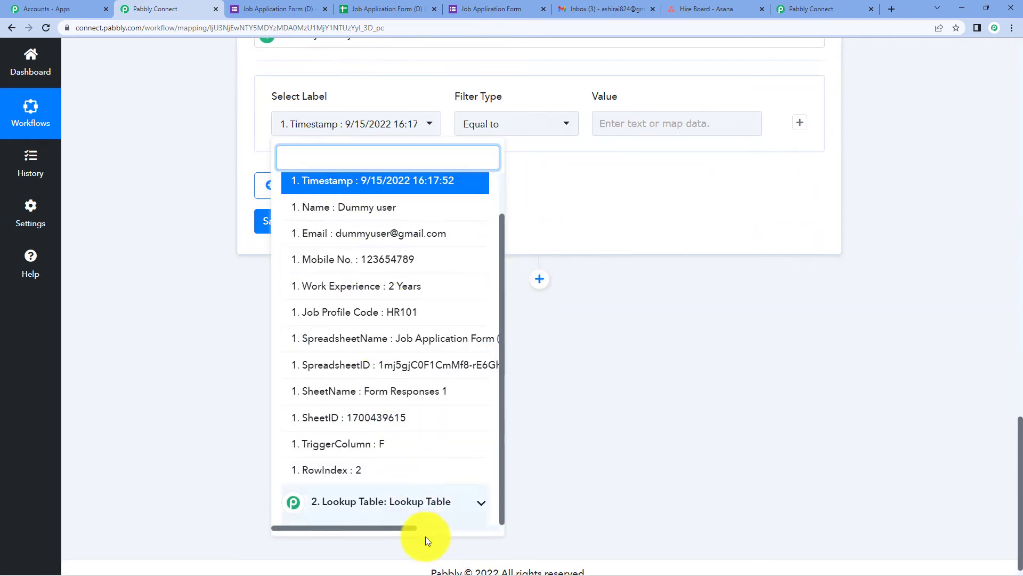
pyautogui.click(415, 504)
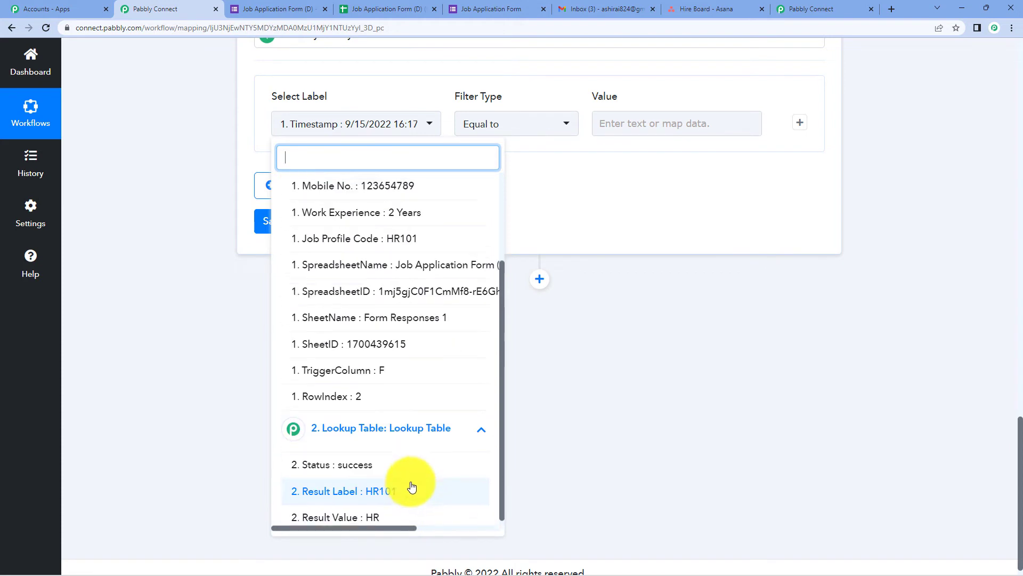
pyautogui.click(373, 466)
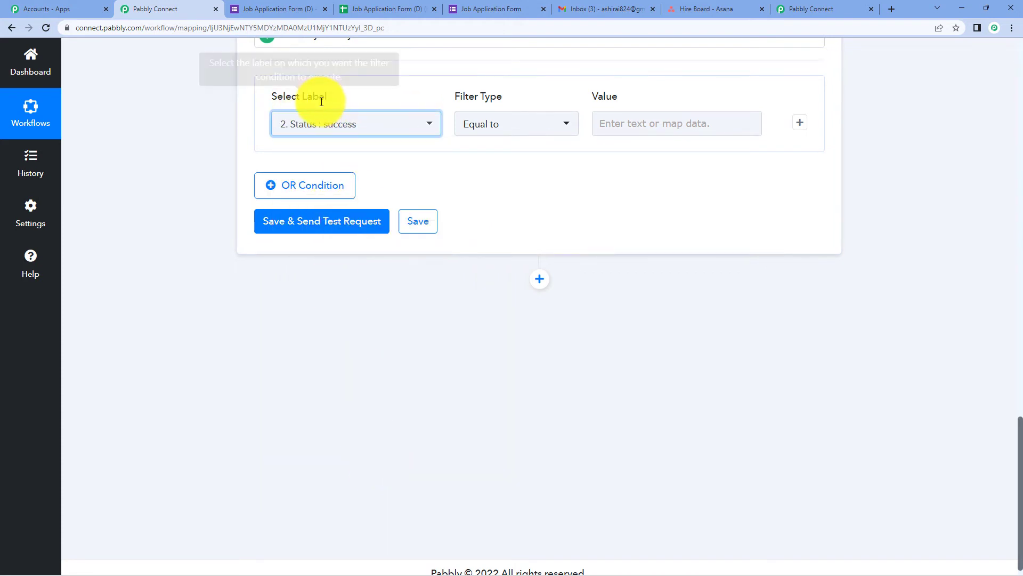
pyautogui.click(611, 121)
pyautogui.write('su')
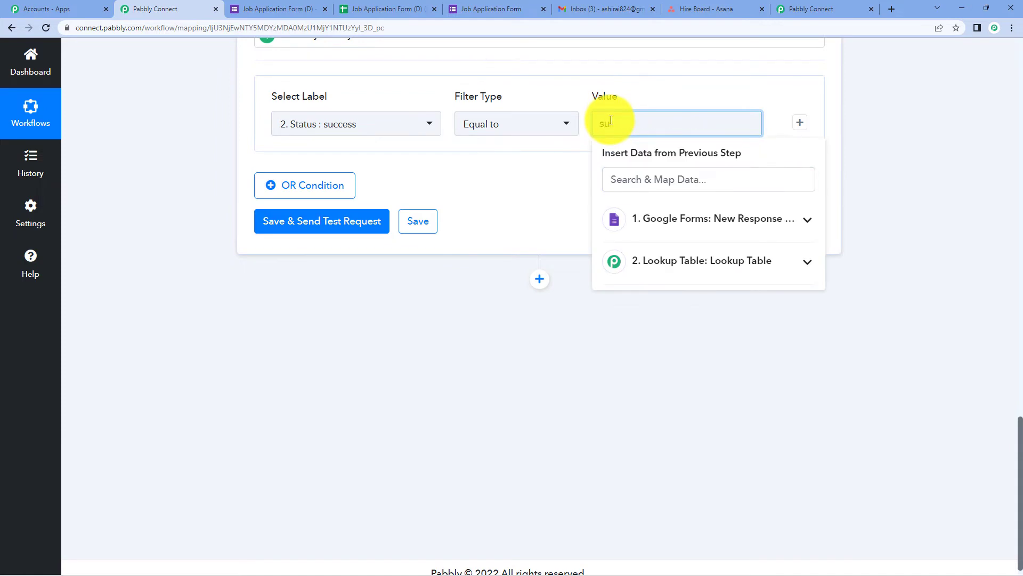
pyautogui.write('ccess')
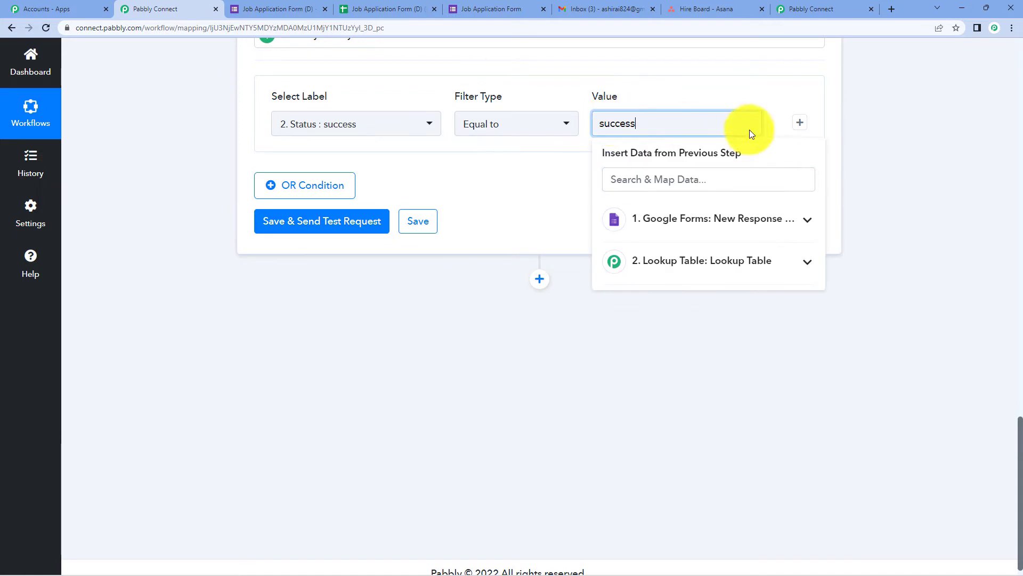
pyautogui.click(897, 150)
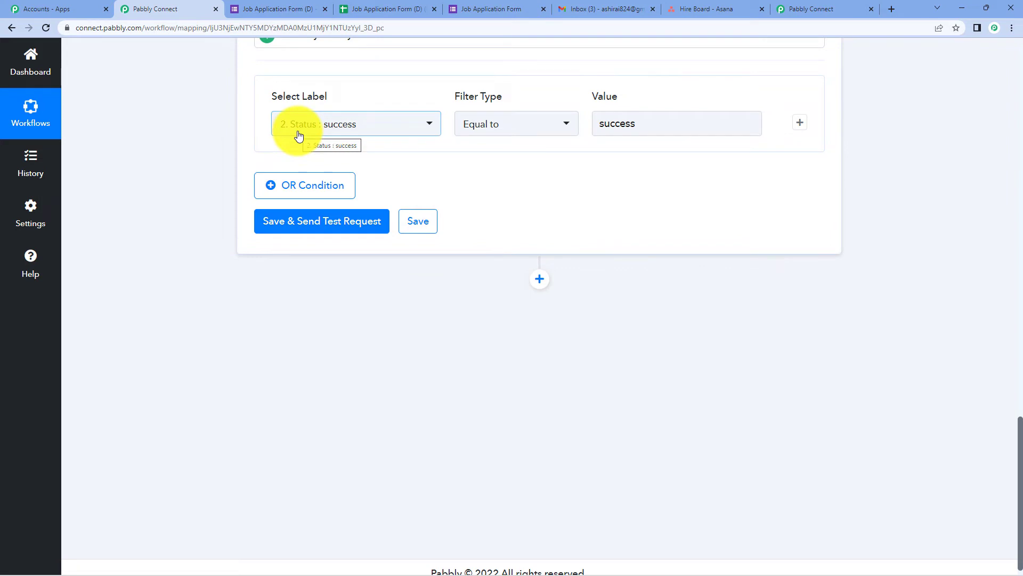
# Save and test the filter, confirming Condition is true, then collapse the Lookup Table step.
pyautogui.click(281, 222)
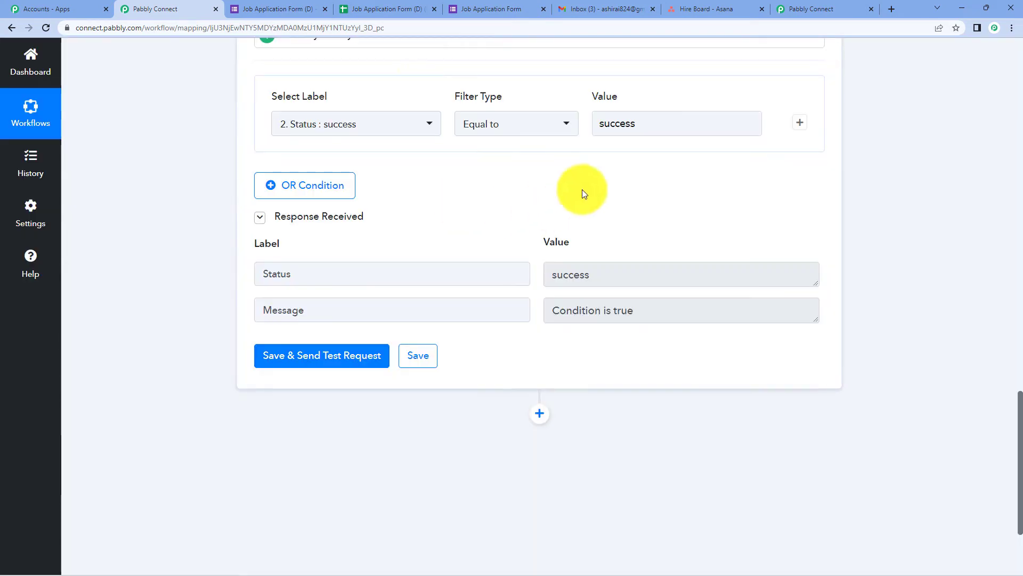
pyautogui.scroll(9, 794, 183)
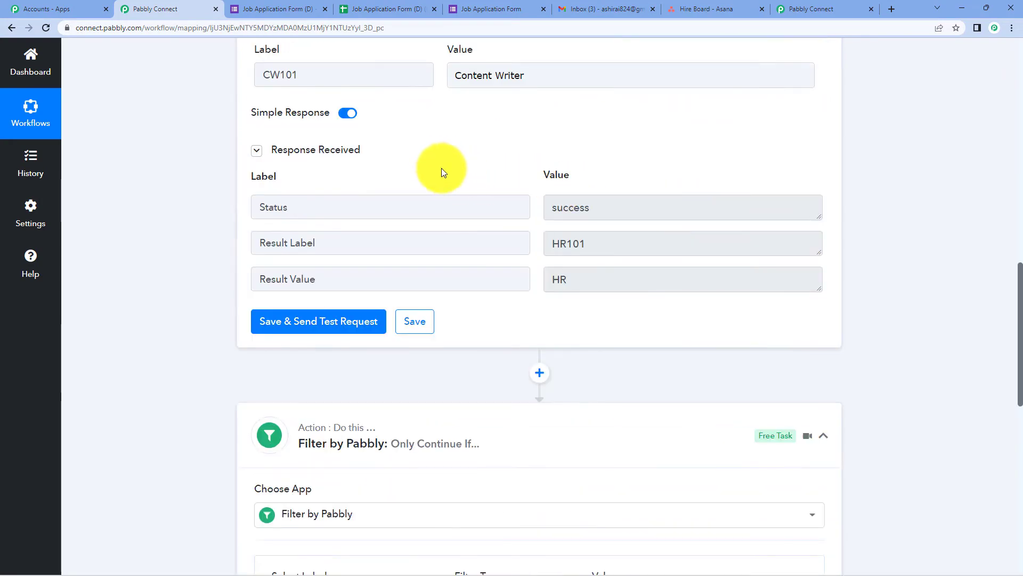
pyautogui.scroll(-6, 437, 162)
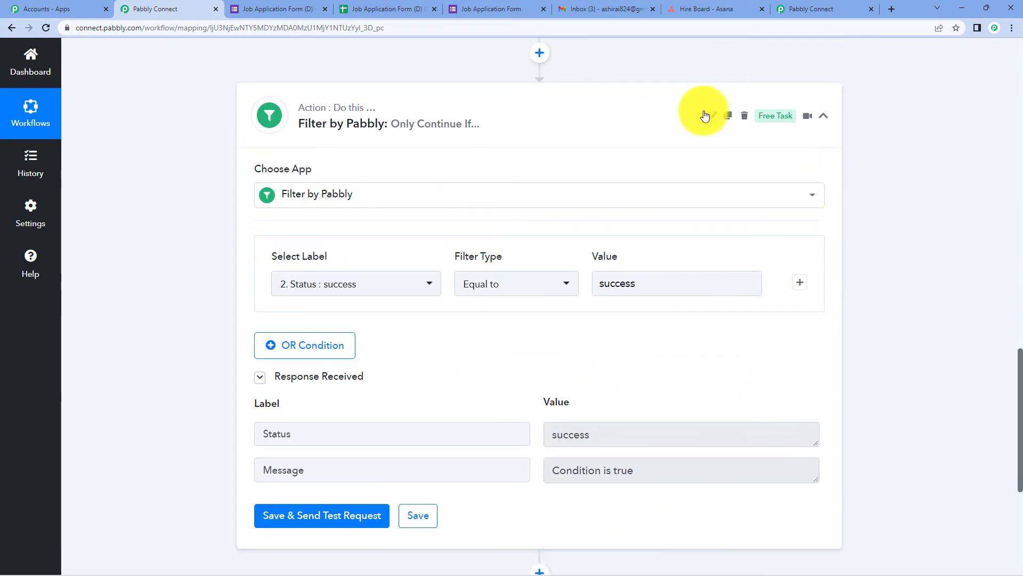
pyautogui.scroll(3, 626, 187)
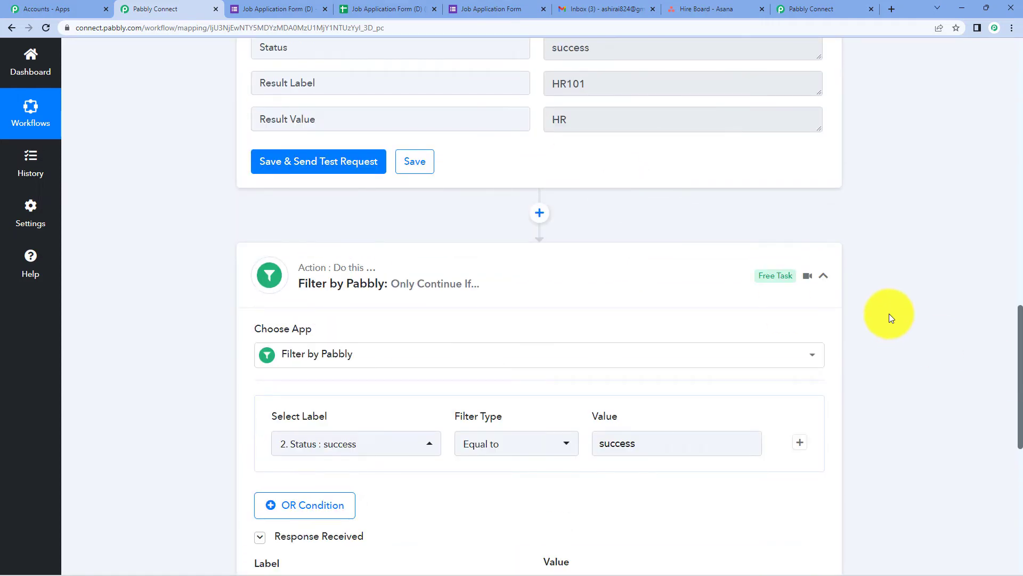
pyautogui.scroll(-4, 889, 314)
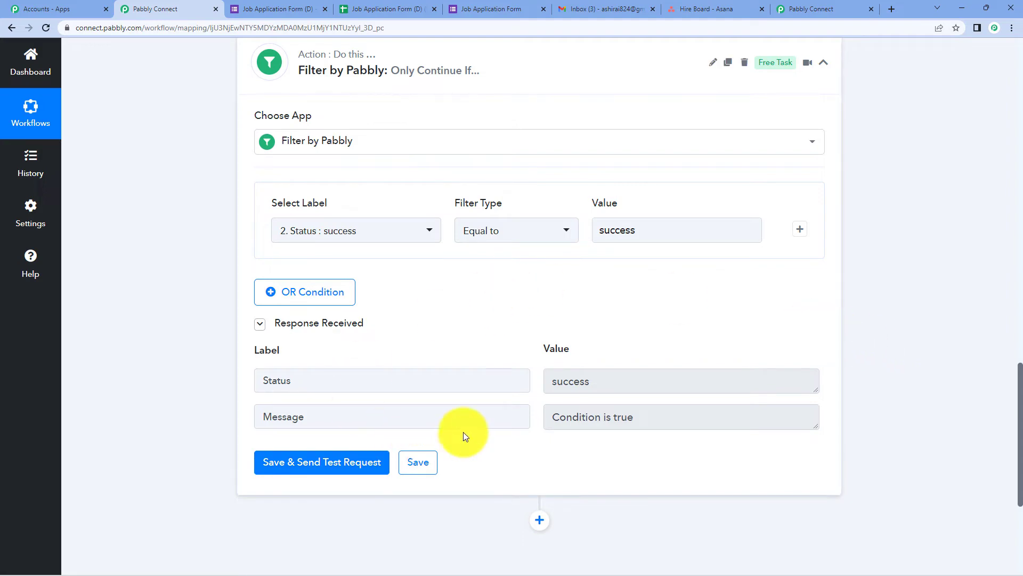
pyautogui.scroll(4, 462, 431)
pyautogui.scroll(14, 415, 261)
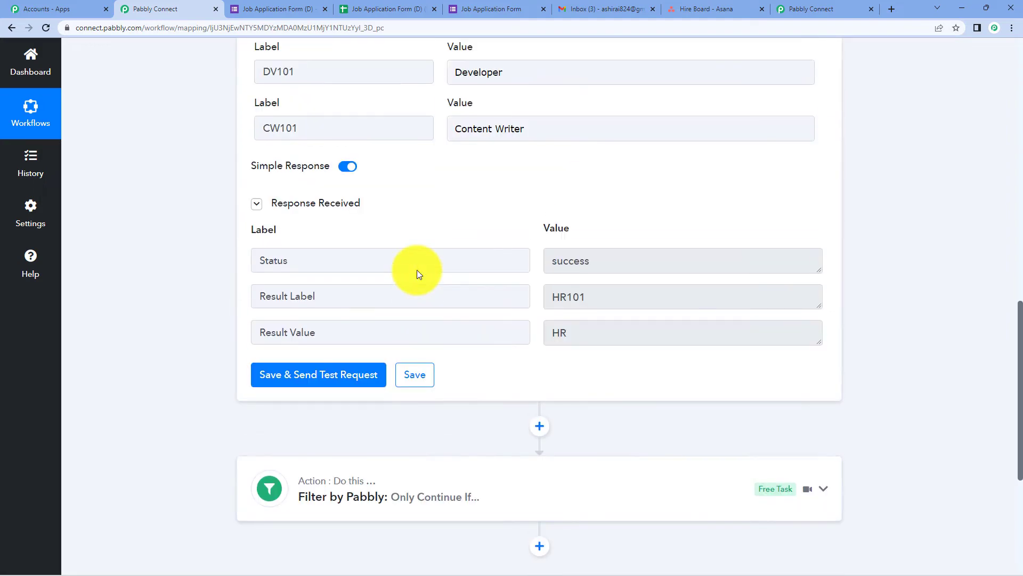
pyautogui.scroll(3, 417, 270)
pyautogui.click(411, 260)
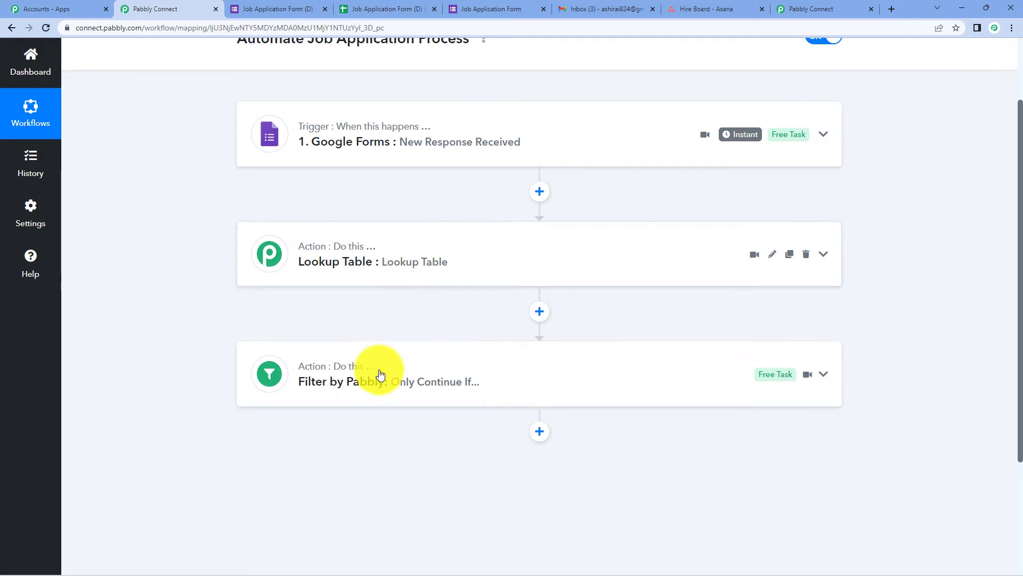
# Add a Gmail step with the Send Email event after the filter.
pyautogui.scroll(-1, 378, 373)
pyautogui.click(540, 380)
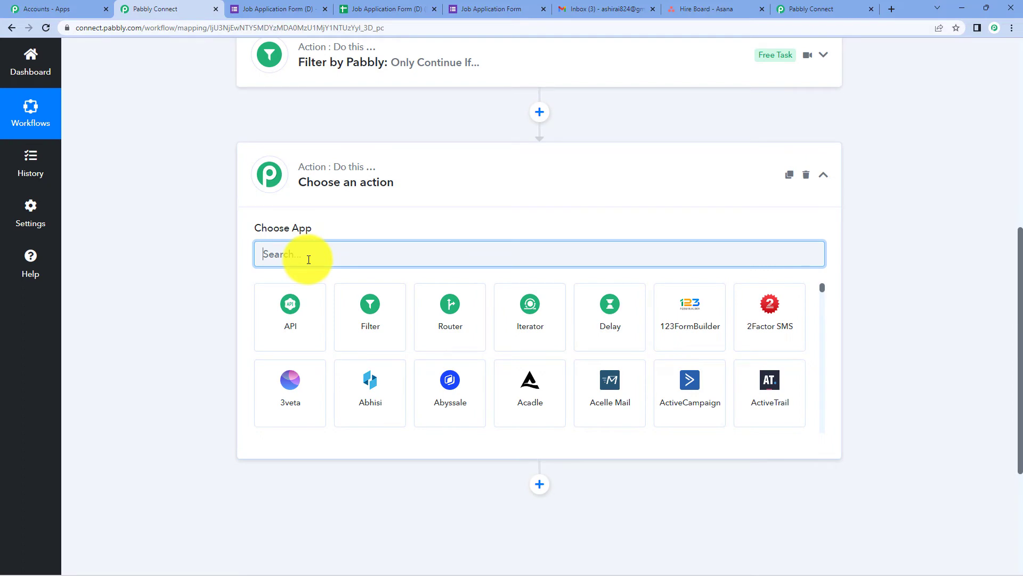
pyautogui.write('gmail')
pyautogui.click(368, 314)
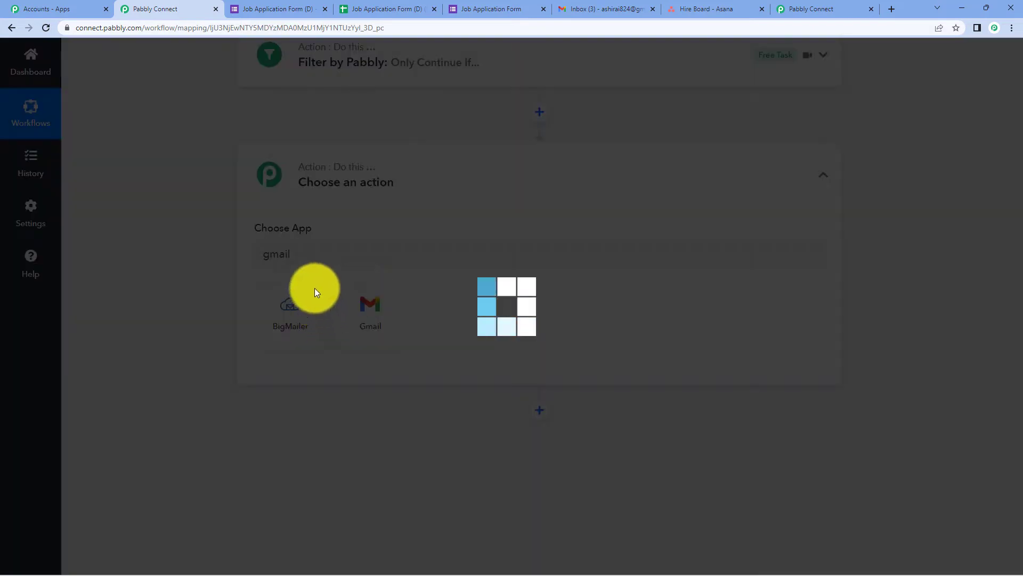
pyautogui.scroll(-1, 367, 233)
pyautogui.click(347, 262)
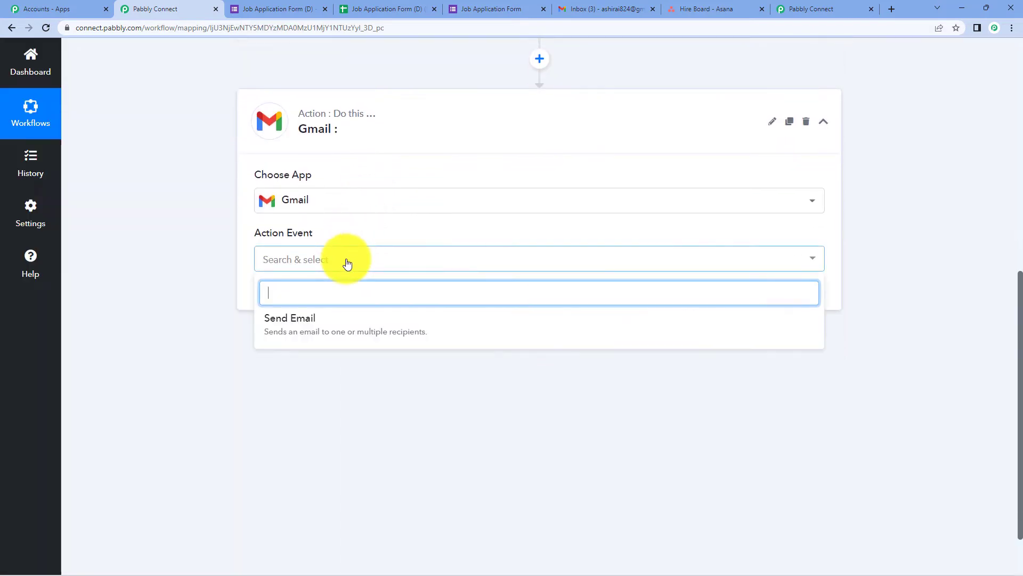
pyautogui.click(346, 325)
# Authorize a new Gmail connection for the Send Email step.
pyautogui.click(297, 305)
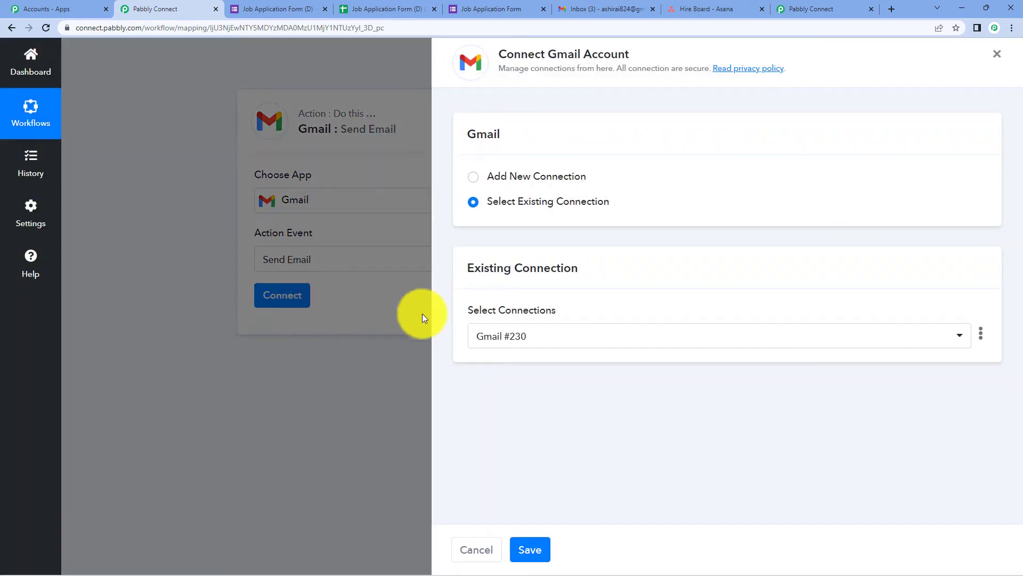
pyautogui.click(508, 178)
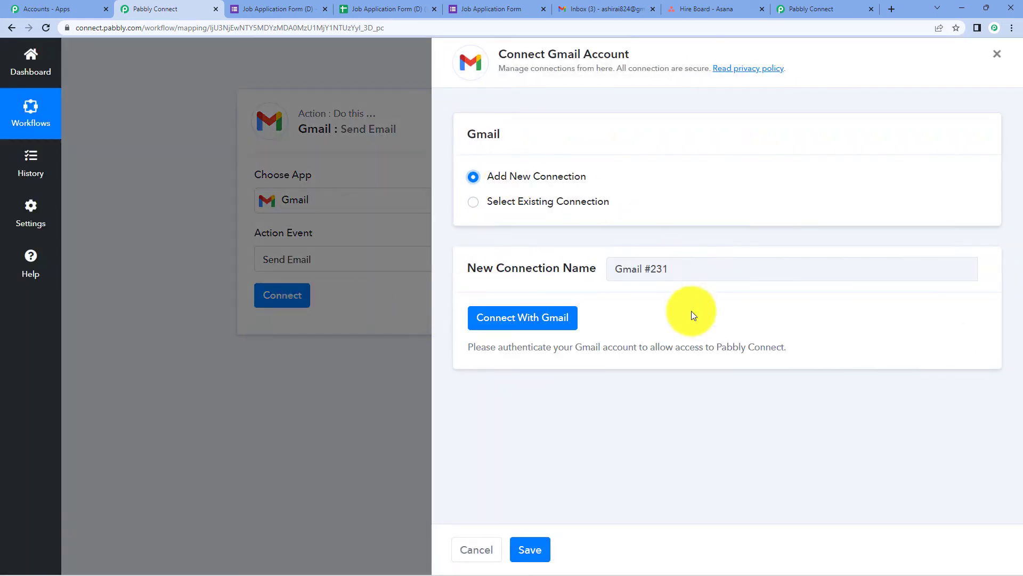
pyautogui.click(540, 320)
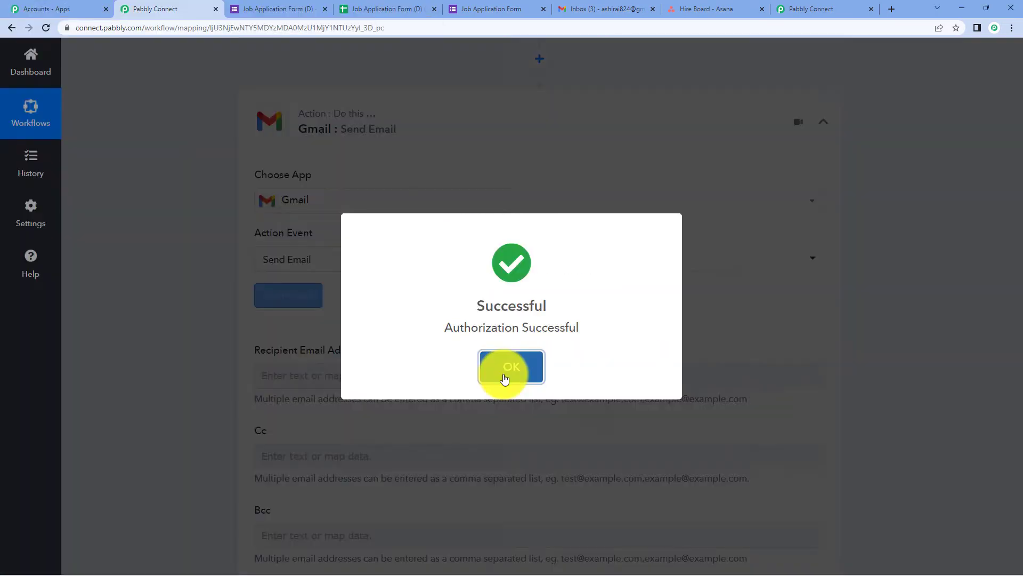
pyautogui.click(508, 368)
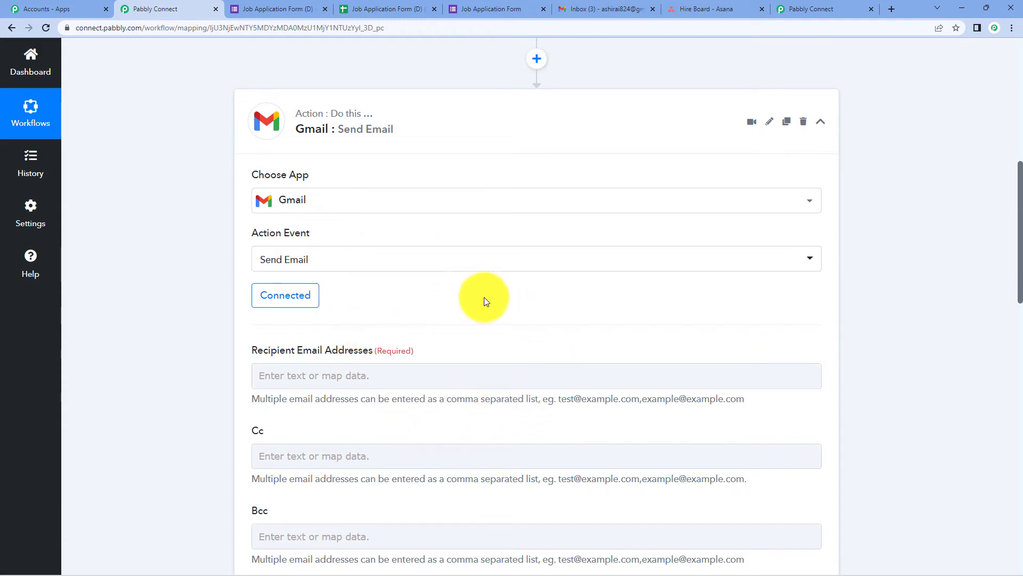
# Map the Recipient Email Addresses field to the Google Forms response's Email field.
pyautogui.click(290, 15)
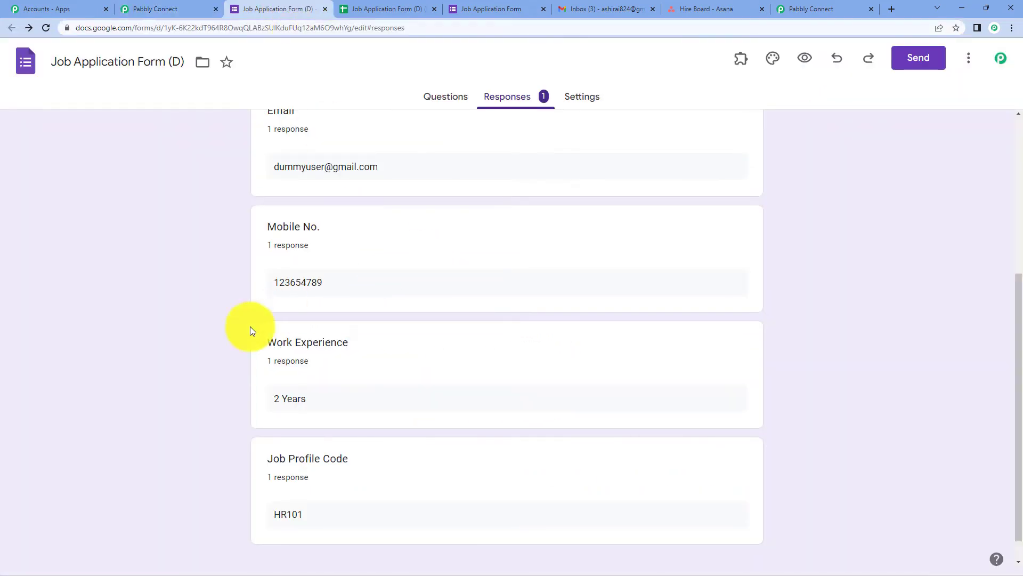
pyautogui.click(176, 9)
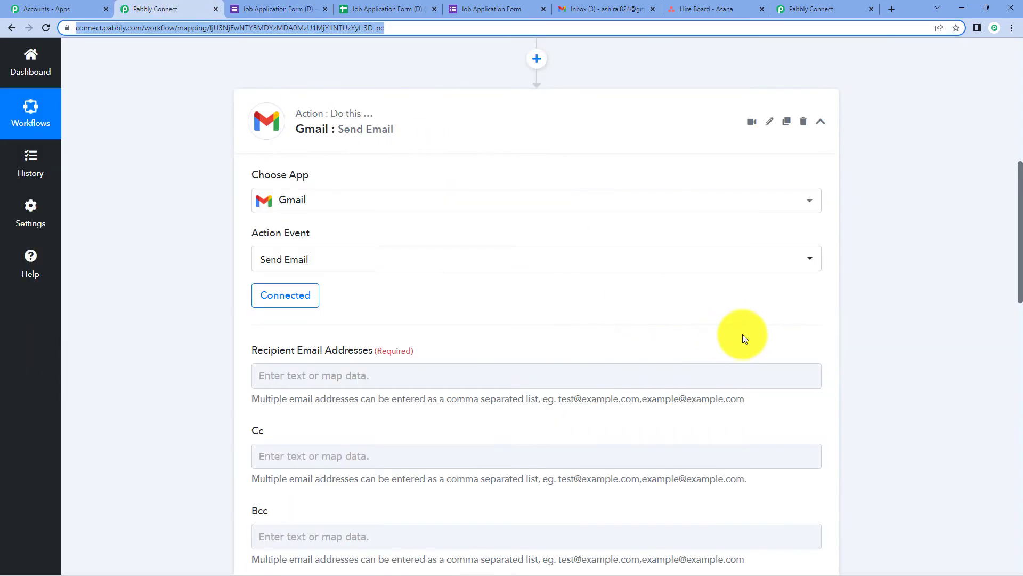
pyautogui.click(387, 69)
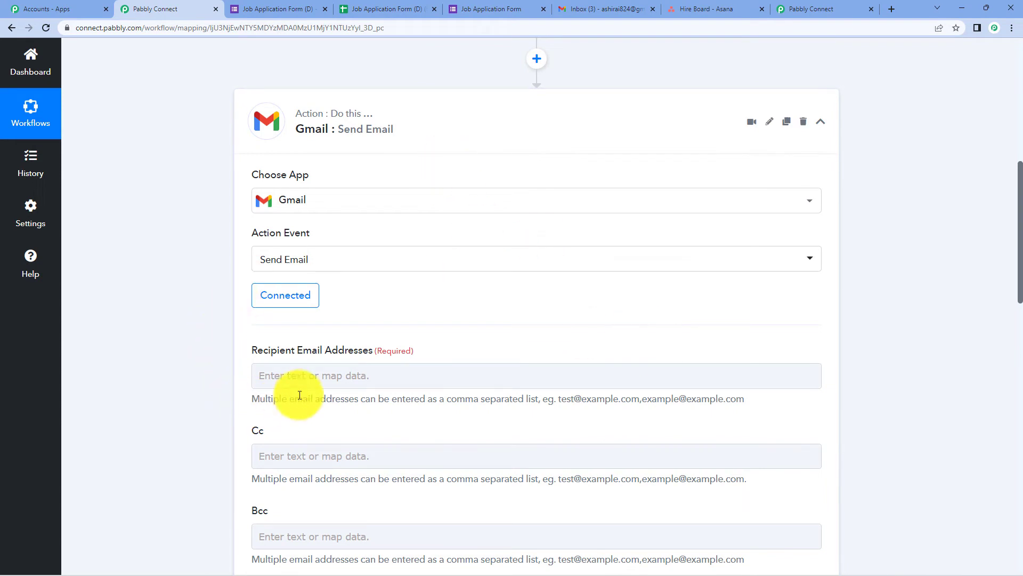
pyautogui.scroll(-3, 426, 283)
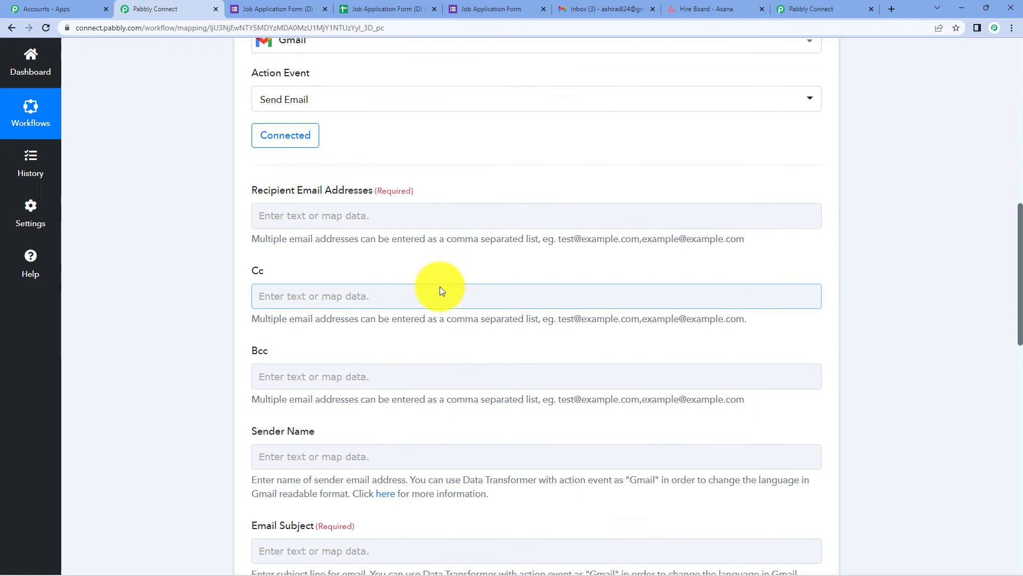
pyautogui.click(331, 221)
pyautogui.click(397, 312)
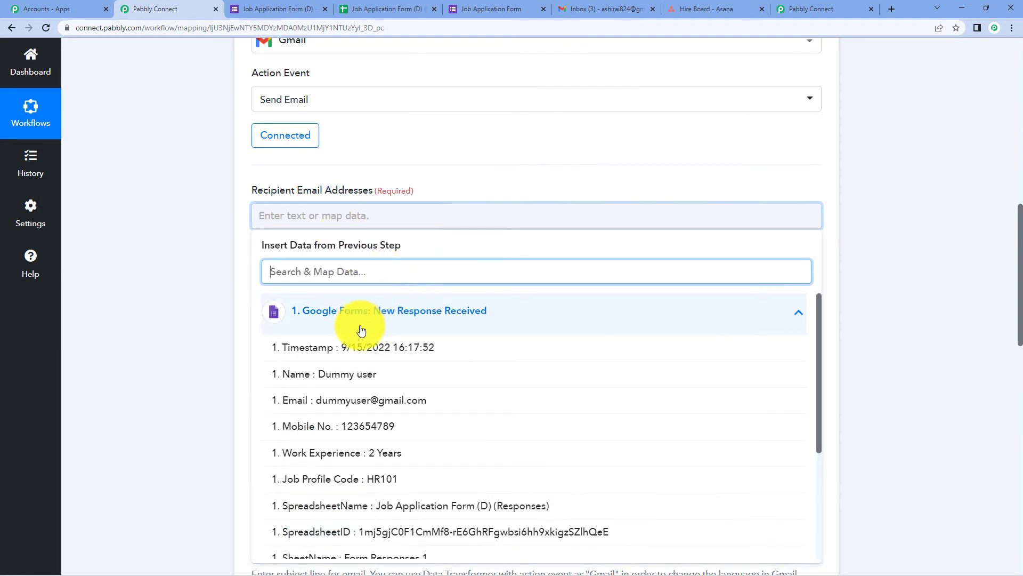
pyautogui.click(397, 405)
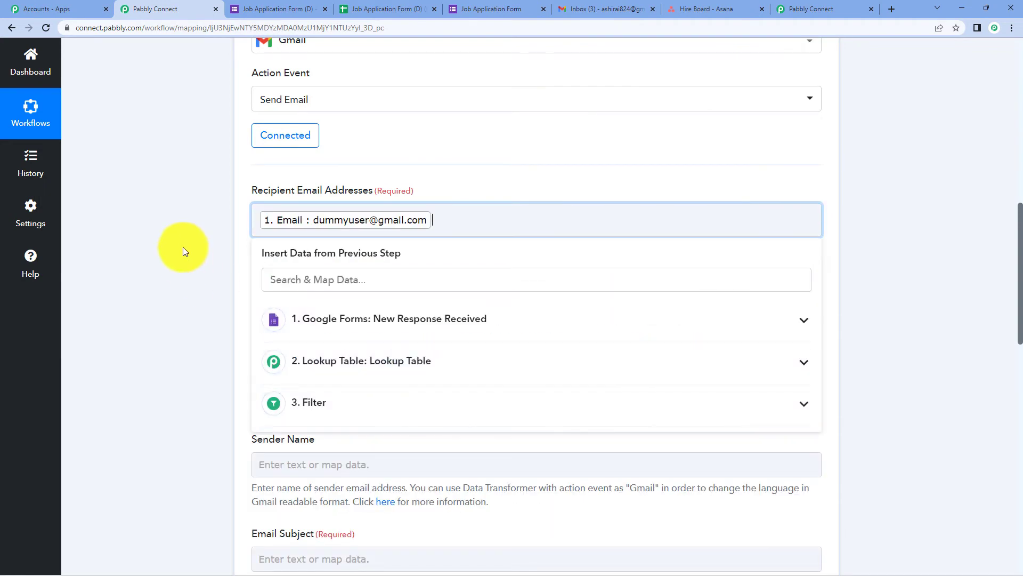
pyautogui.click(184, 247)
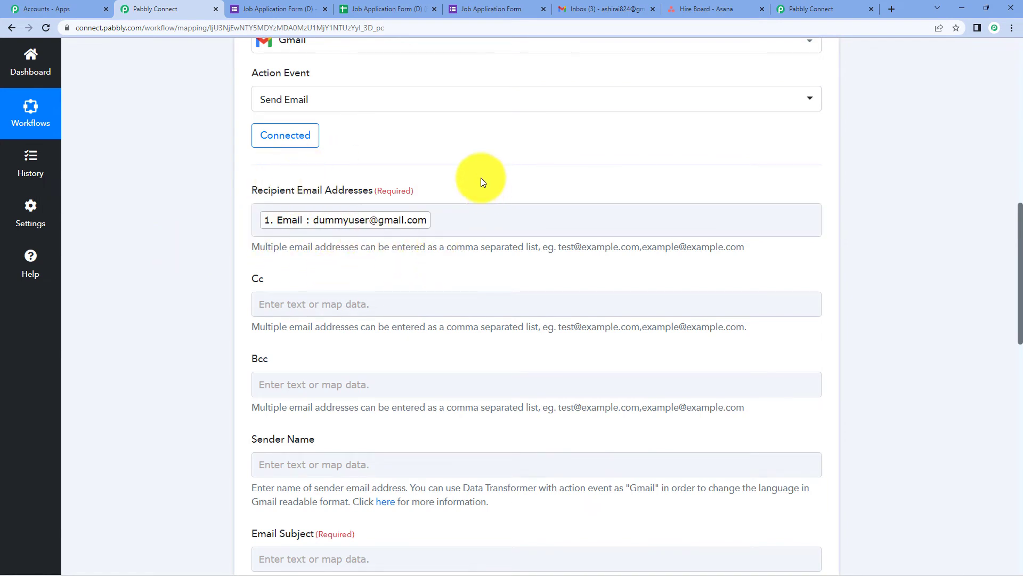
pyautogui.scroll(-3, 480, 178)
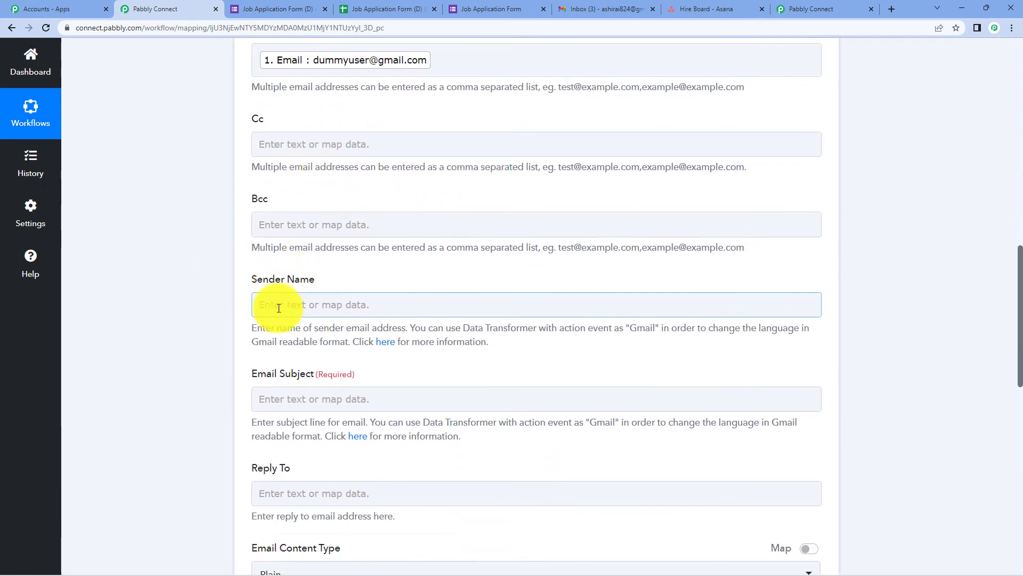
# Enter sender name 'Pabbly Team' and subject 'pabbly invites you for level 2 test'.
pyautogui.click(279, 309)
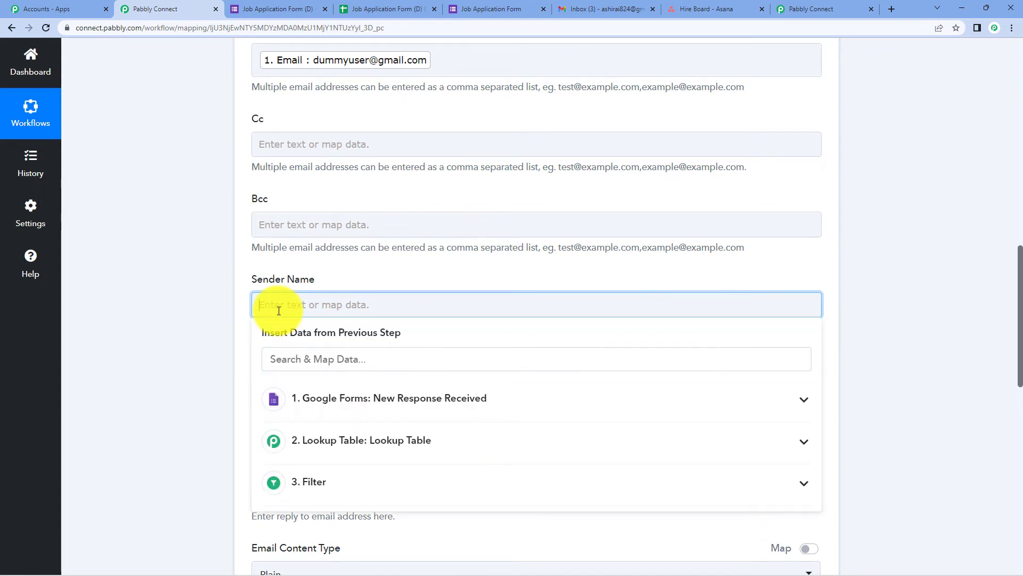
pyautogui.write('Pabbly T')
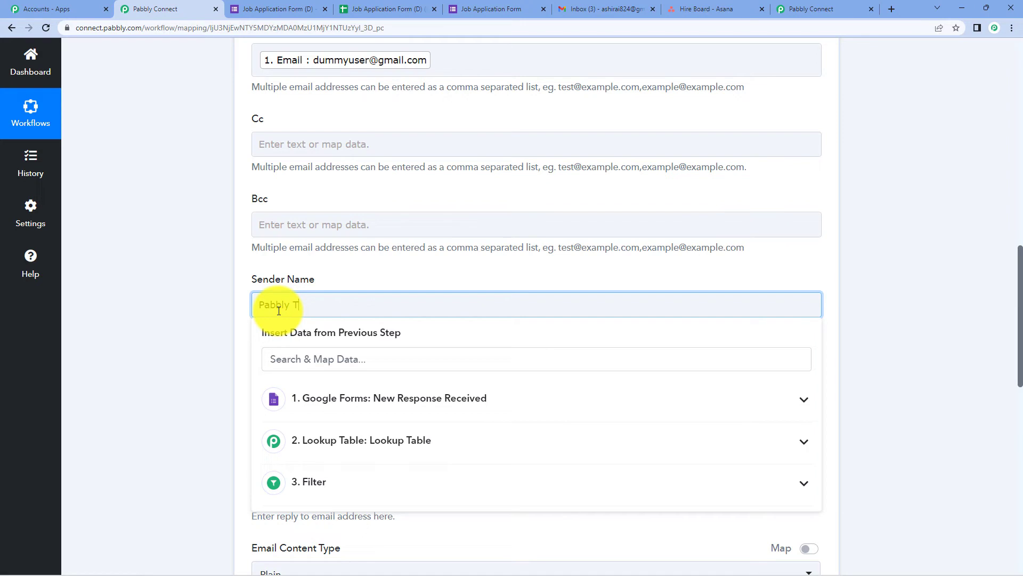
pyautogui.write('eam')
pyautogui.scroll(-2, 279, 311)
pyautogui.click(279, 288)
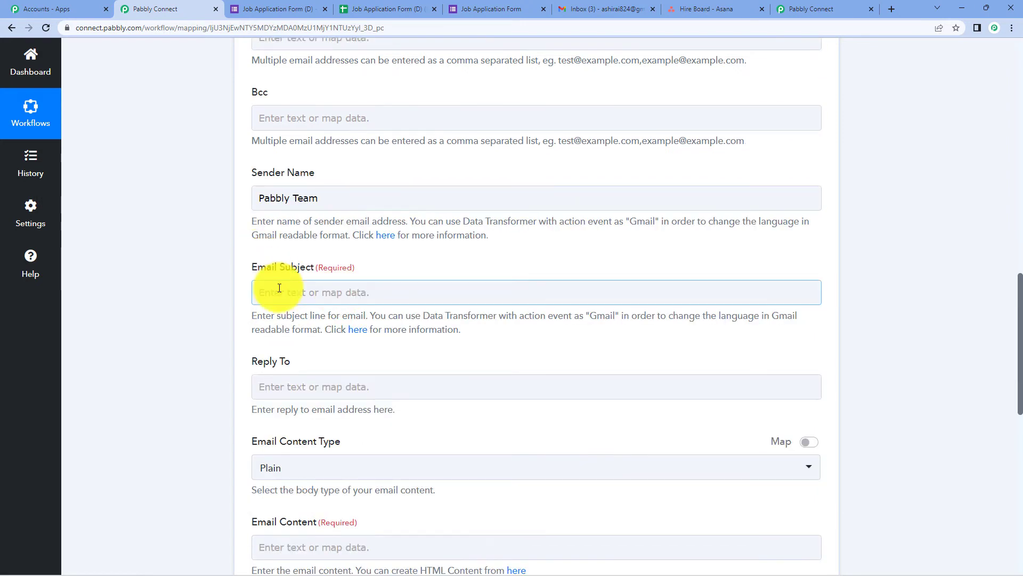
pyautogui.write('pabbly ')
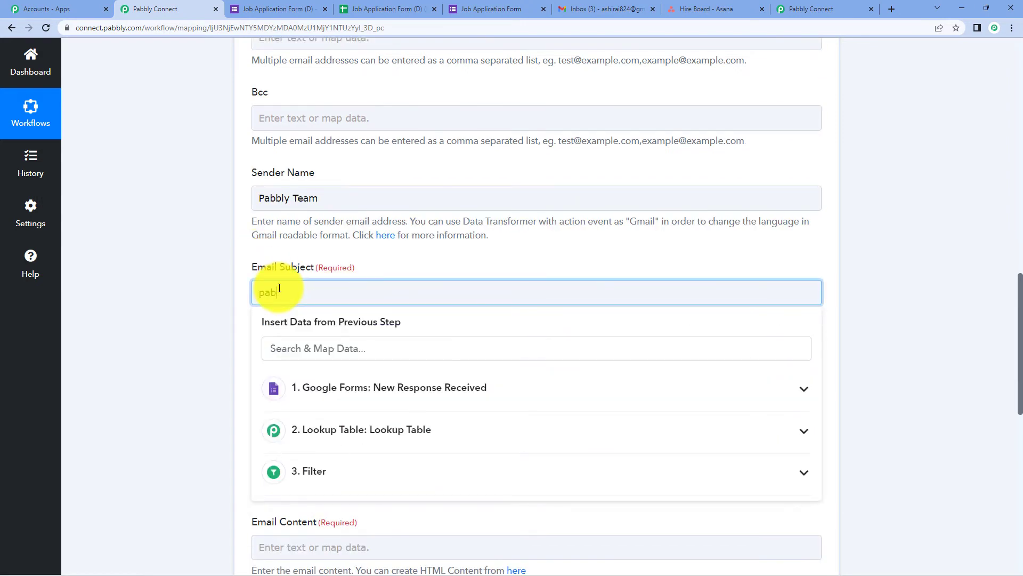
pyautogui.write('invite')
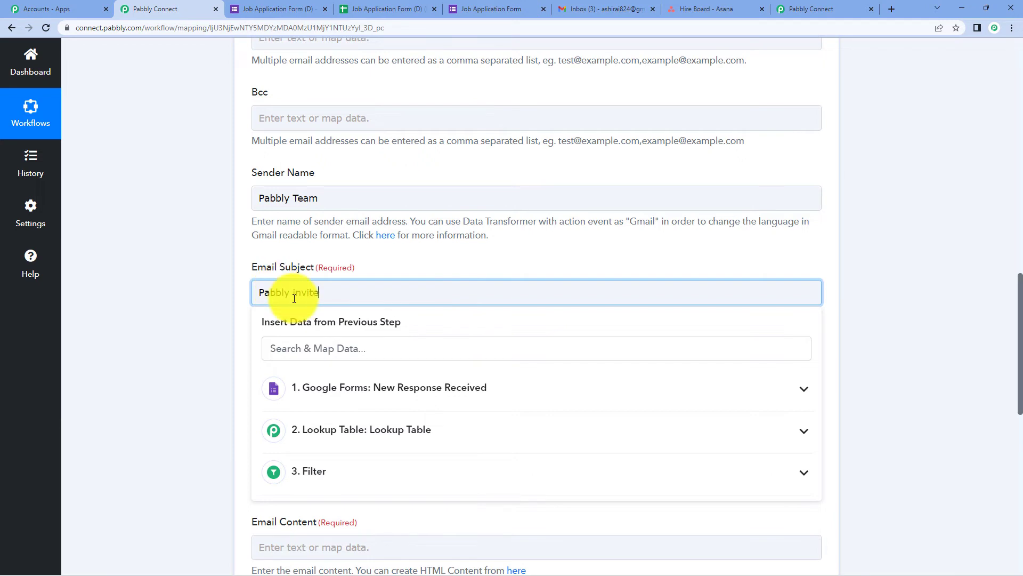
pyautogui.write('s you for level 2 test.')
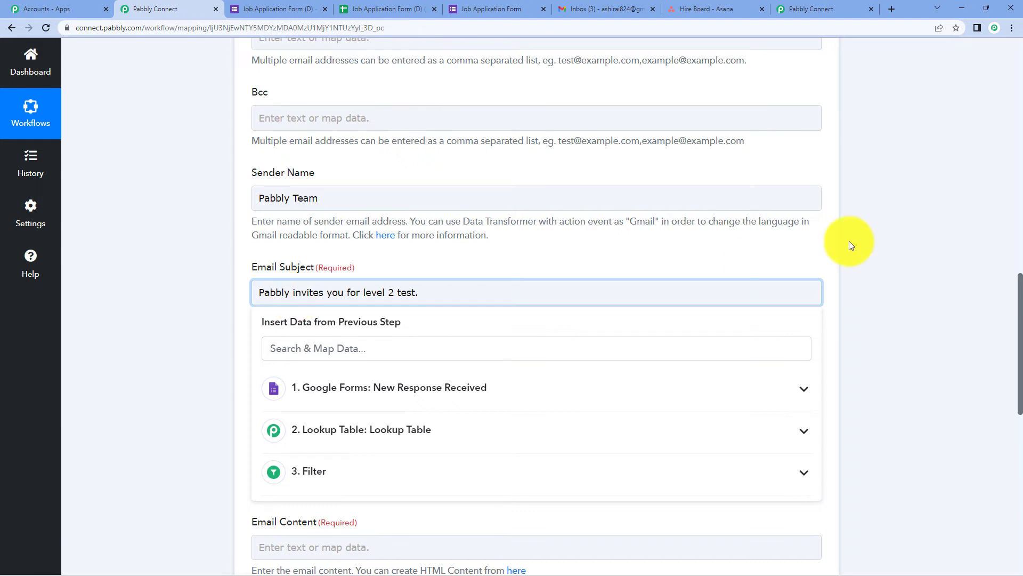
pyautogui.click(899, 229)
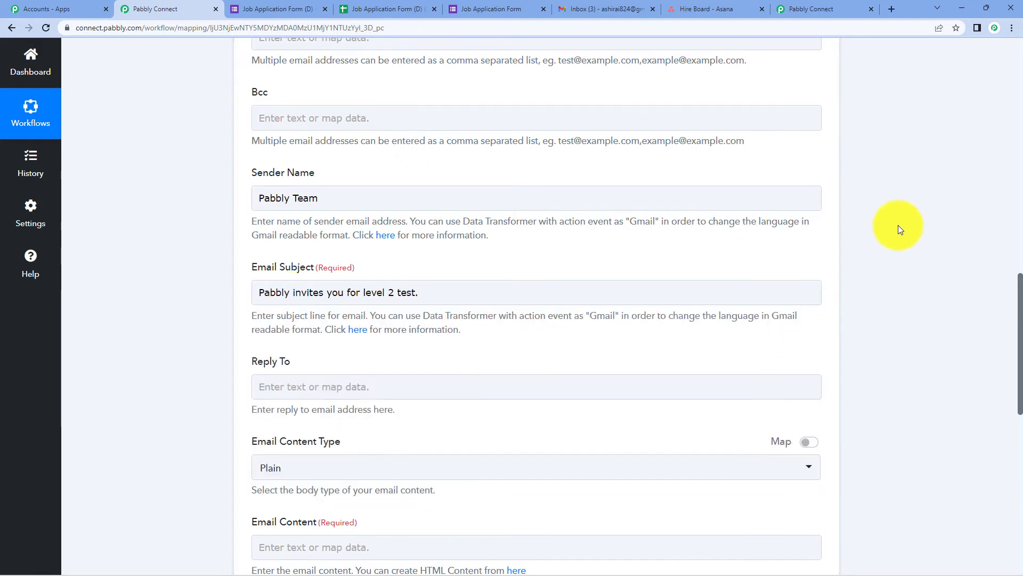
pyautogui.scroll(-5, 867, 204)
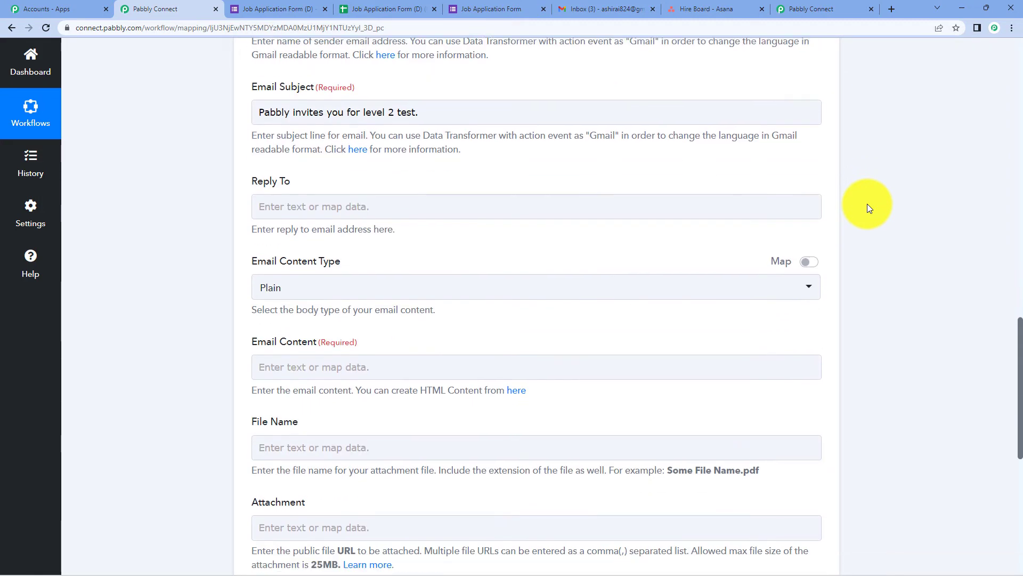
# Write the email body starting 'Dear' plus the applicant's form Name, with the level 1 test link and 30-minute duration.
pyautogui.click(292, 280)
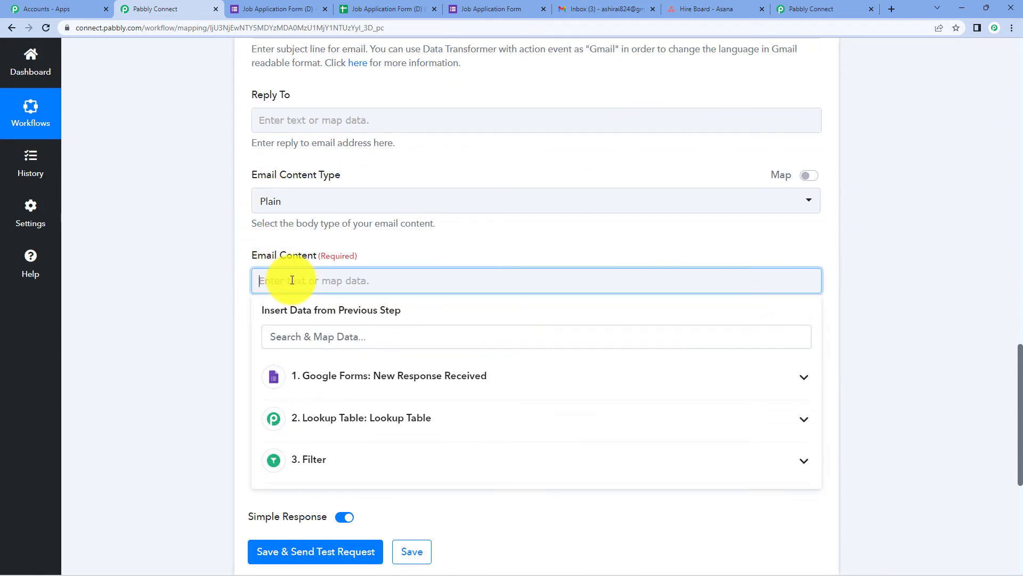
pyautogui.write('Dear')
pyautogui.click(373, 391)
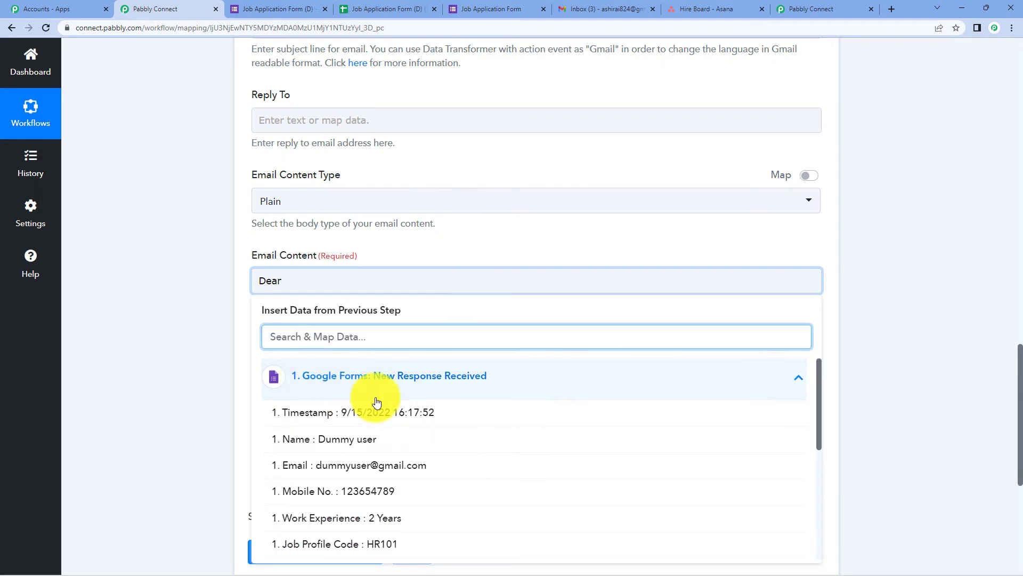
pyautogui.click(388, 438)
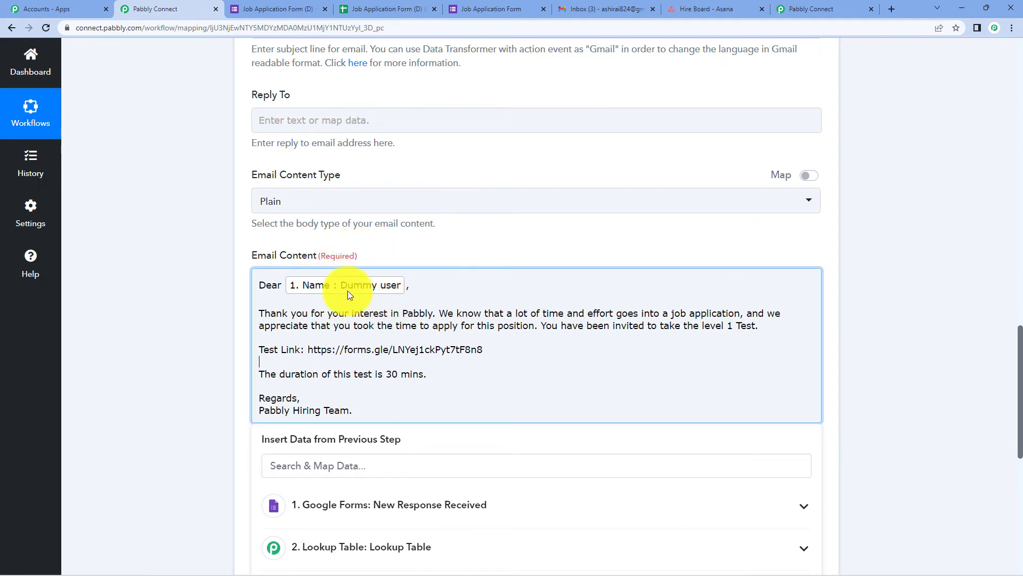
pyautogui.click(896, 211)
pyautogui.scroll(-3, 896, 211)
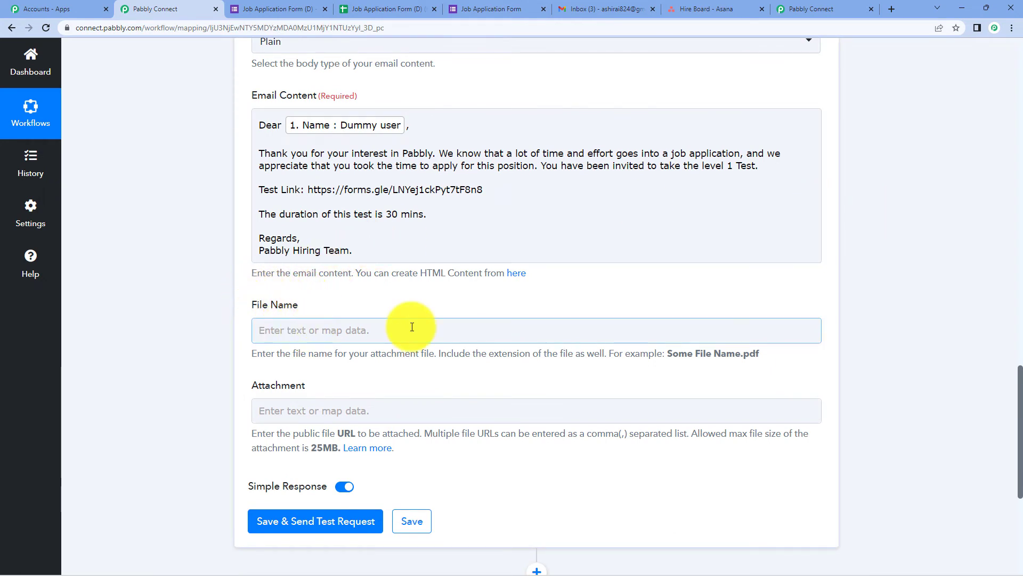
# Leave the optional attachment empty and review the Gmail step's fields.
pyautogui.click(314, 407)
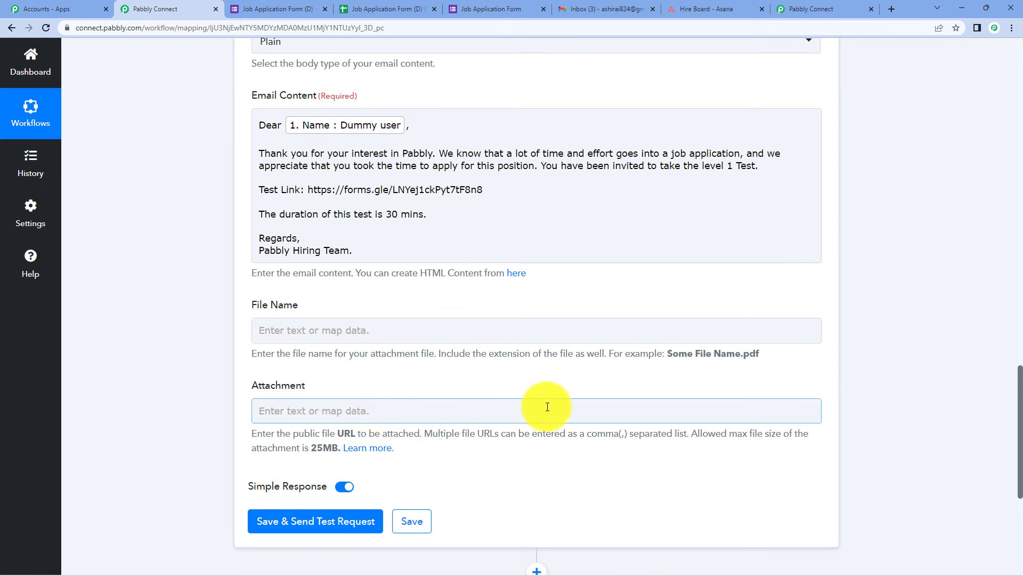
pyautogui.click(531, 346)
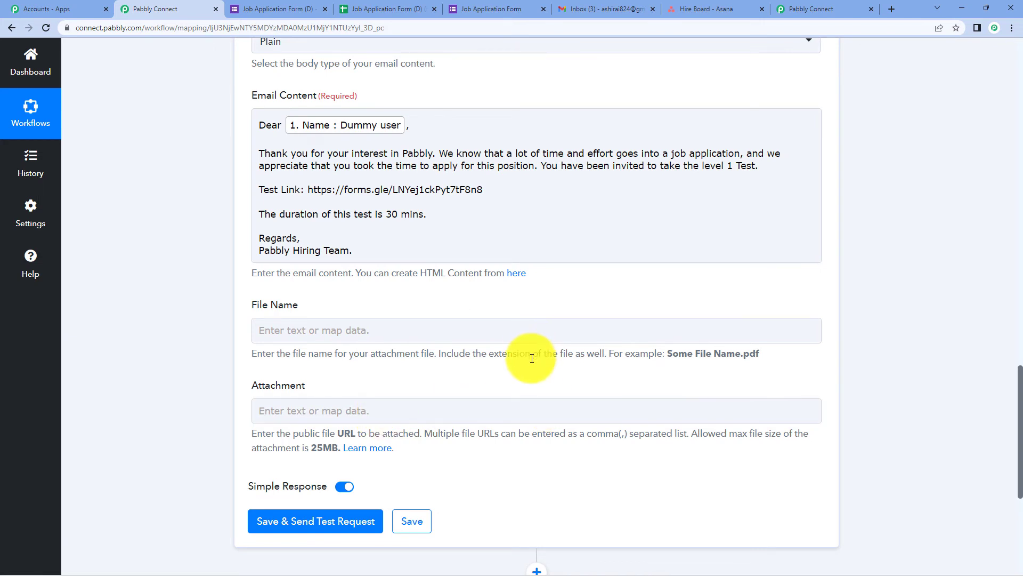
pyautogui.scroll(12, 531, 357)
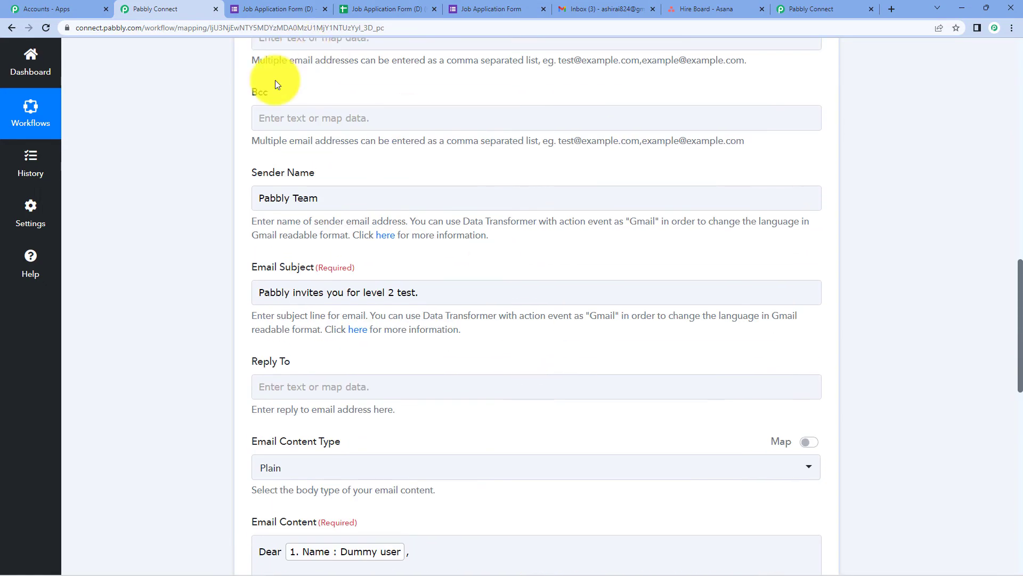
pyautogui.scroll(5, 382, 213)
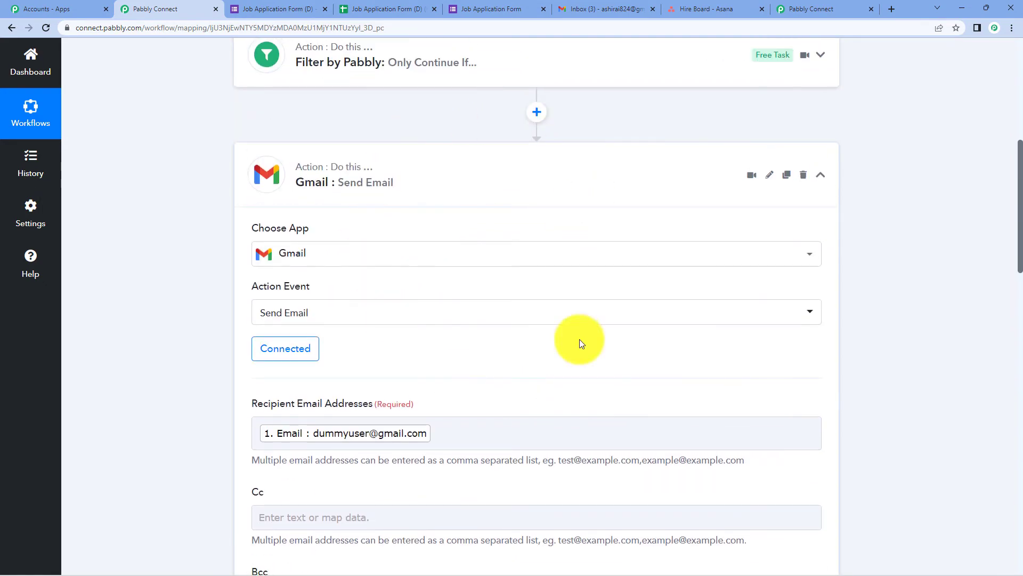
pyautogui.scroll(-1, 532, 327)
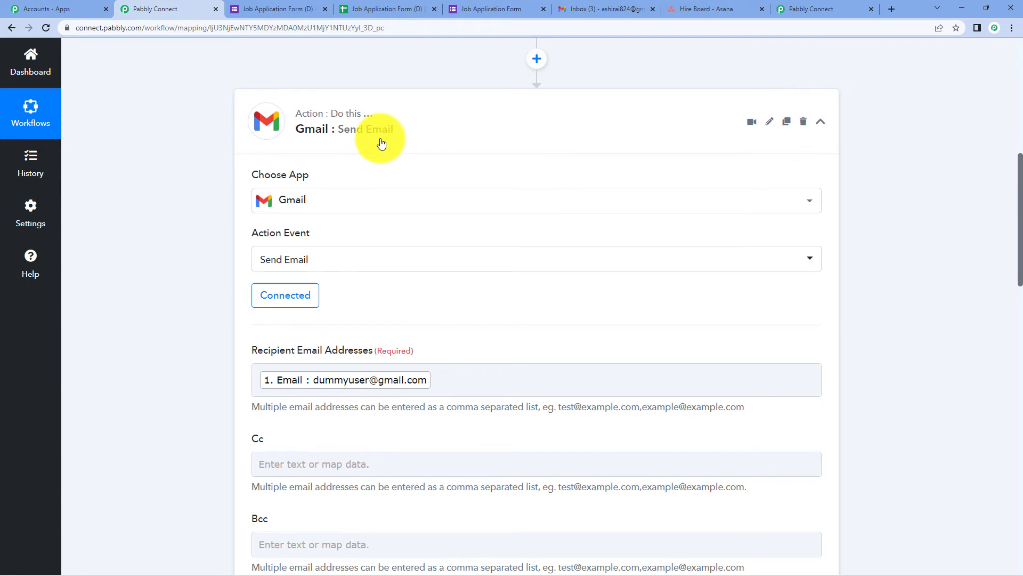
pyautogui.scroll(-2, 381, 143)
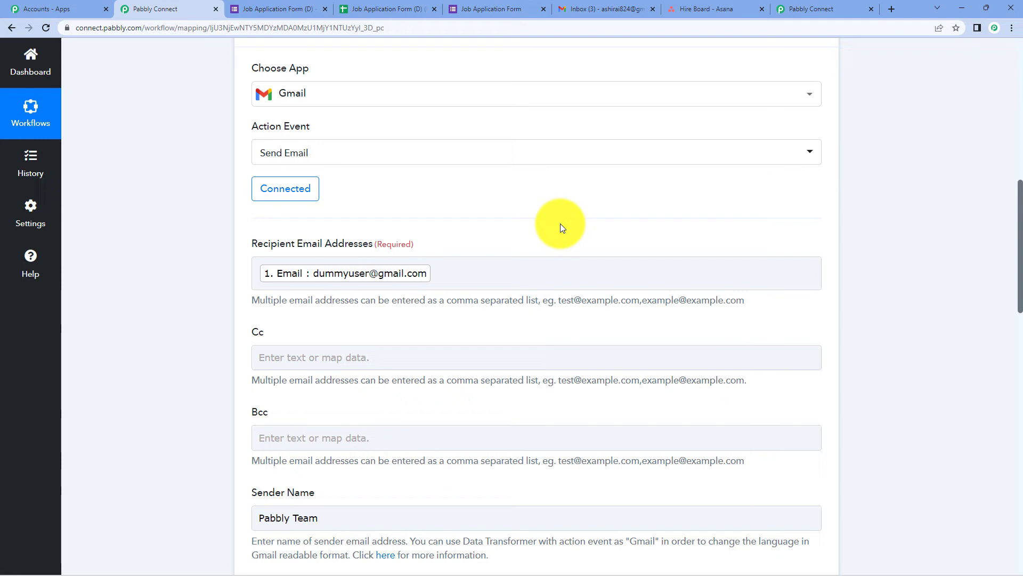
pyautogui.scroll(4, 561, 225)
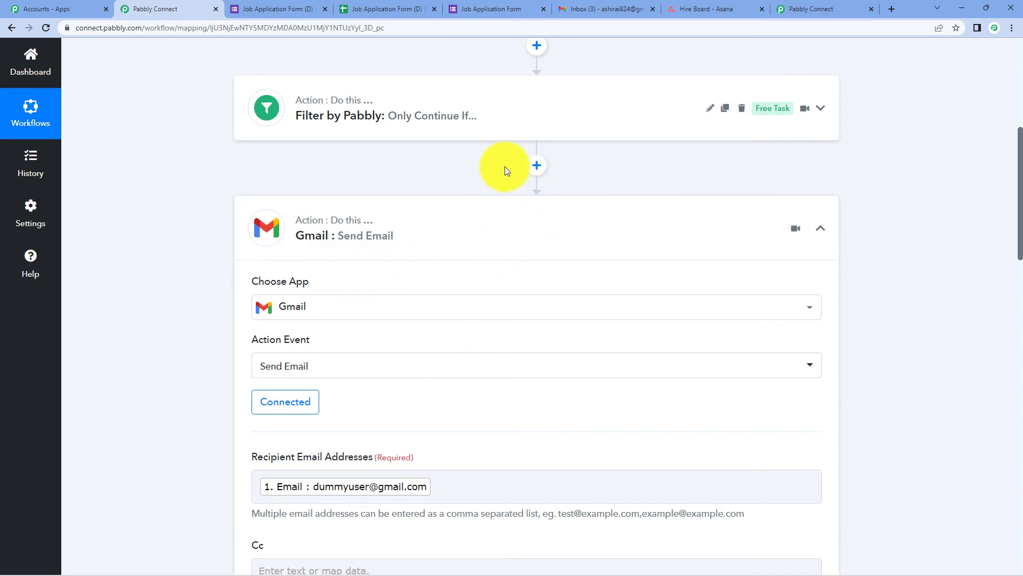
# Insert a Delay step of 1 minute between the filter and Gmail, then test it.
pyautogui.click(537, 167)
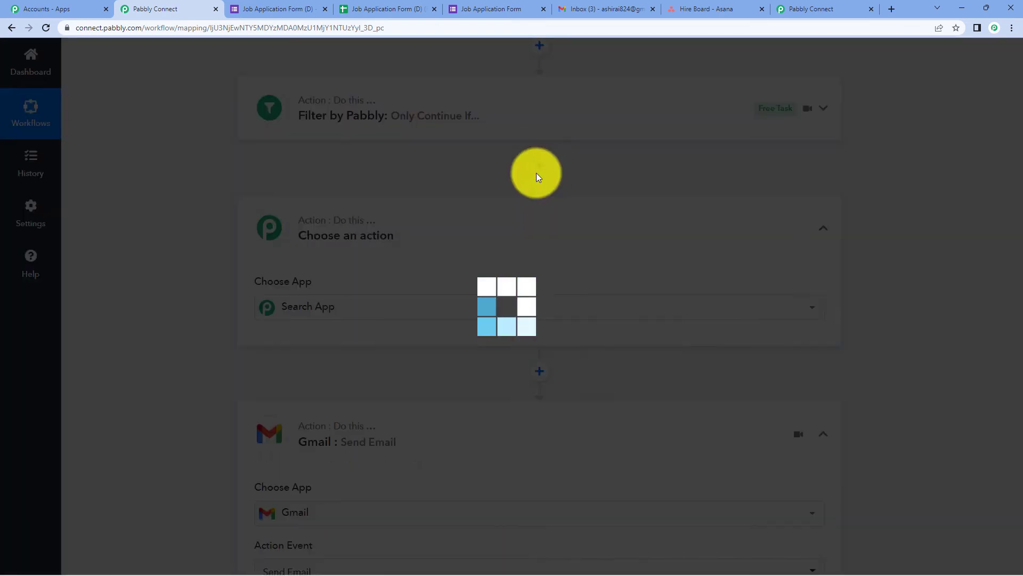
pyautogui.write('del')
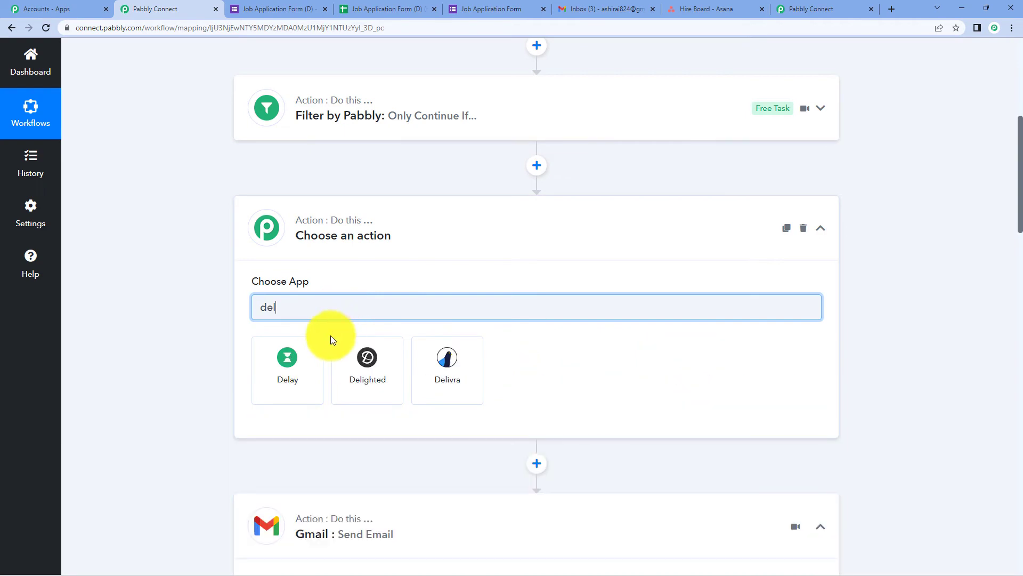
pyautogui.click(303, 344)
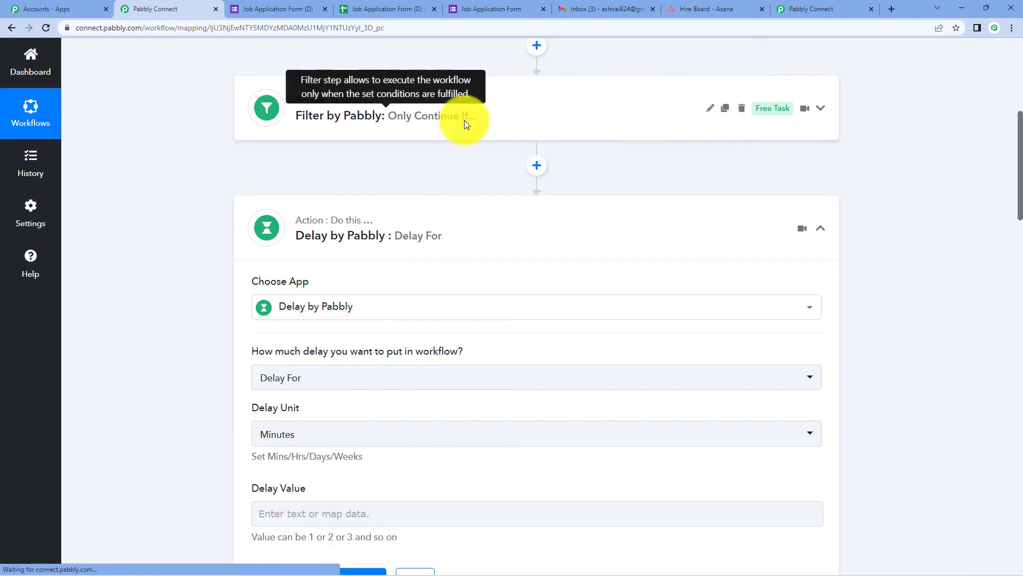
pyautogui.scroll(-2, 464, 121)
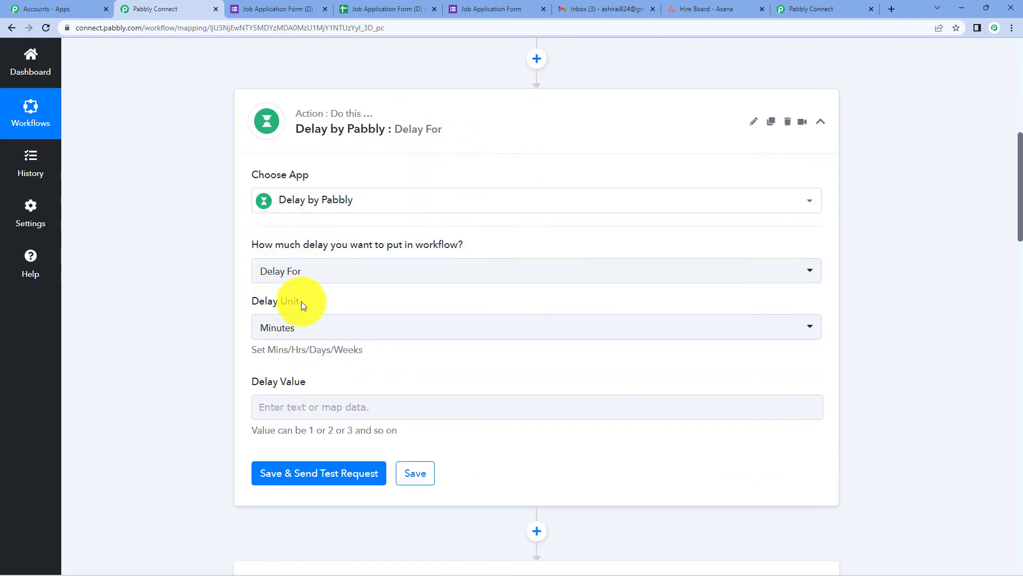
pyautogui.click(283, 408)
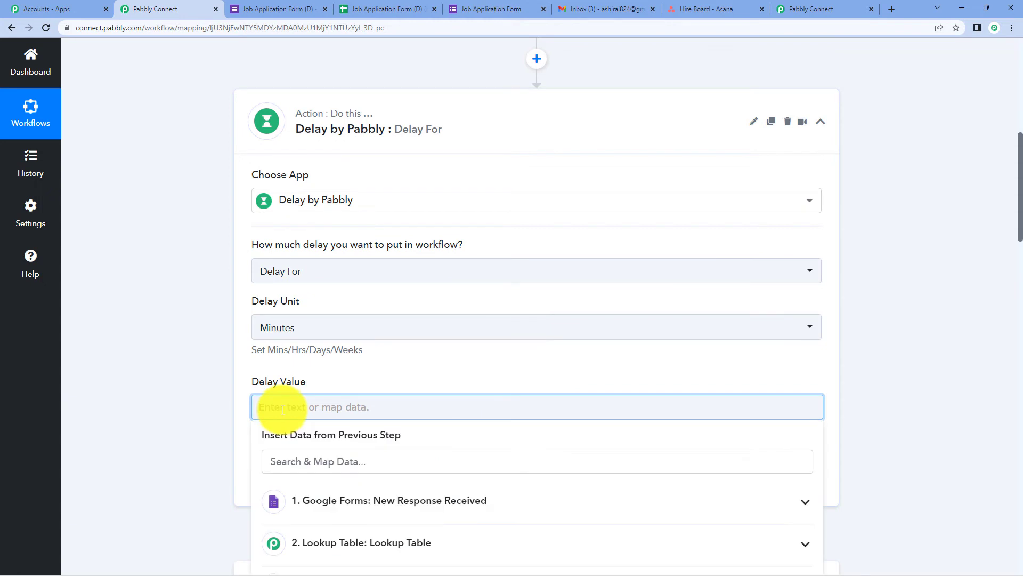
pyautogui.click(868, 276)
pyautogui.scroll(-2, 771, 286)
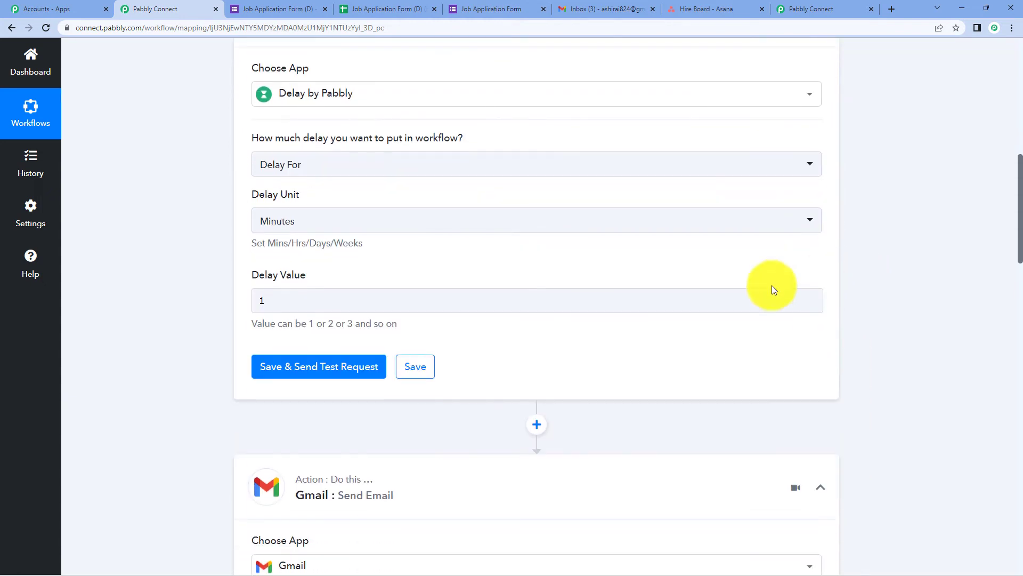
pyautogui.click(292, 370)
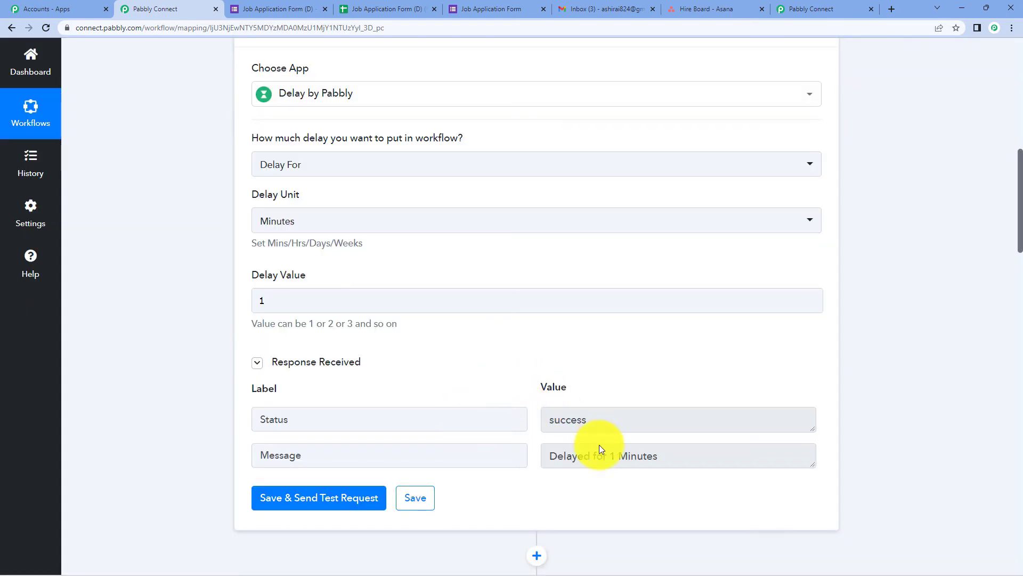
pyautogui.scroll(-15, 709, 307)
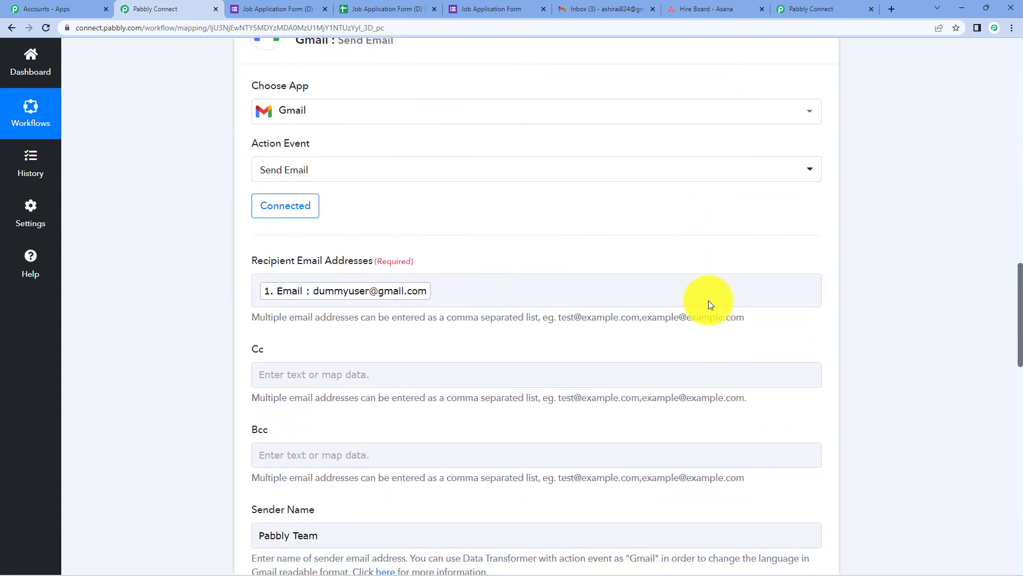
# Save the Gmail Send Email step on its existing Gmail connection.
pyautogui.scroll(-9, 709, 302)
pyautogui.scroll(10, 709, 302)
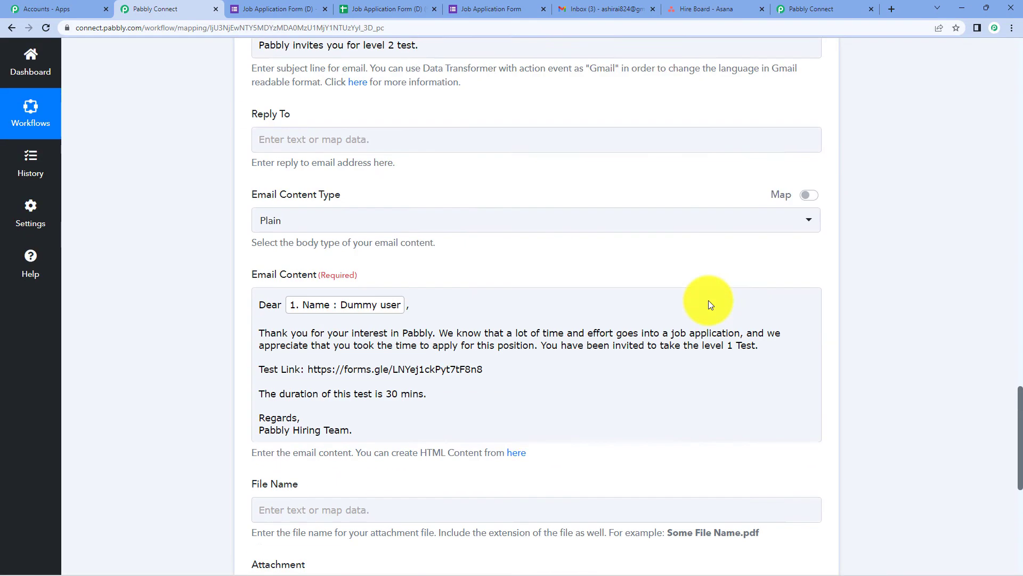
pyautogui.scroll(3, 708, 299)
pyautogui.click(305, 154)
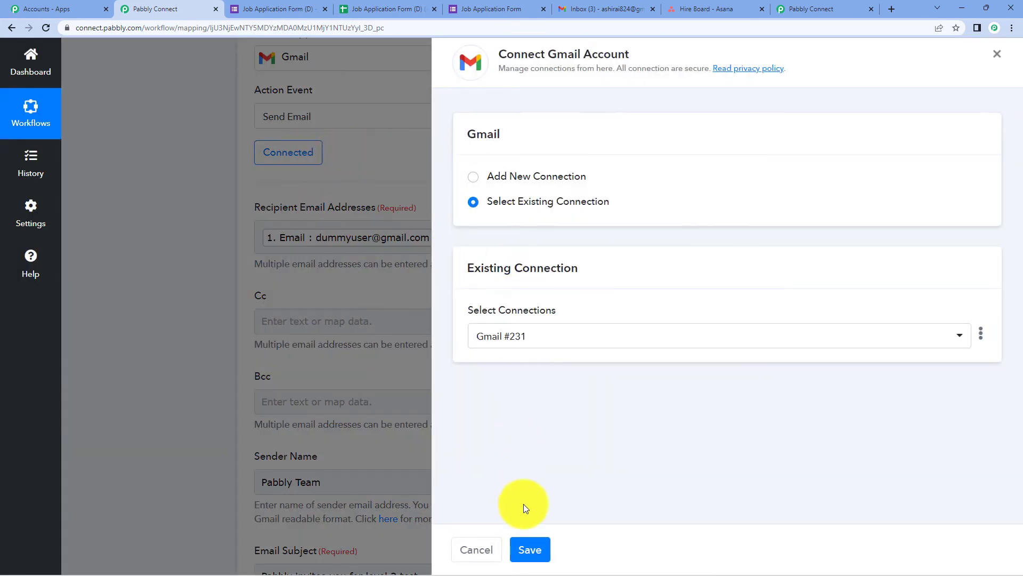
pyautogui.click(532, 549)
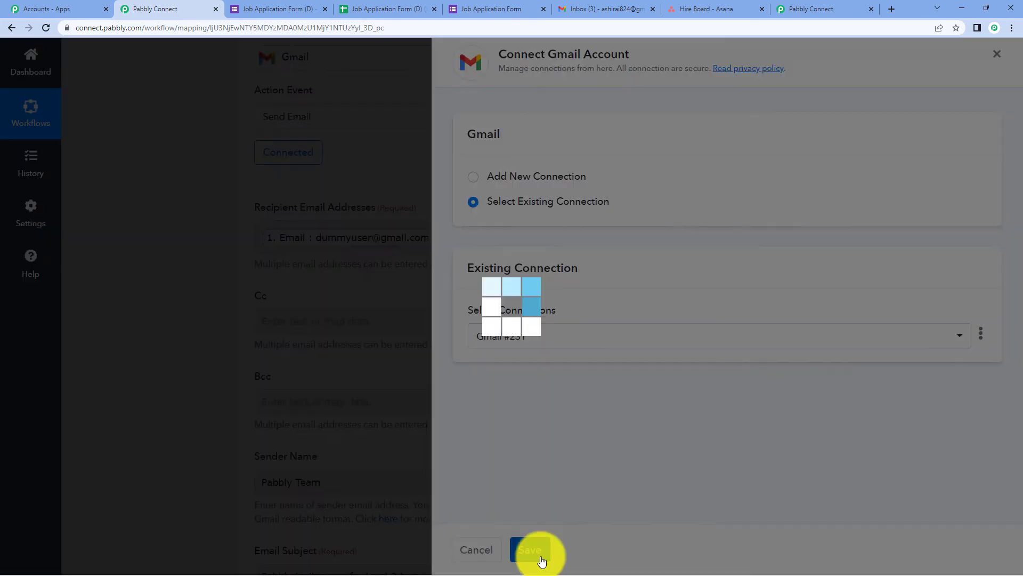
# Save the Gmail step with a test send, then collapse its card.
pyautogui.scroll(-1, 484, 244)
pyautogui.scroll(-10, 482, 245)
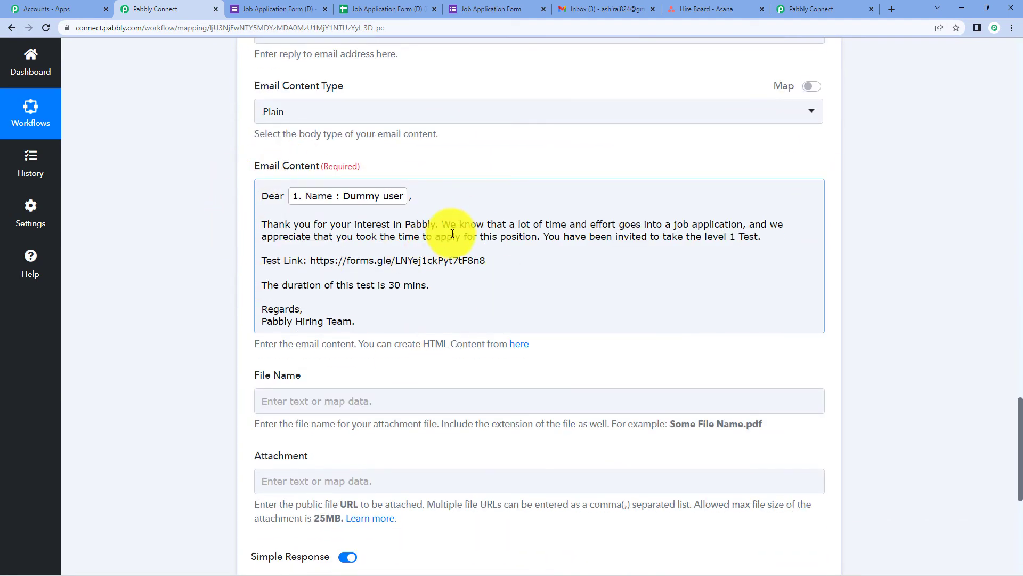
pyautogui.scroll(-2, 352, 299)
pyautogui.click(339, 489)
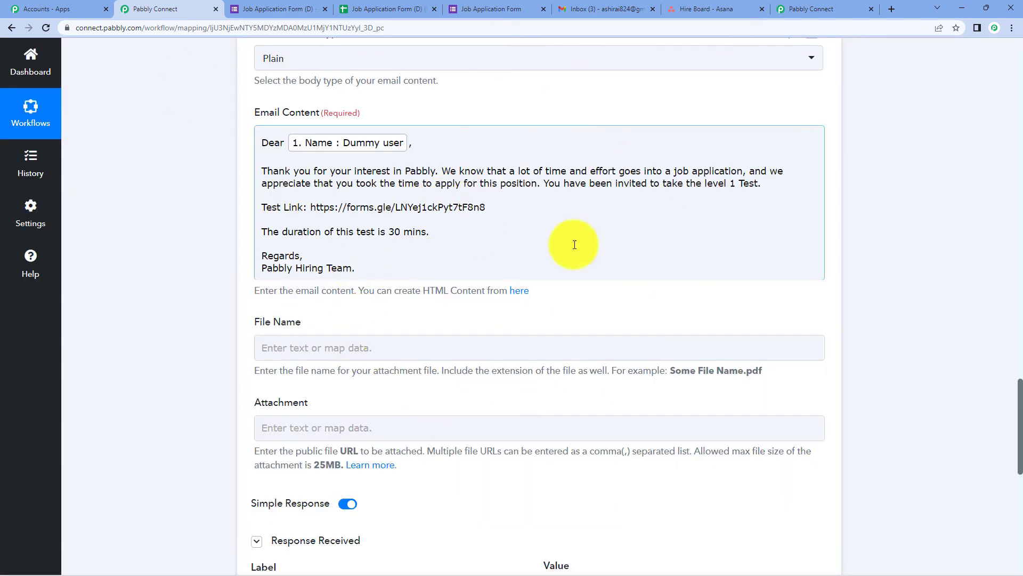
pyautogui.scroll(12, 643, 280)
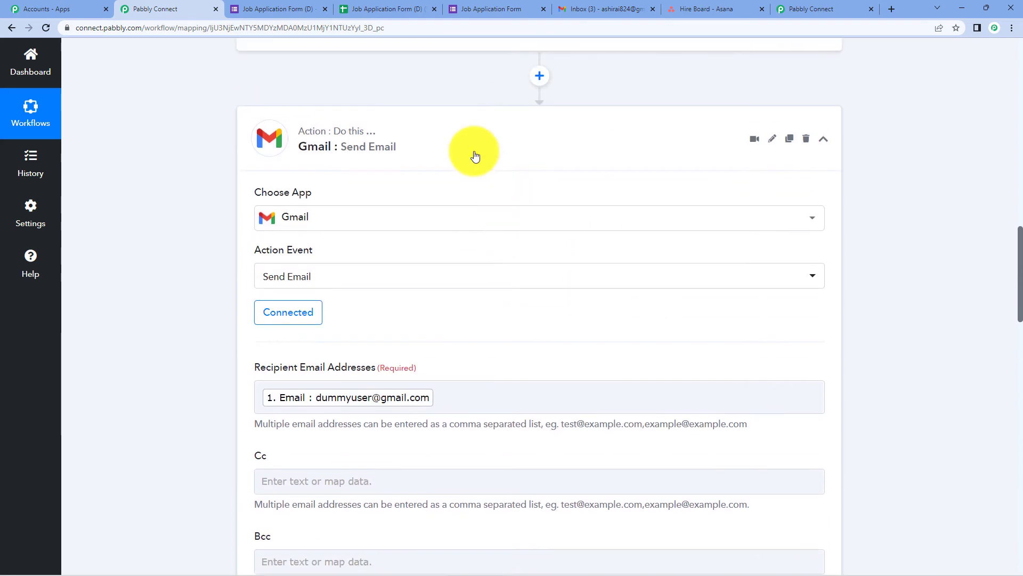
pyautogui.click(472, 155)
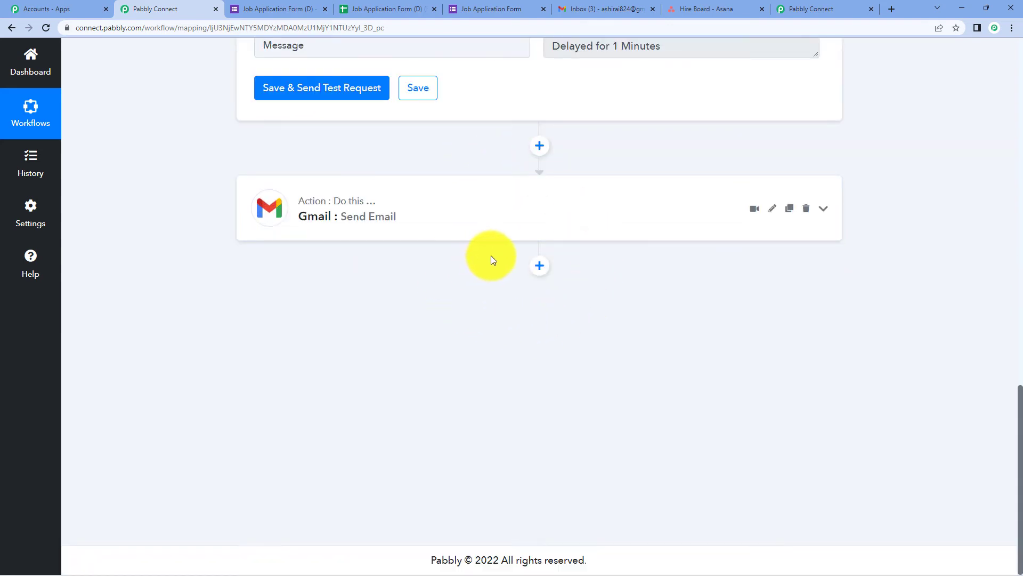
# Add an Asana step after Gmail with the Create a Task event.
pyautogui.click(540, 266)
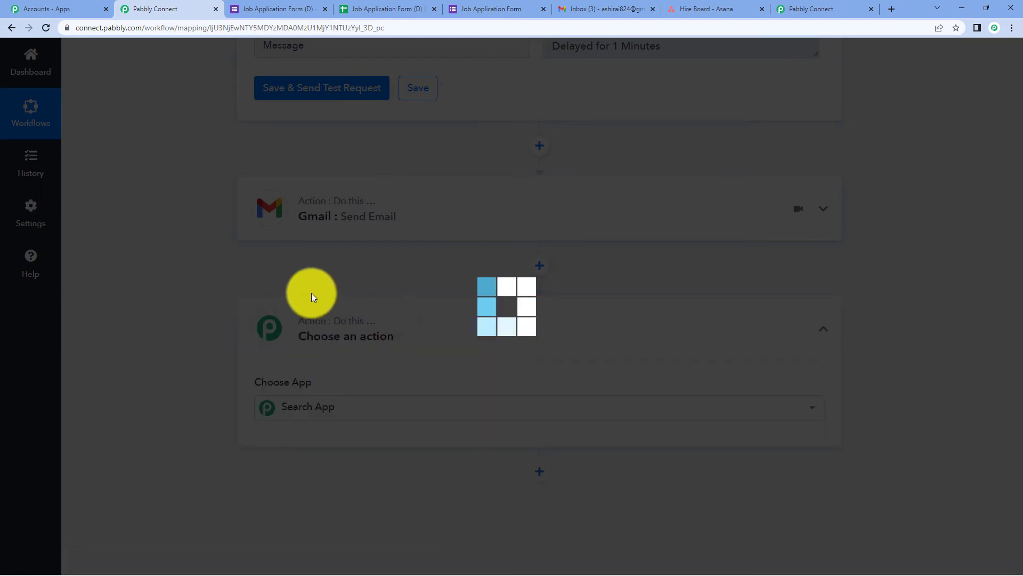
pyautogui.scroll(-4, 379, 223)
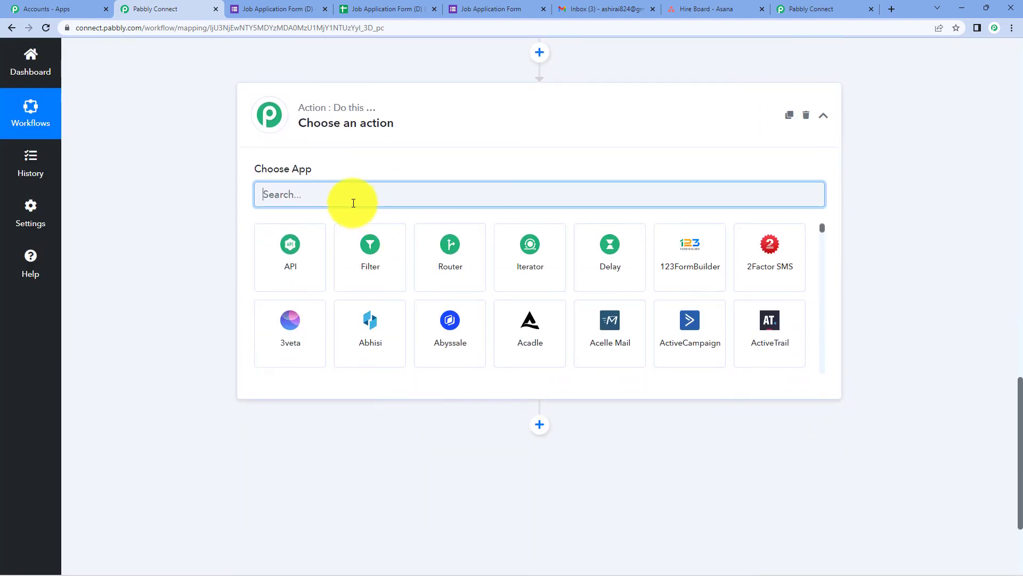
pyautogui.write('asan')
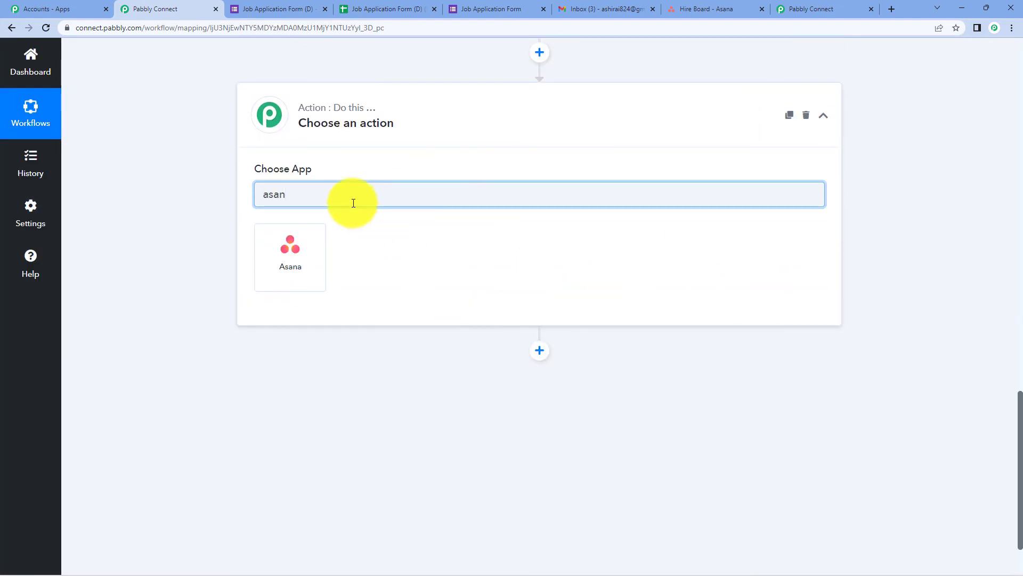
pyautogui.click(308, 236)
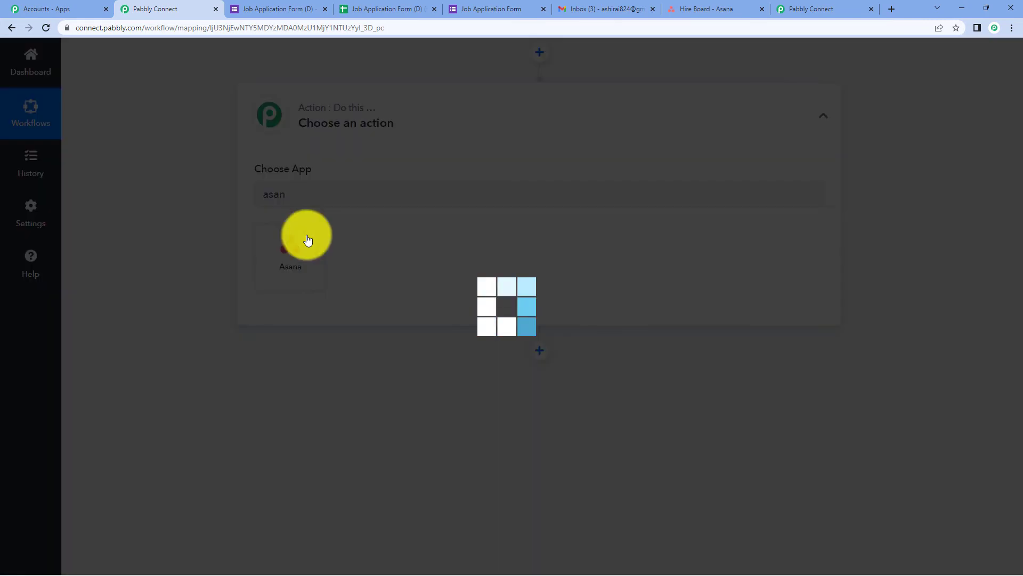
pyautogui.click(359, 365)
pyautogui.click(288, 176)
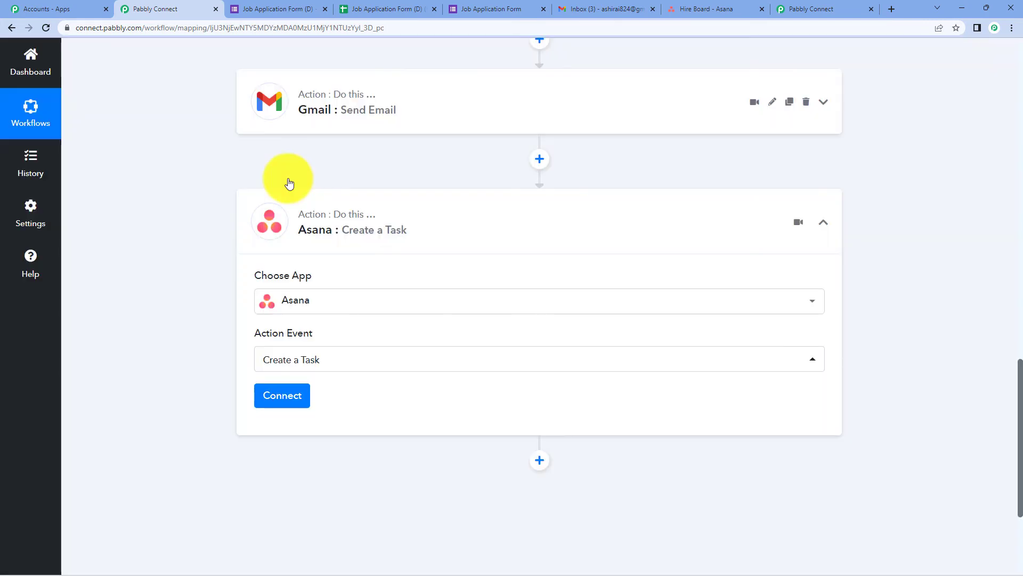
# Authorize a new Asana connection for the step, checking the Hire Board project in Asana.
pyautogui.click(302, 395)
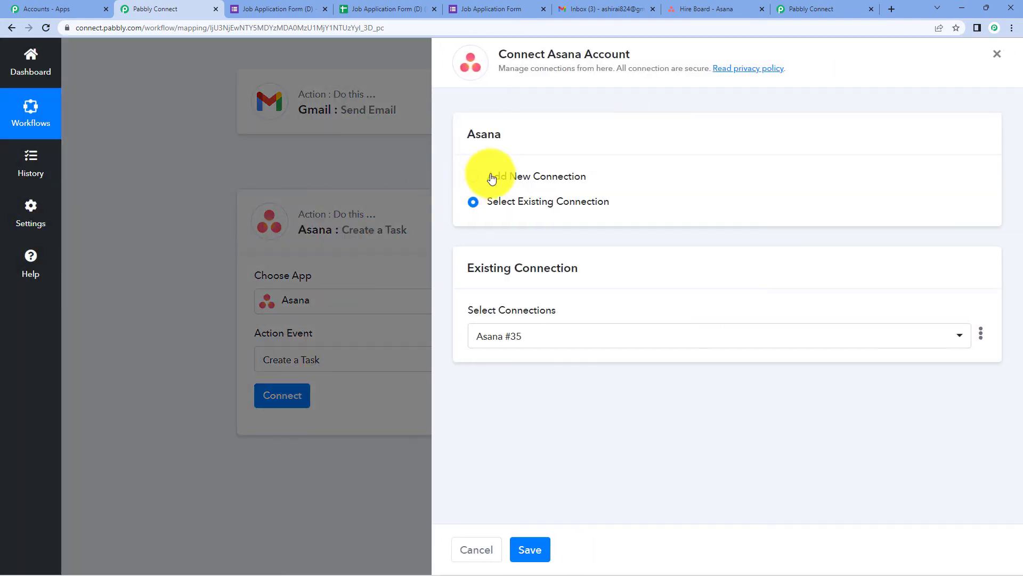
pyautogui.click(491, 179)
pyautogui.click(507, 318)
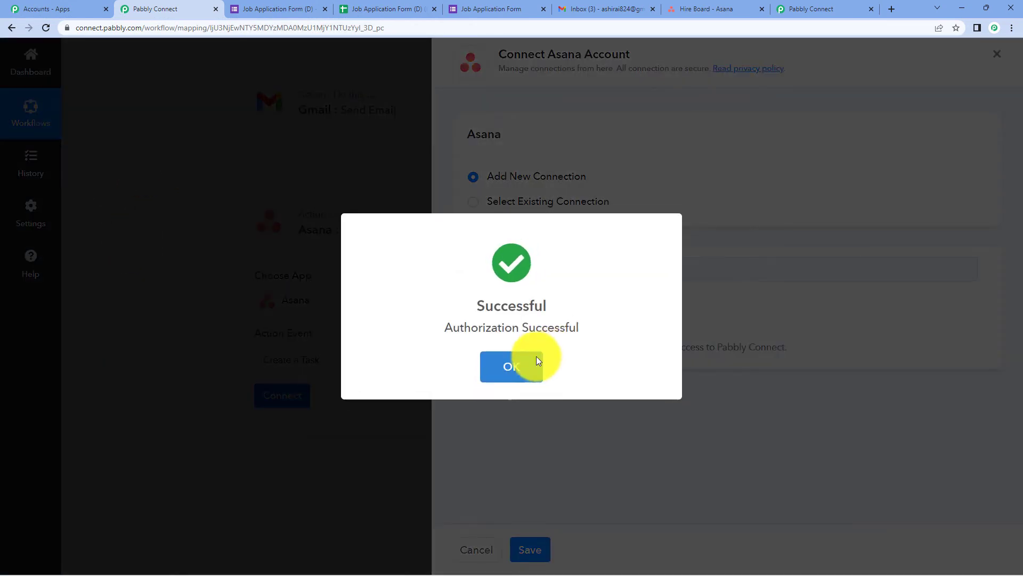
pyautogui.click(536, 360)
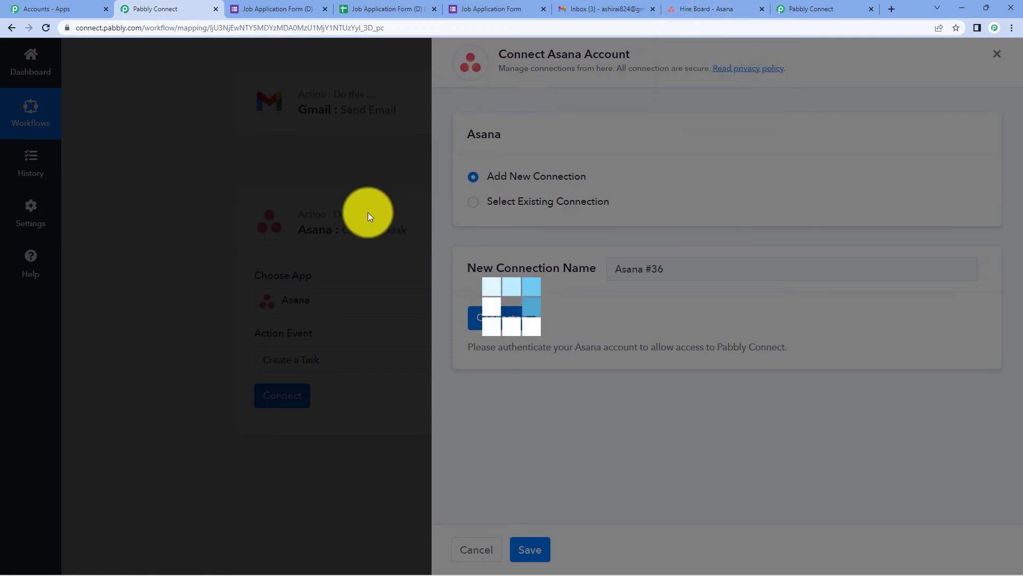
pyautogui.click(696, 7)
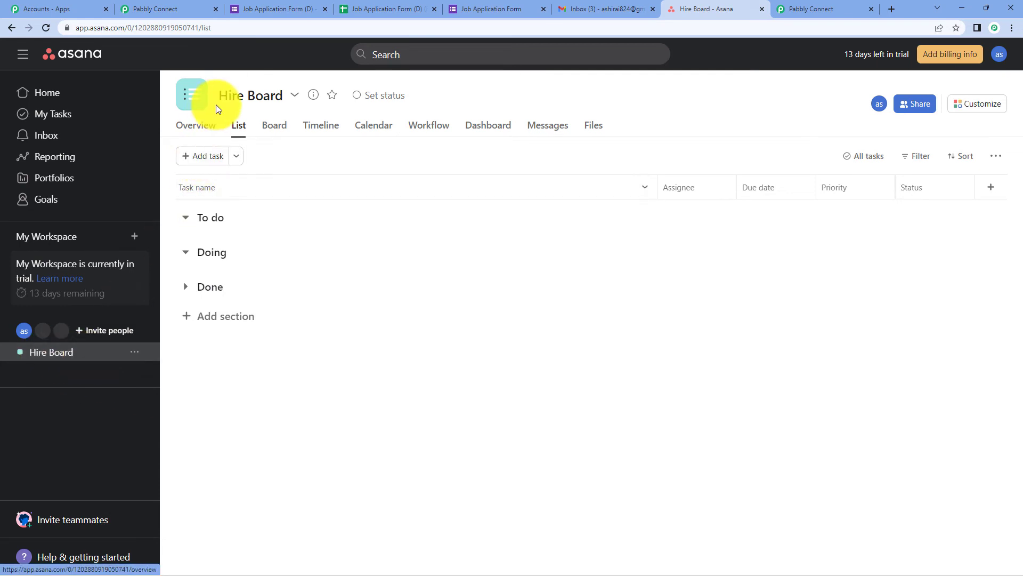
pyautogui.hotkey('ctrl', '2')
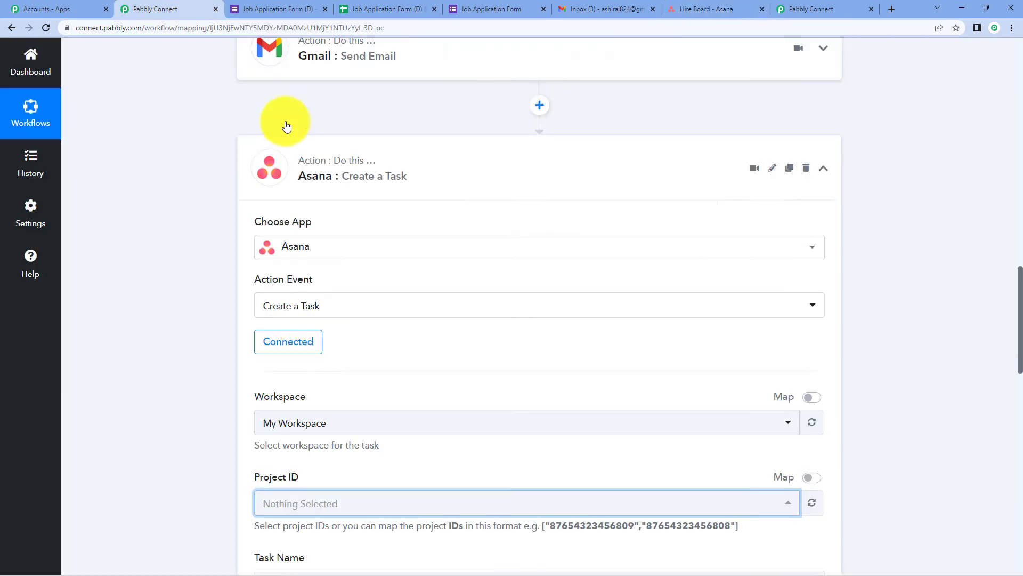
# Set the Asana workspace to My Workspace and the project to Hire Board.
pyautogui.scroll(-2, 286, 126)
pyautogui.click(374, 319)
pyautogui.click(297, 373)
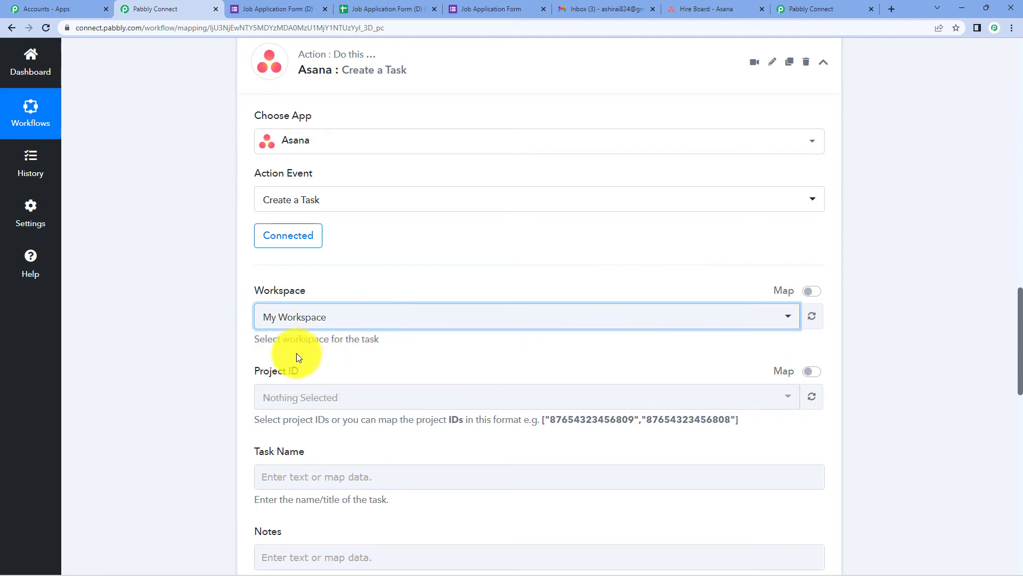
pyautogui.scroll(-1, 429, 200)
pyautogui.scroll(-3, 270, 178)
pyautogui.scroll(2, 238, 265)
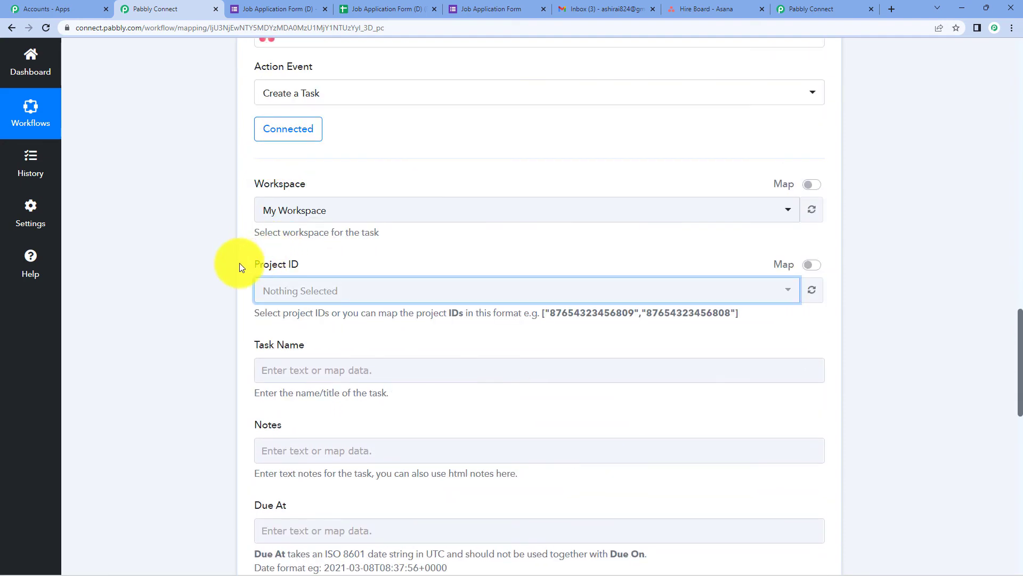
pyautogui.click(336, 293)
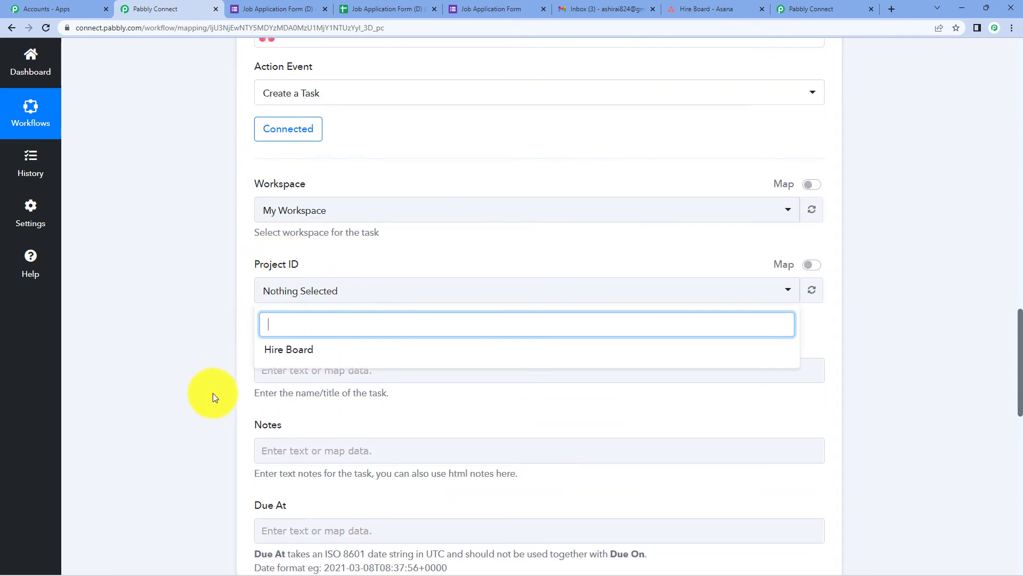
pyautogui.click(288, 352)
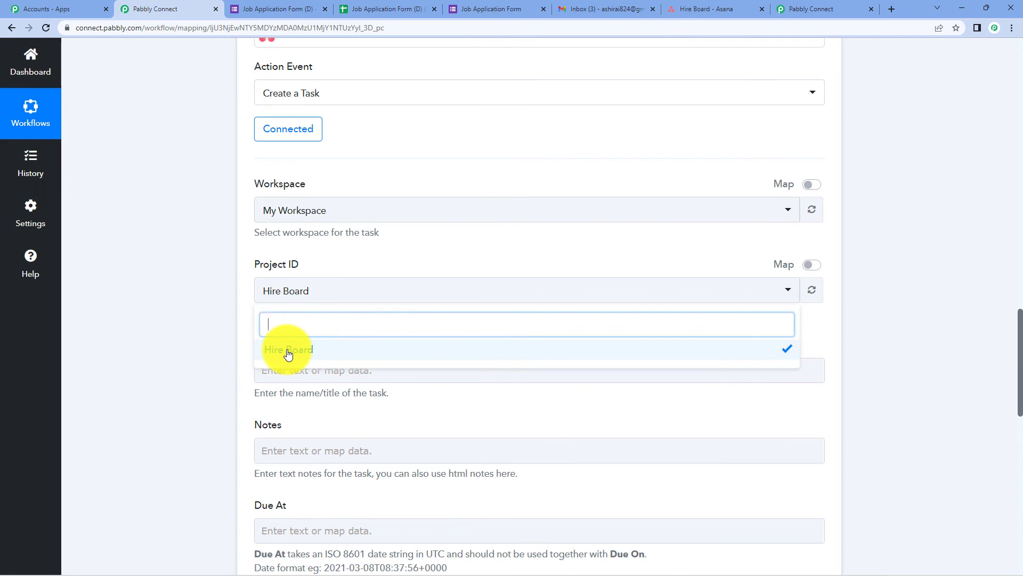
pyautogui.click(693, 9)
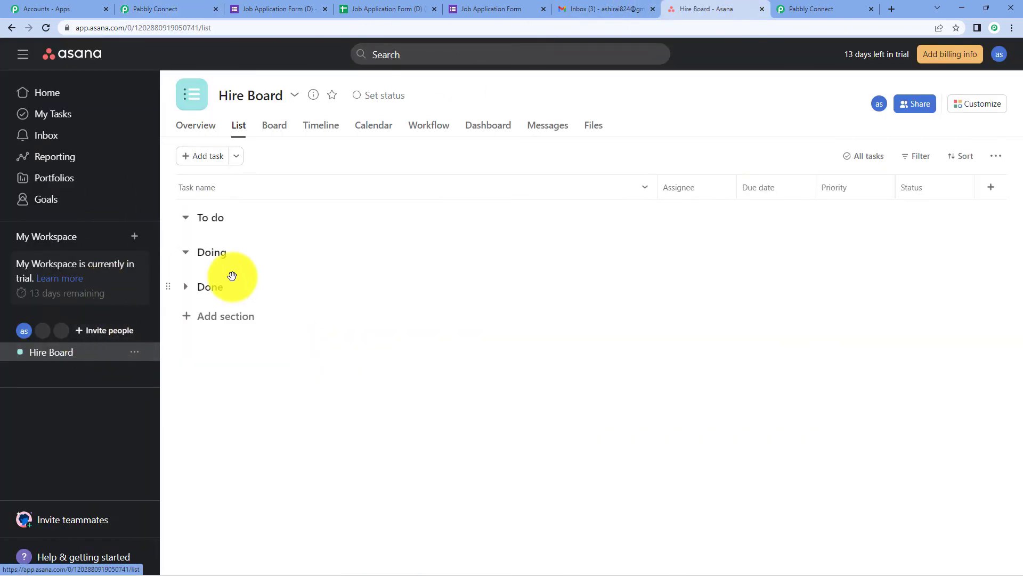
pyautogui.click(168, 9)
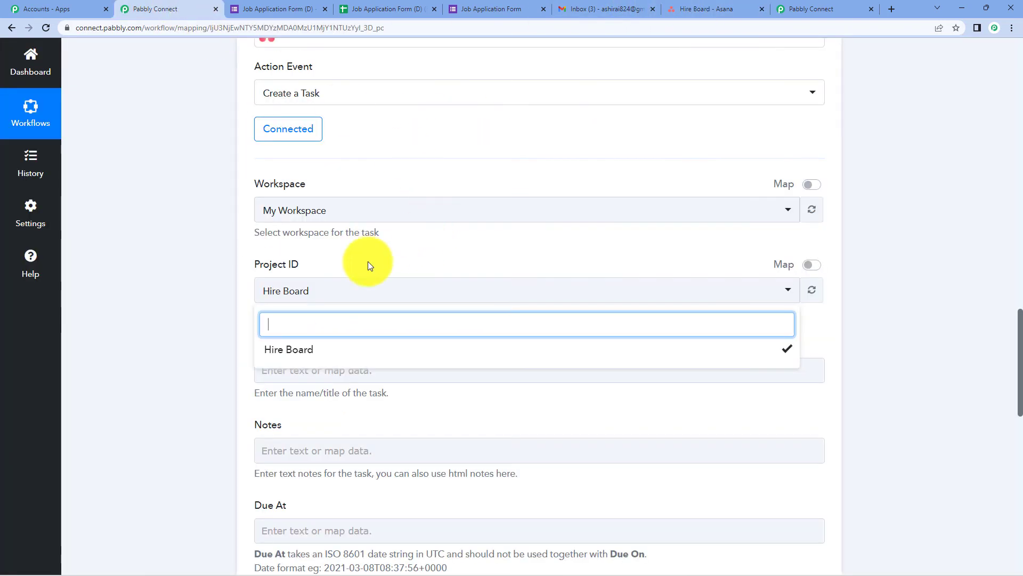
pyautogui.click(325, 352)
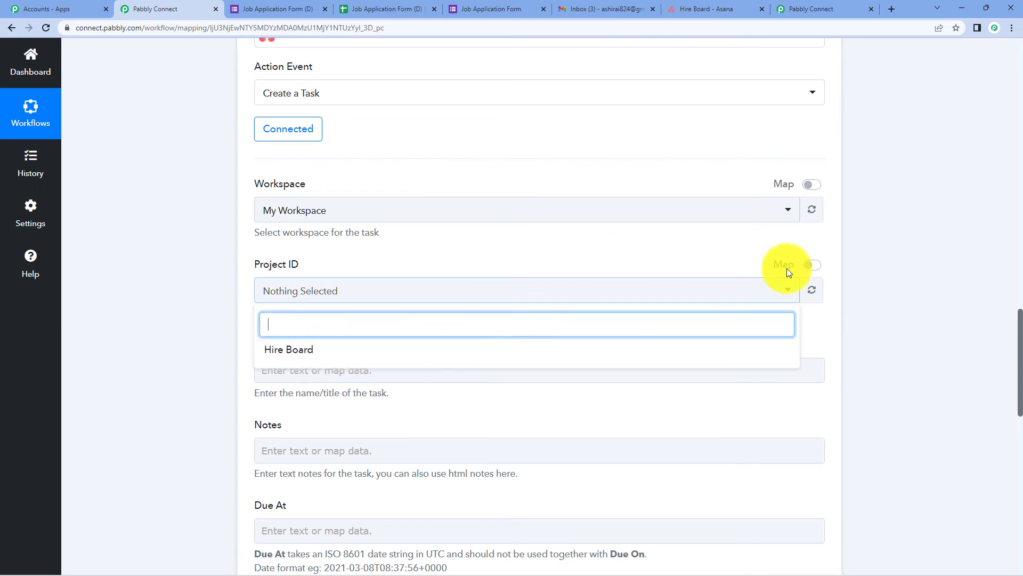
pyautogui.click(491, 350)
pyautogui.click(897, 212)
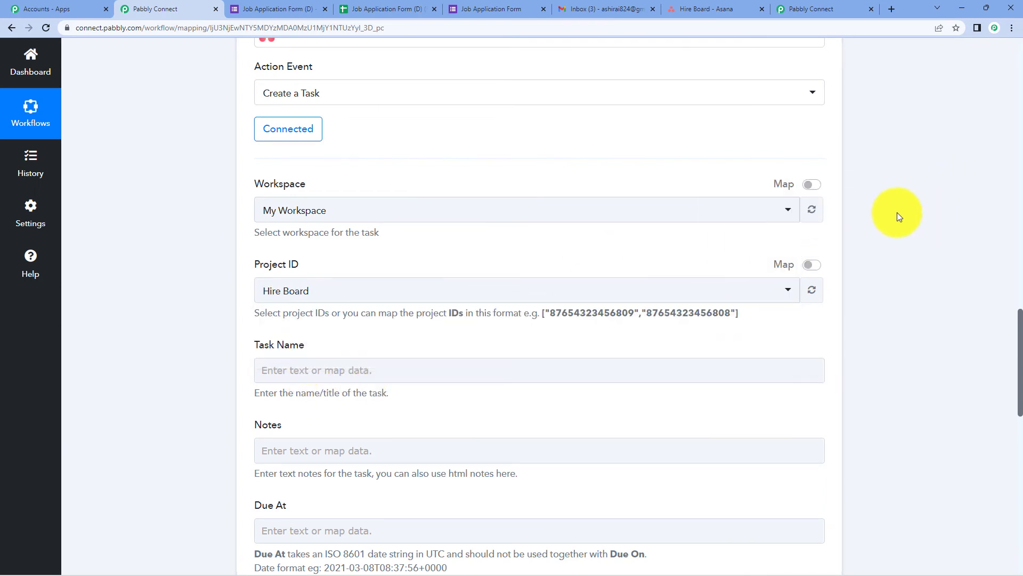
# Map the Google Forms SpreadsheetName field into the Task Name.
pyautogui.scroll(-2, 897, 212)
pyautogui.click(311, 266)
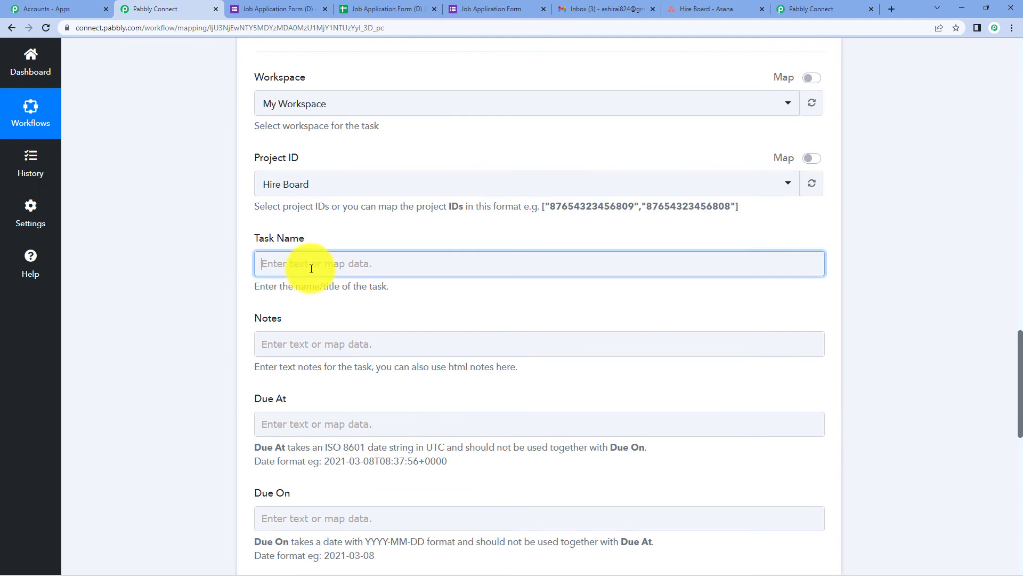
pyautogui.click(439, 359)
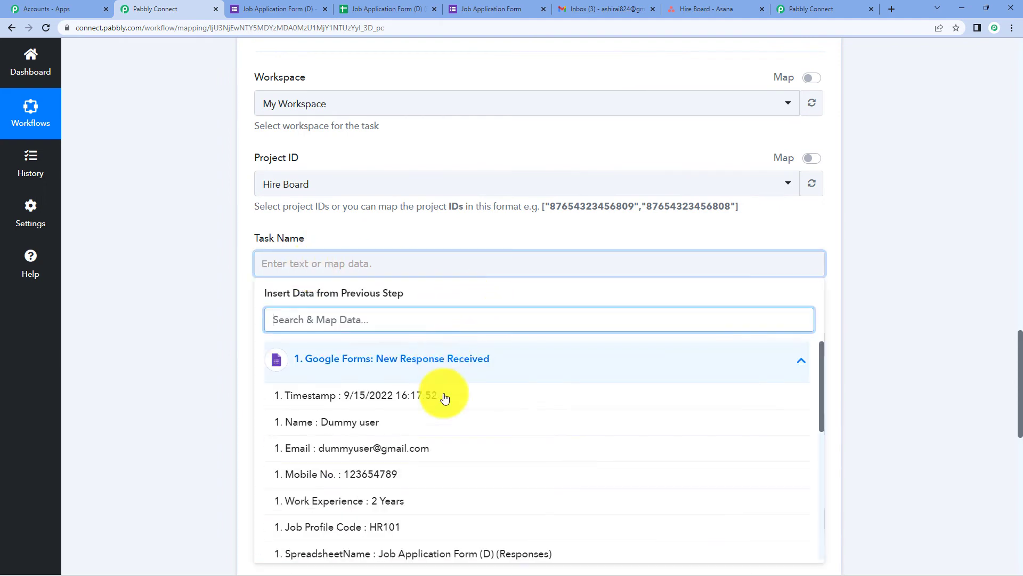
pyautogui.scroll(-2, 445, 411)
pyautogui.click(463, 451)
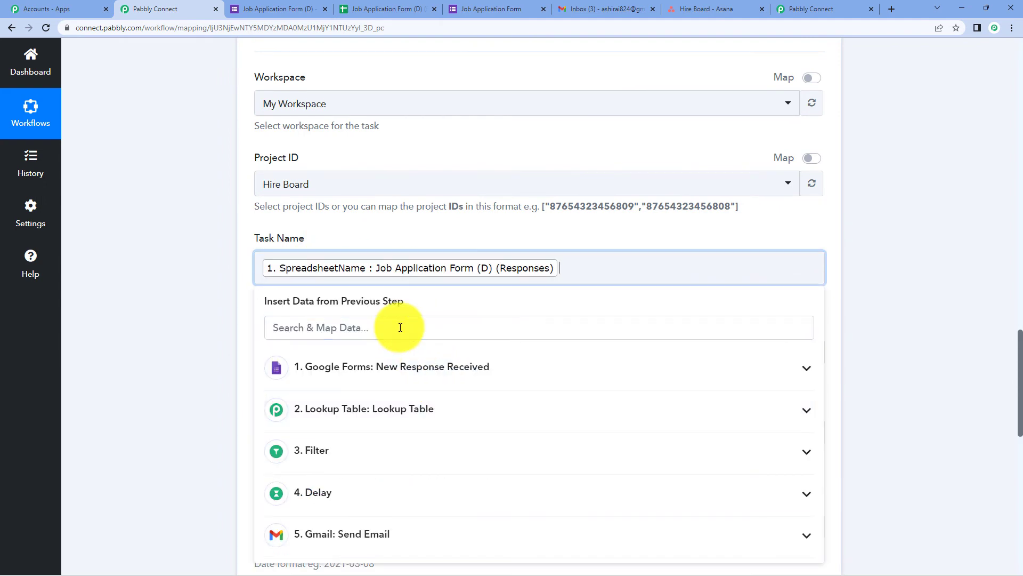
pyautogui.click(899, 215)
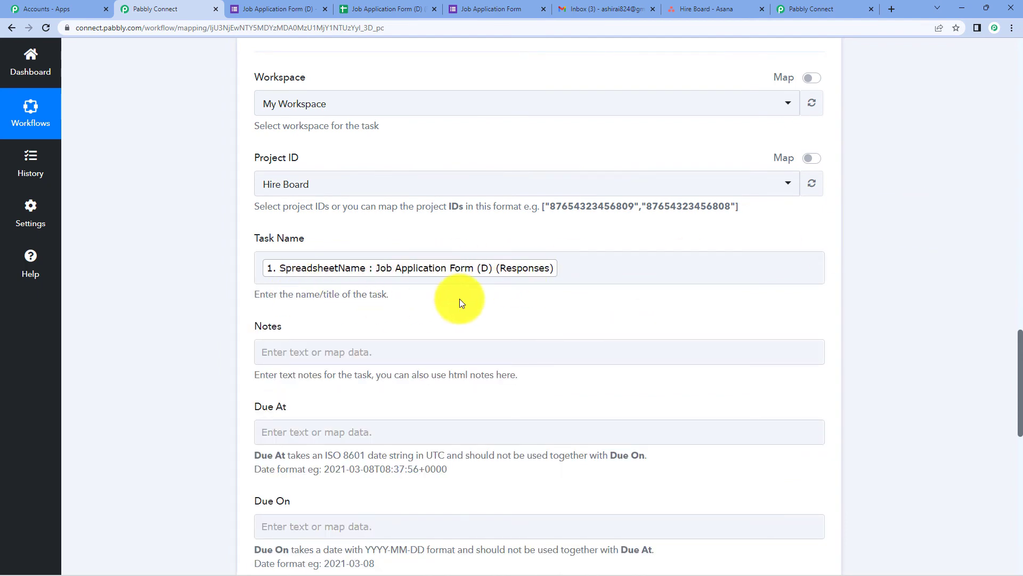
# Change the task's assignee to a different user.
pyautogui.scroll(-7, 460, 302)
pyautogui.click(374, 254)
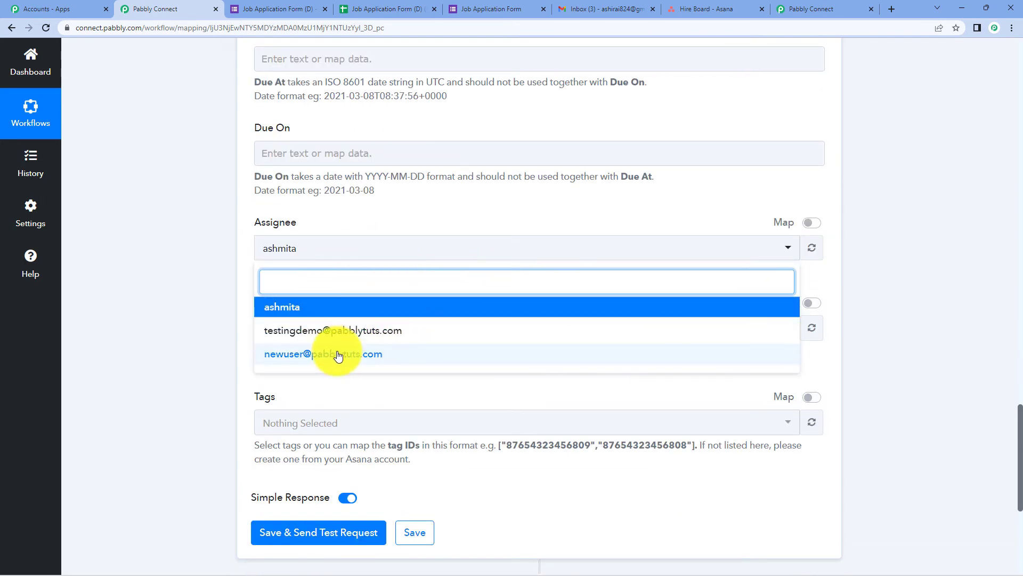
pyautogui.click(342, 331)
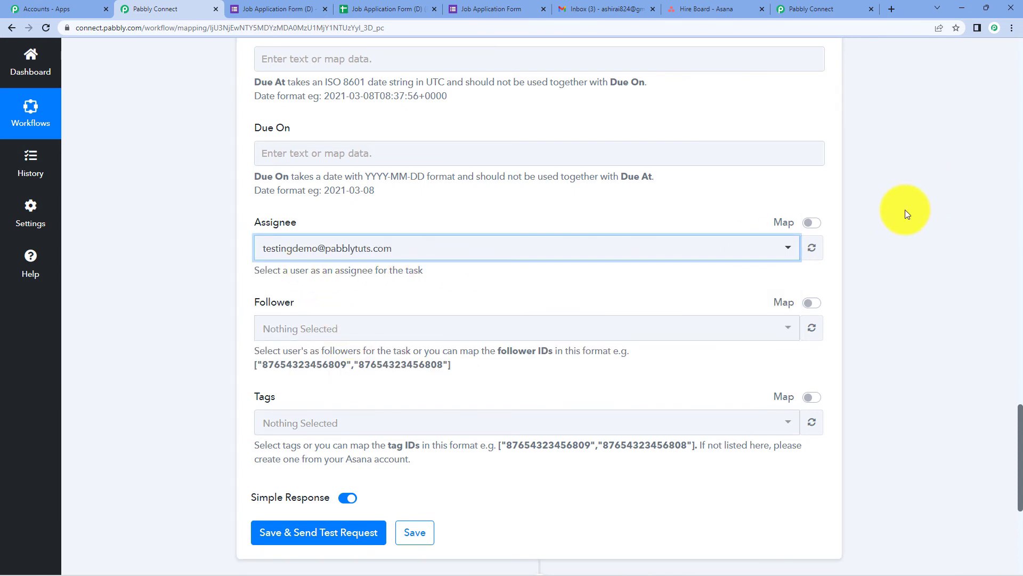
pyautogui.scroll(5, 904, 210)
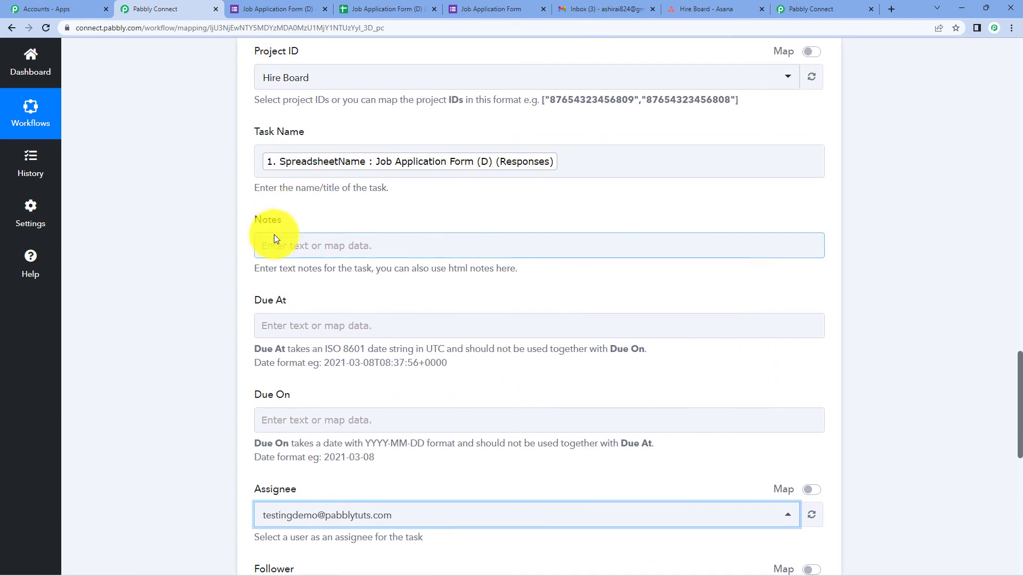
# Map the applicant's Name and Email form values into the task Notes.
pyautogui.click(310, 242)
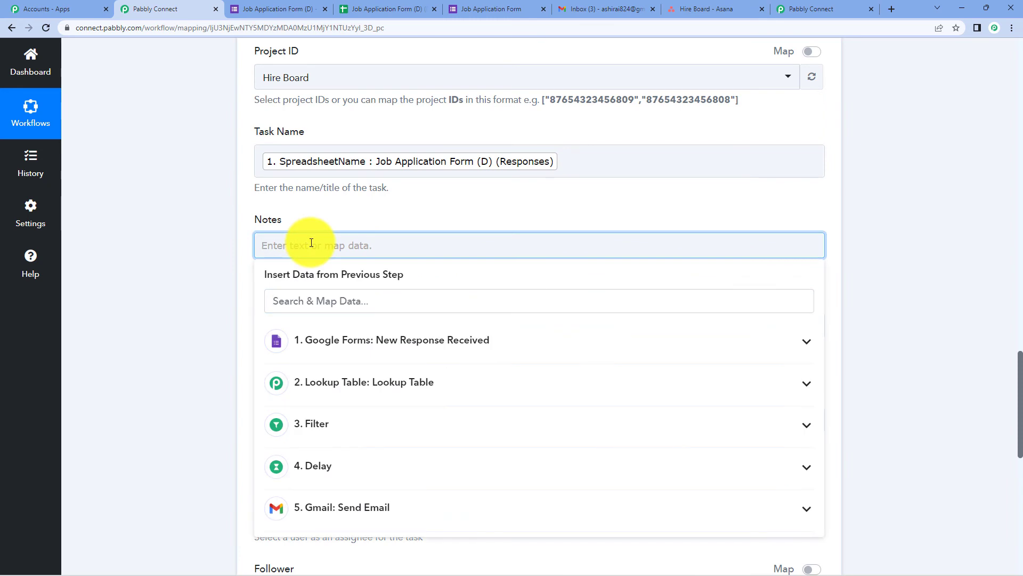
pyautogui.click(373, 353)
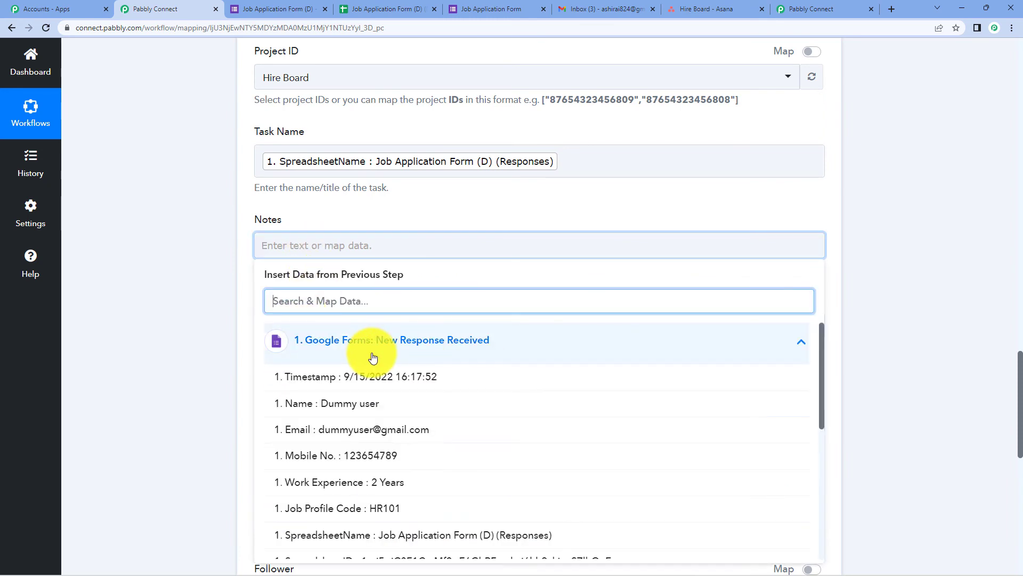
pyautogui.click(368, 405)
pyautogui.click(269, 255)
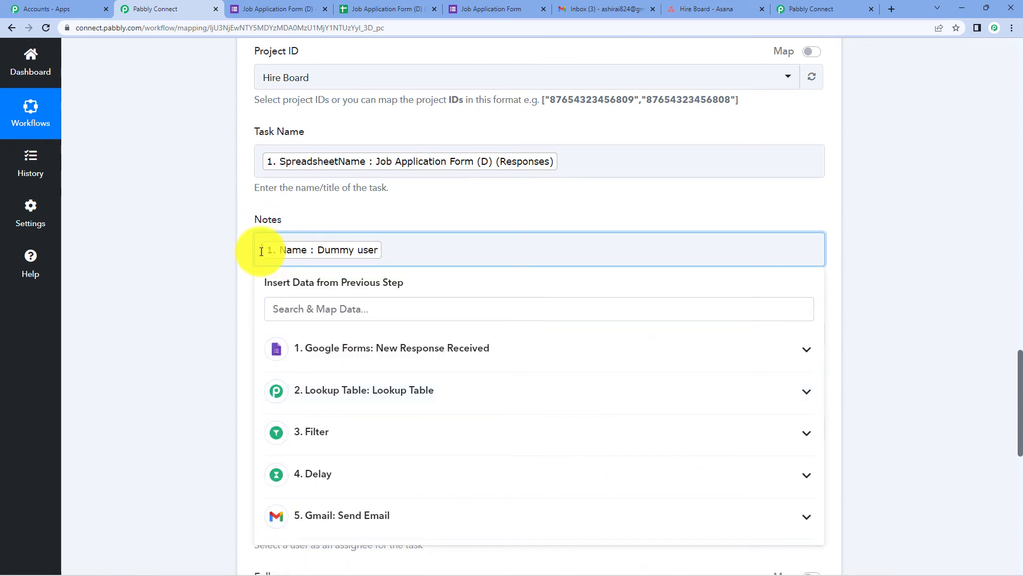
pyautogui.write('Name :')
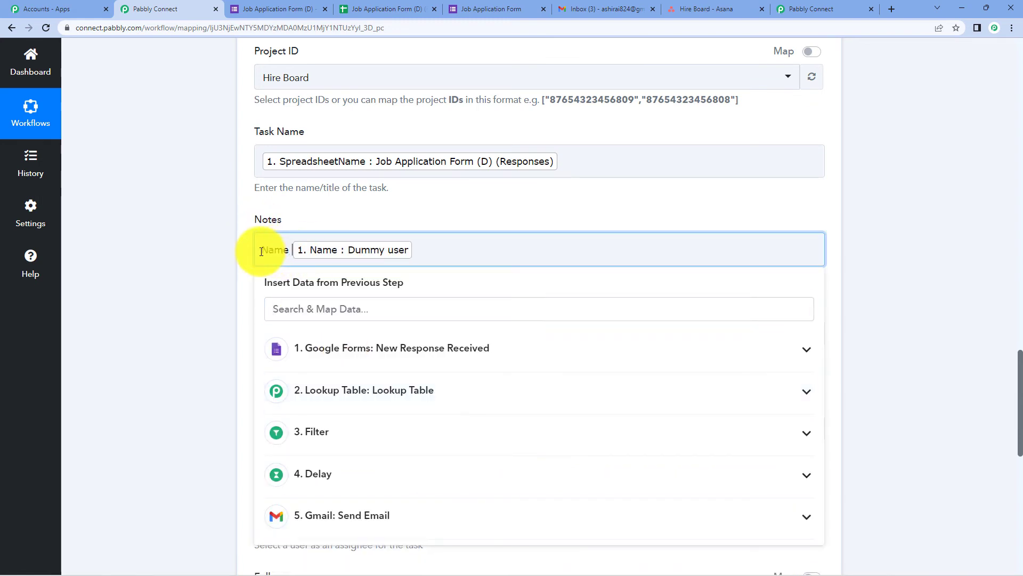
pyautogui.click(455, 352)
pyautogui.click(430, 435)
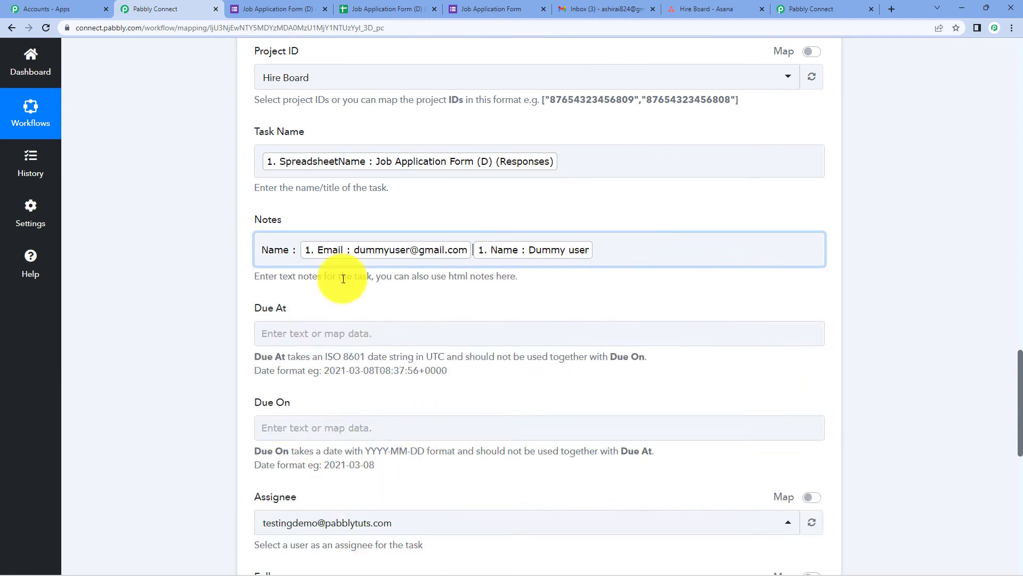
pyautogui.press('Return')
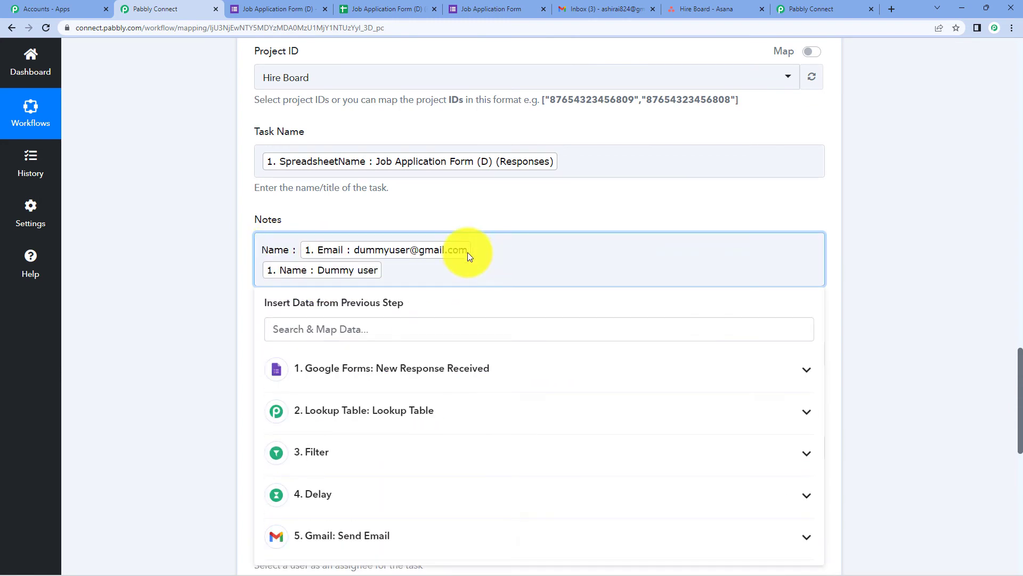
# Add an 'Email :' label and map Mobile No. values onto new lines in Notes.
pyautogui.write('E')
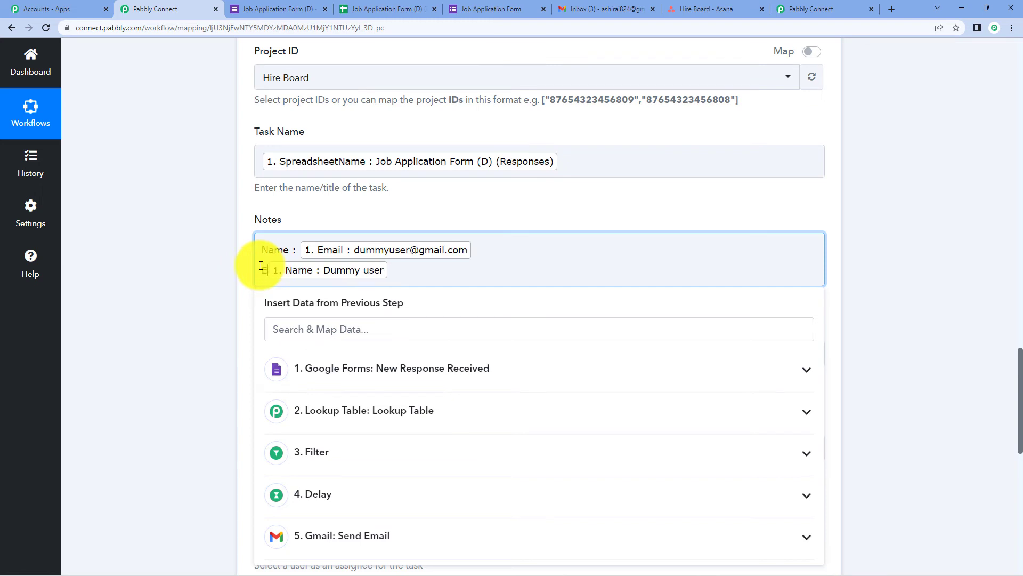
pyautogui.write('mail')
pyautogui.write(':')
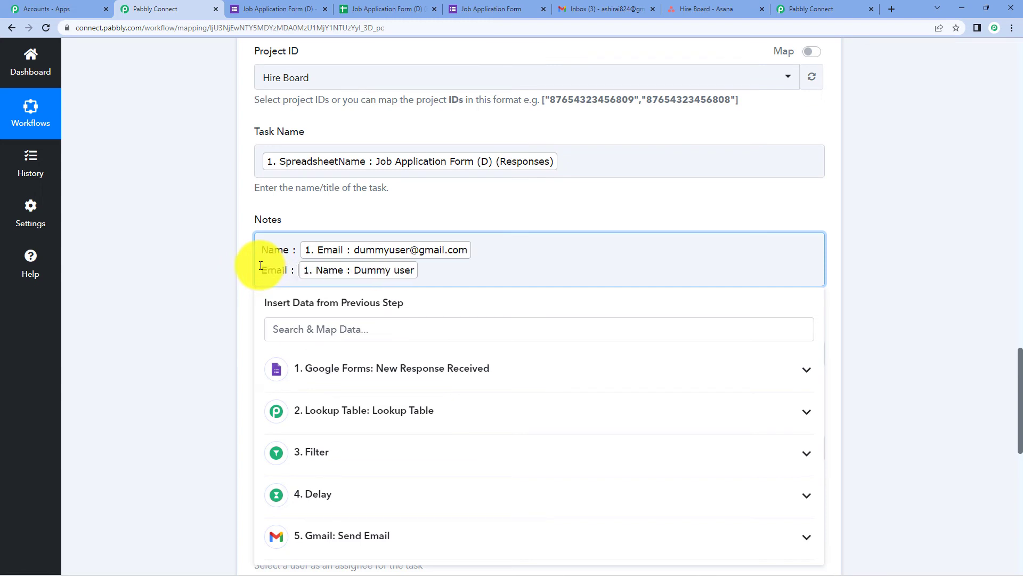
pyautogui.click(528, 374)
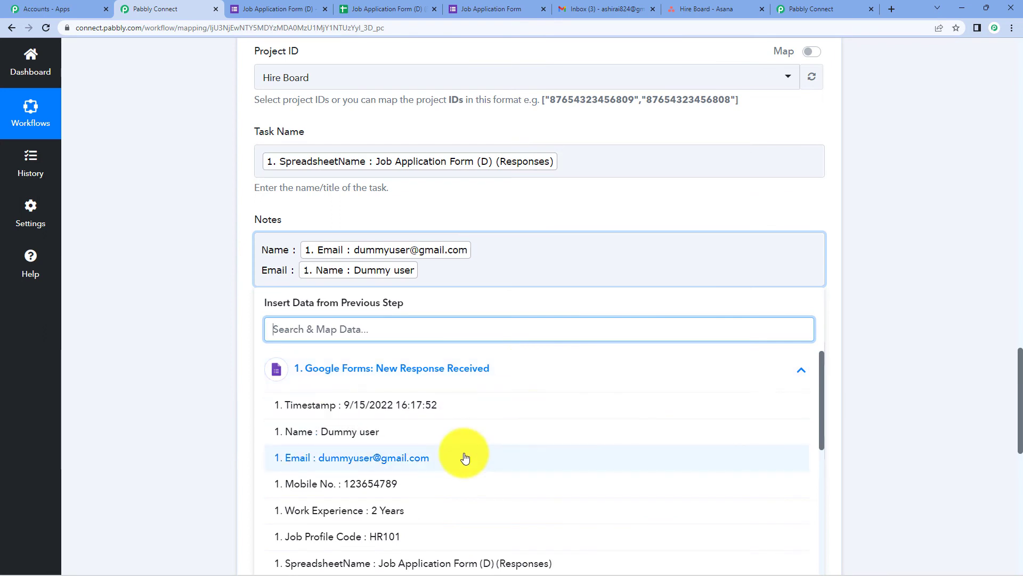
pyautogui.click(458, 482)
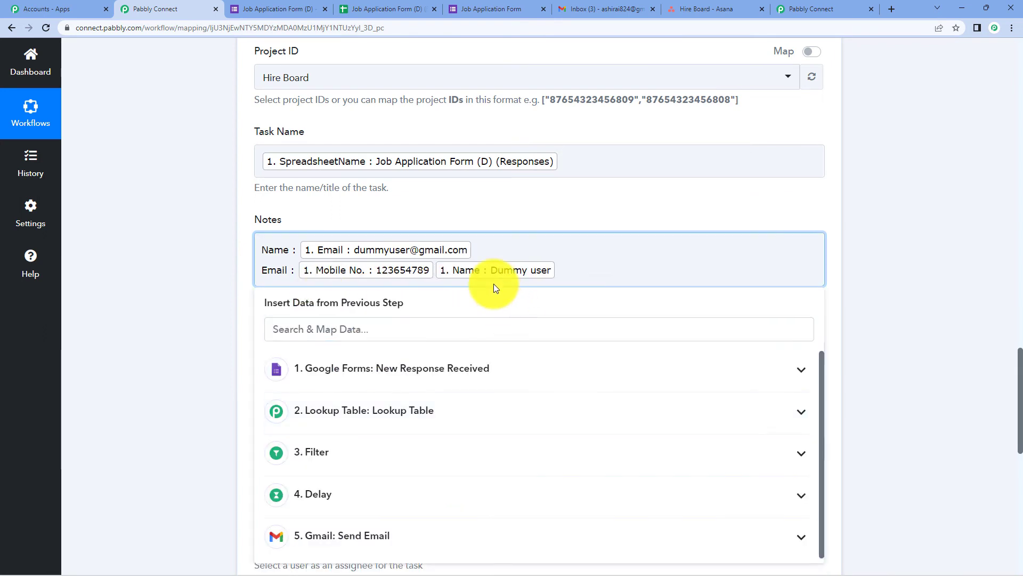
pyautogui.press('Return')
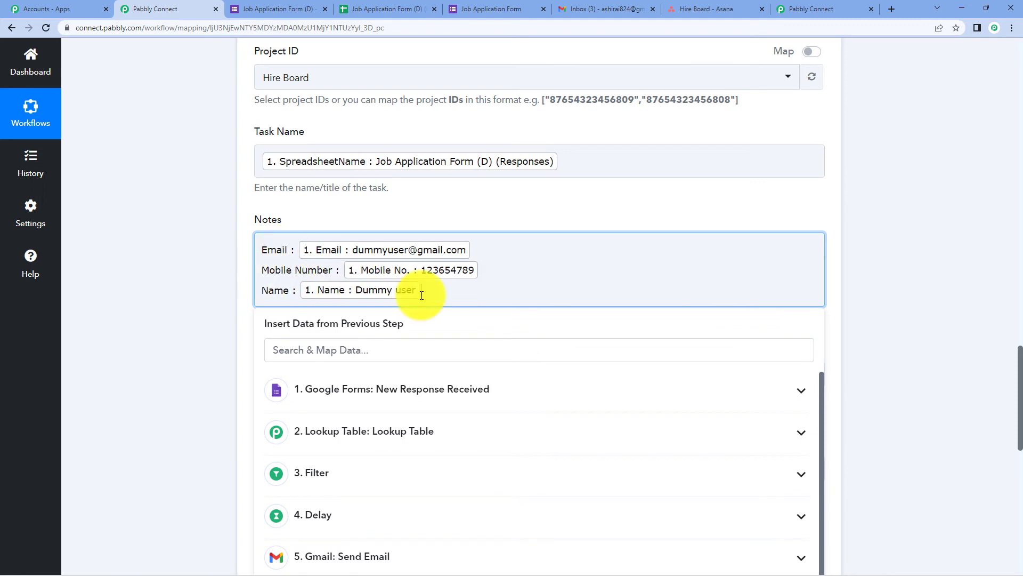
pyautogui.press('Return')
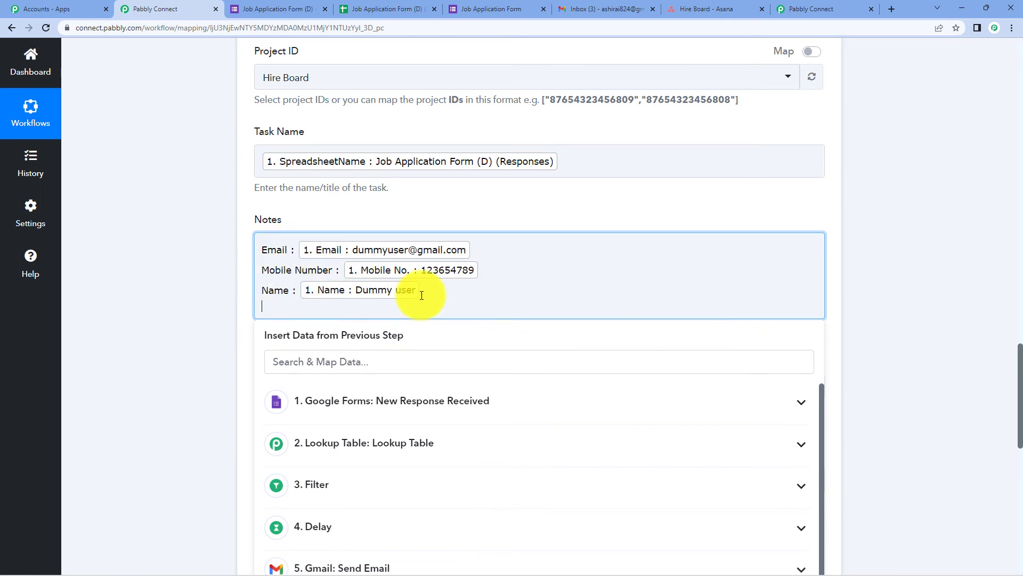
pyautogui.click(450, 400)
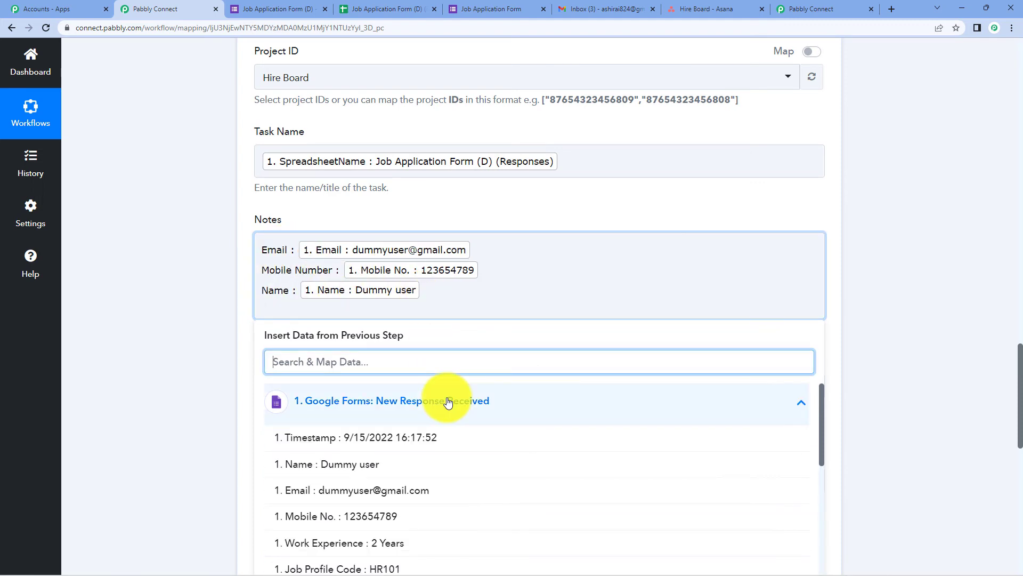
pyautogui.click(420, 515)
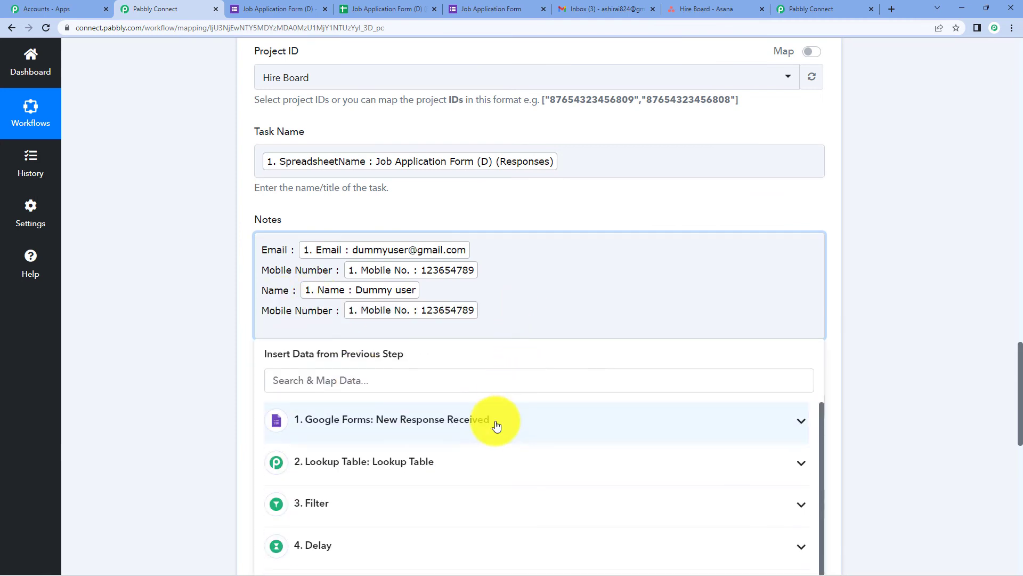
# Add 'Work experience :' with its mapped value and the labelled Lookup Table job profile value.
pyautogui.click(495, 421)
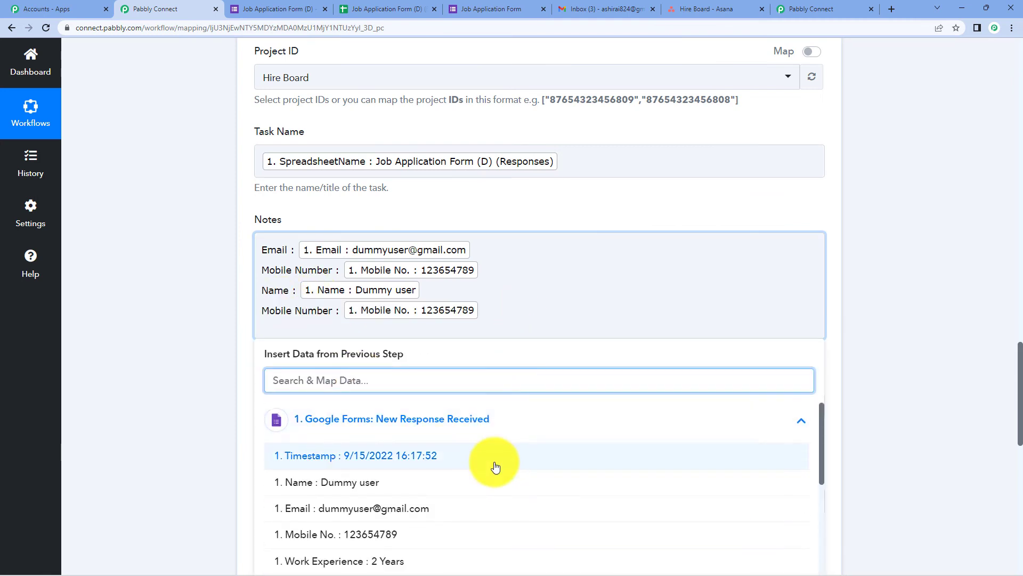
pyautogui.scroll(-2, 495, 467)
pyautogui.click(426, 451)
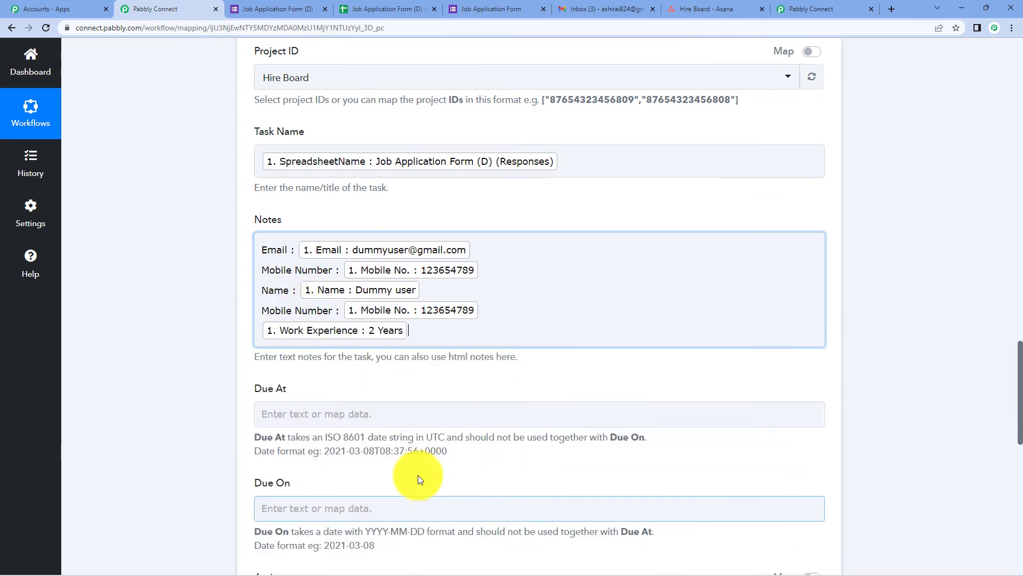
pyautogui.click(267, 338)
pyautogui.write('Work experience :')
pyautogui.click(506, 440)
pyautogui.scroll(-5, 528, 453)
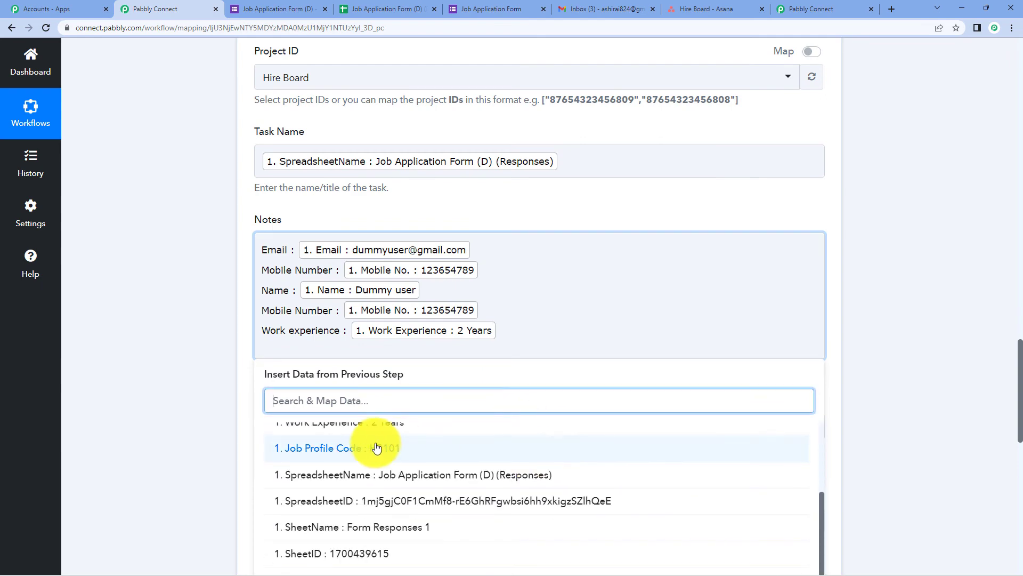
pyautogui.scroll(-4, 979, 342)
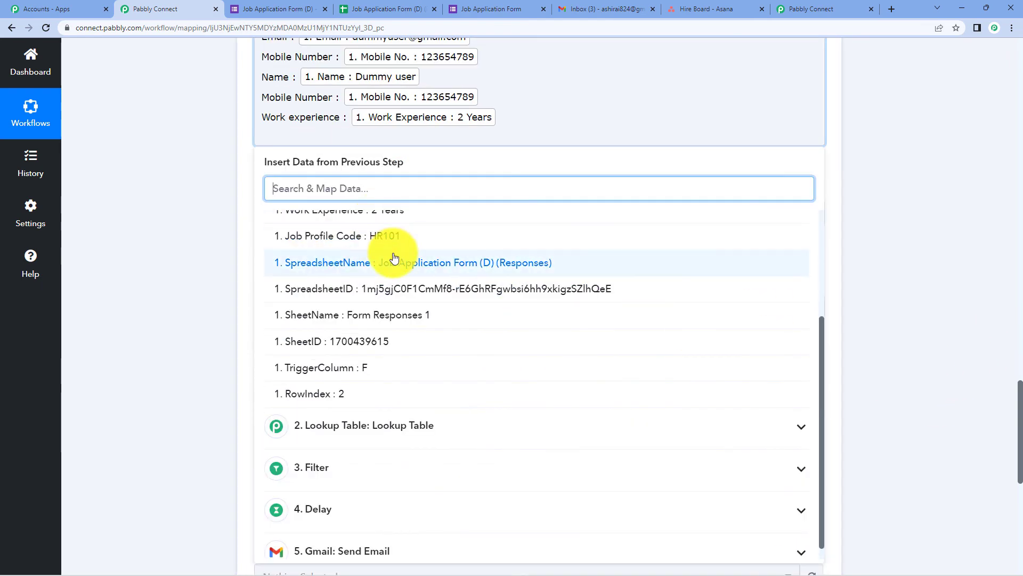
pyautogui.click(405, 435)
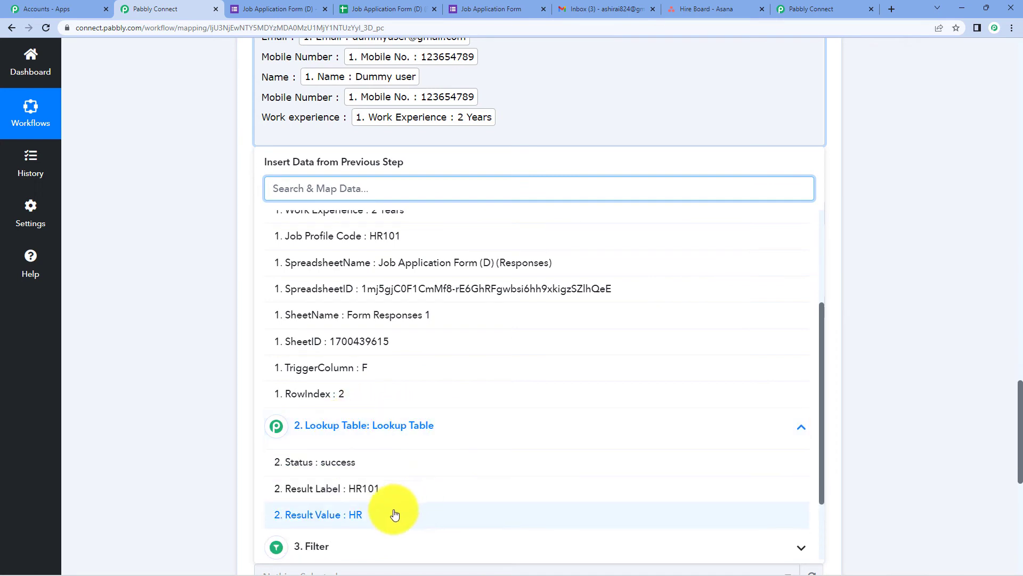
pyautogui.click(372, 517)
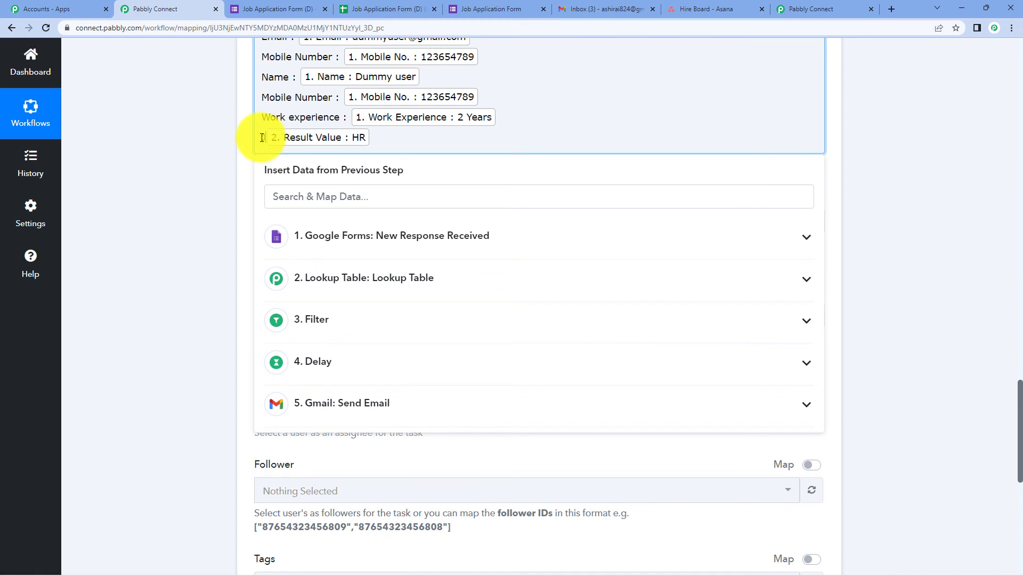
pyautogui.write('rofile :')
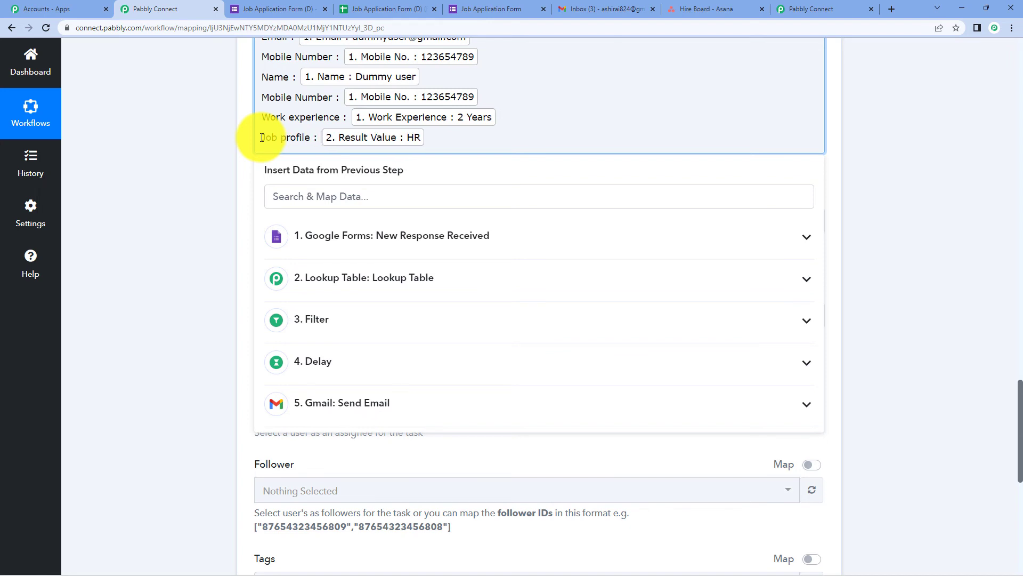
# Add the heading line 'Details of new candidate is as follows ;-' at the top of Notes.
pyautogui.scroll(3, 983, 178)
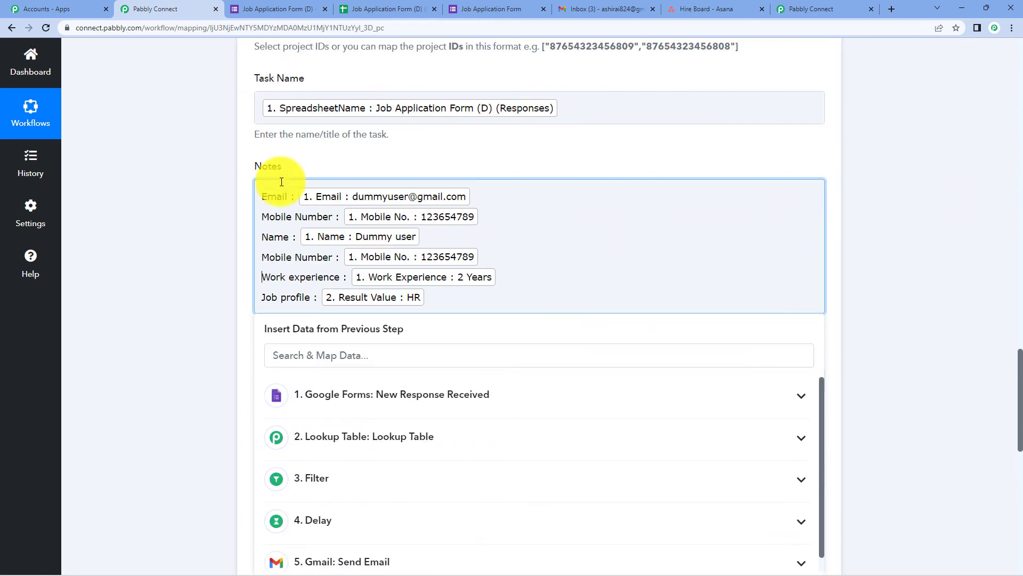
pyautogui.click(262, 196)
pyautogui.press('Return')
pyautogui.press('Return')
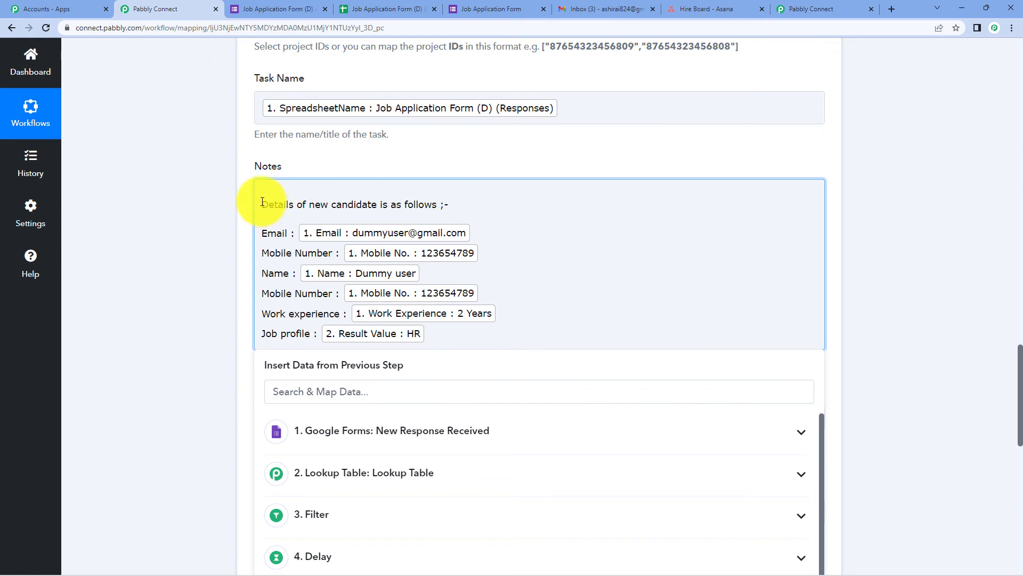
pyautogui.press('BackSpace')
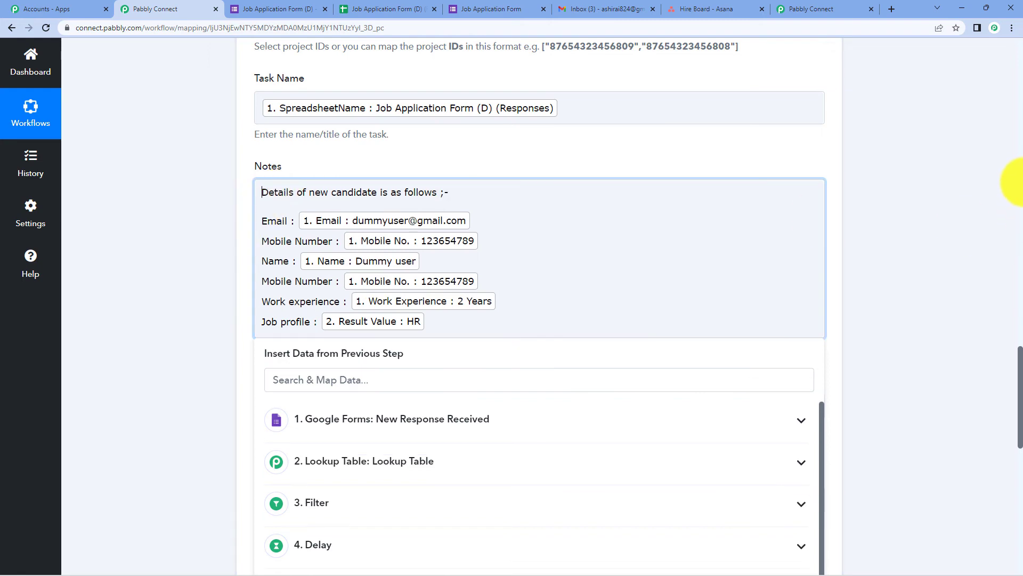
pyautogui.click(952, 239)
pyautogui.scroll(-3, 909, 239)
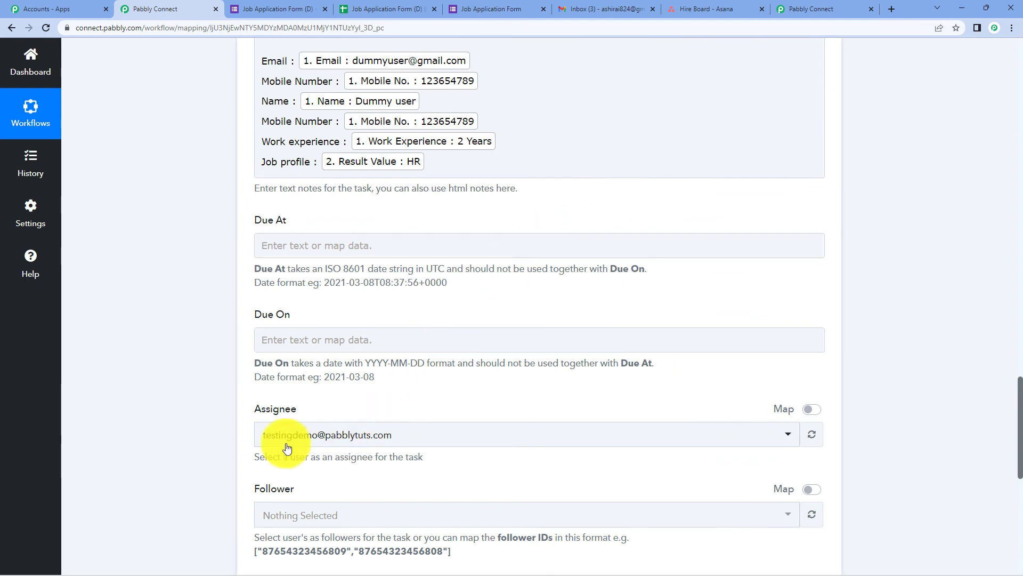
pyautogui.scroll(-6, 621, 269)
pyautogui.scroll(-3, 625, 271)
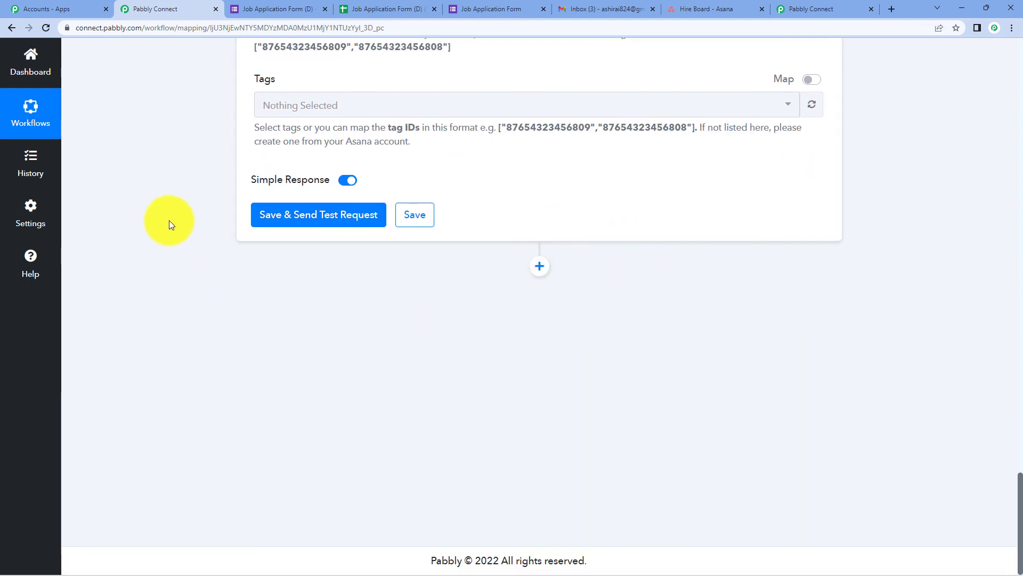
# Save and test the Asana step, then view the Hire Board project in Asana.
pyautogui.click(307, 220)
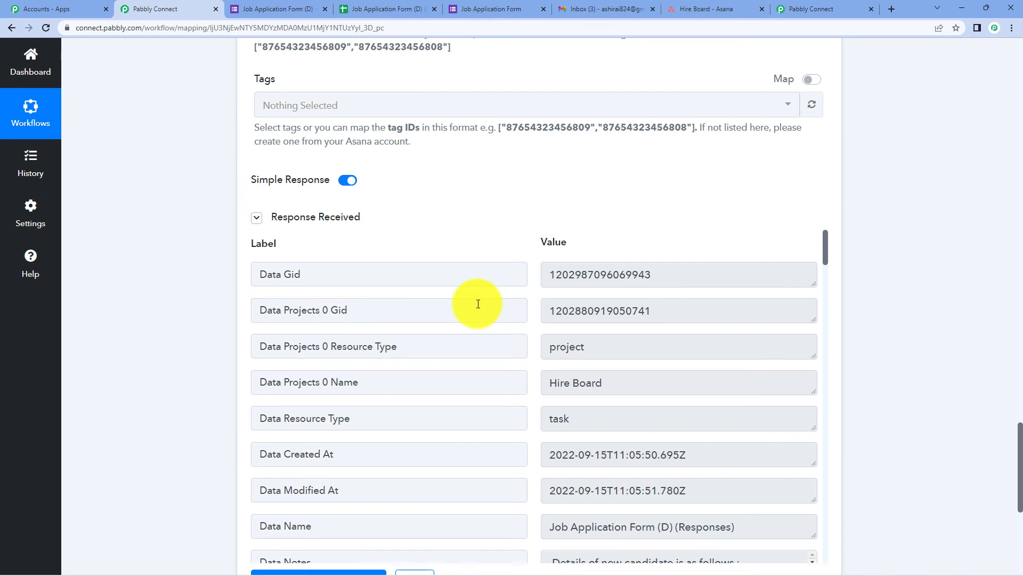
pyautogui.click(706, 9)
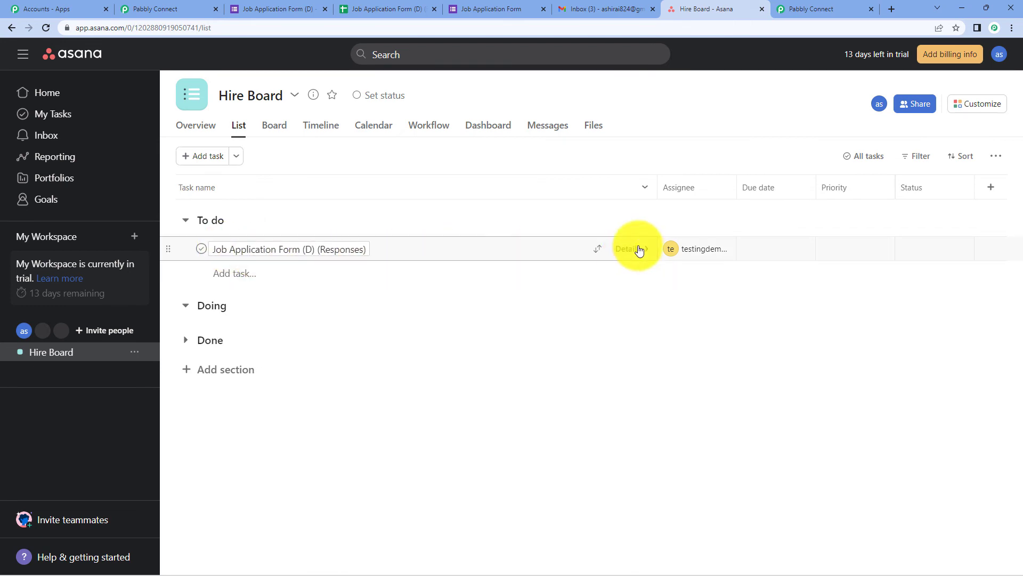
# Inspect the new 'Job Application Form (D) (Responses)' task and its assignee, then return to Pabbly Connect.
pyautogui.click(639, 249)
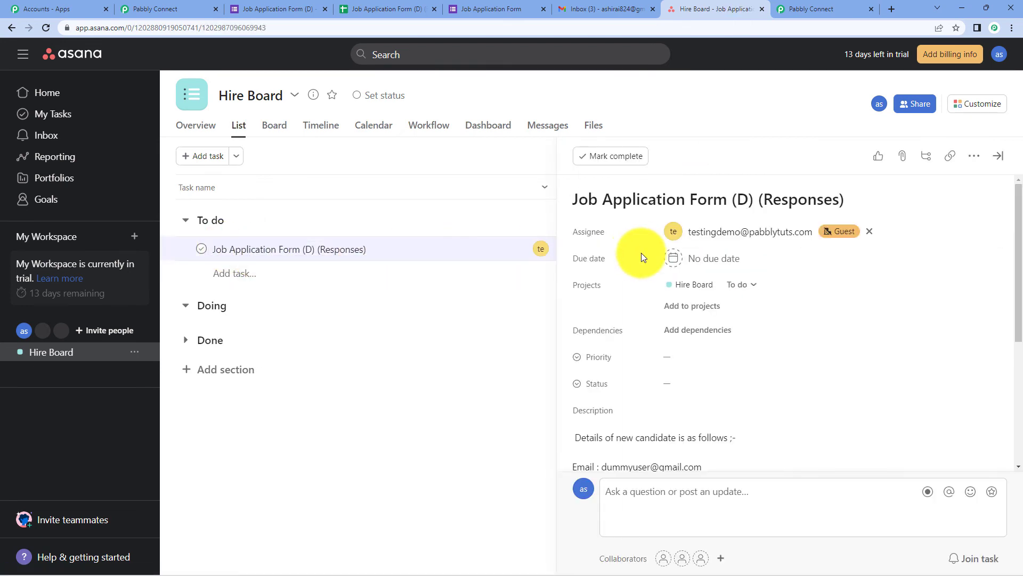
pyautogui.scroll(-5, 641, 257)
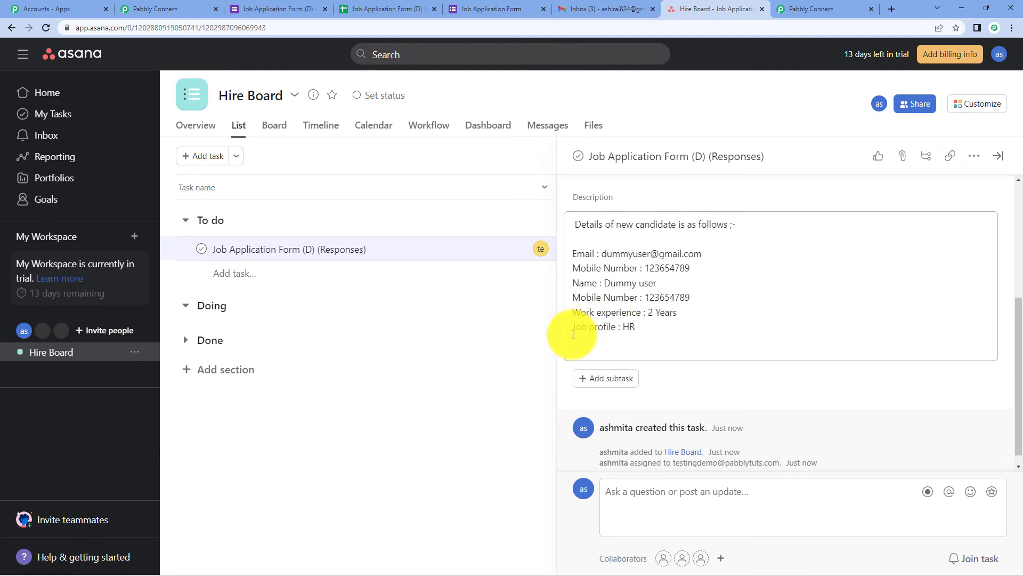
pyautogui.scroll(-1, 747, 324)
pyautogui.scroll(4, 747, 324)
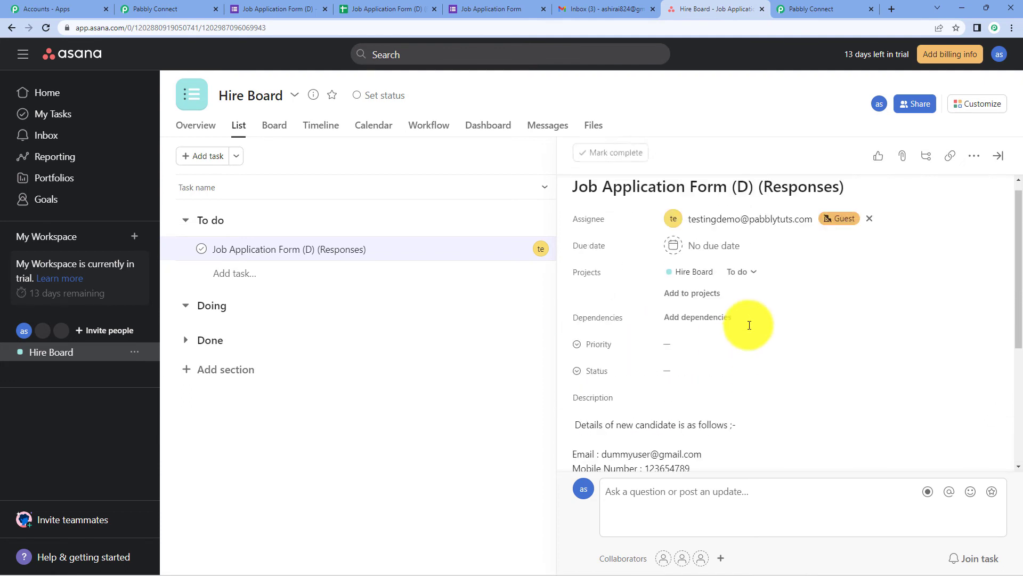
pyautogui.scroll(-4, 748, 328)
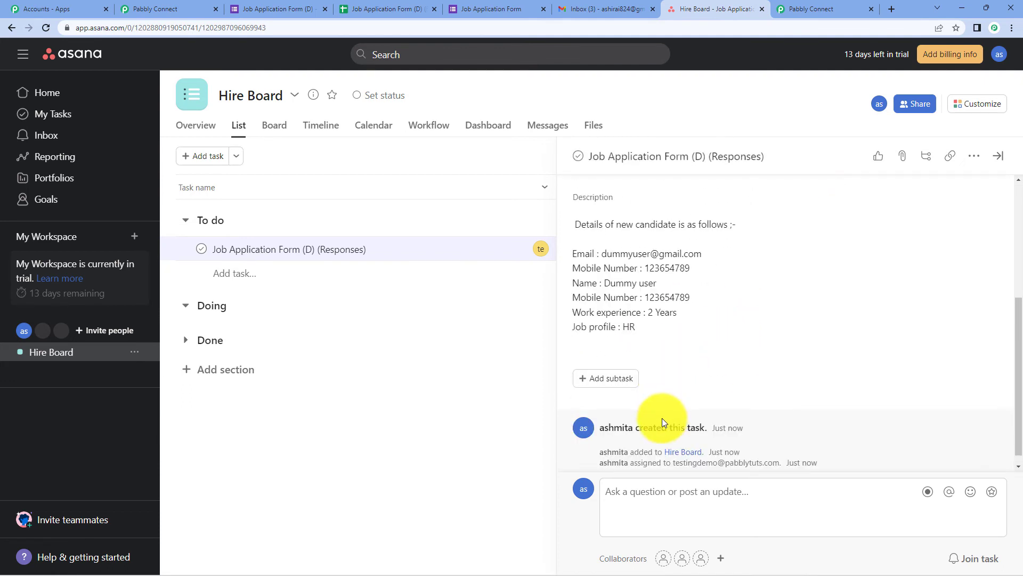
pyautogui.scroll(3, 730, 394)
pyautogui.scroll(2, 730, 393)
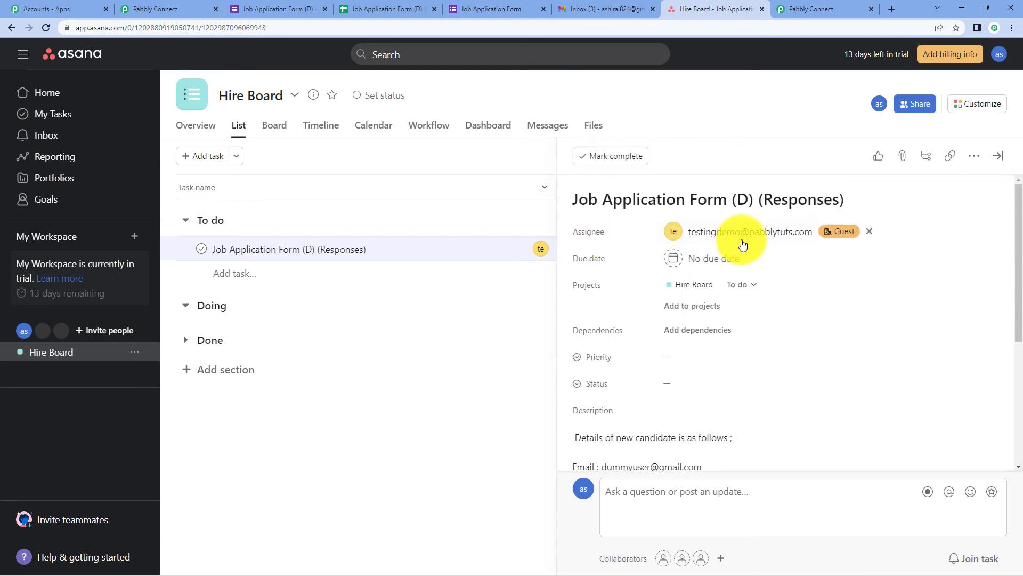
pyautogui.moveTo(854, 236)
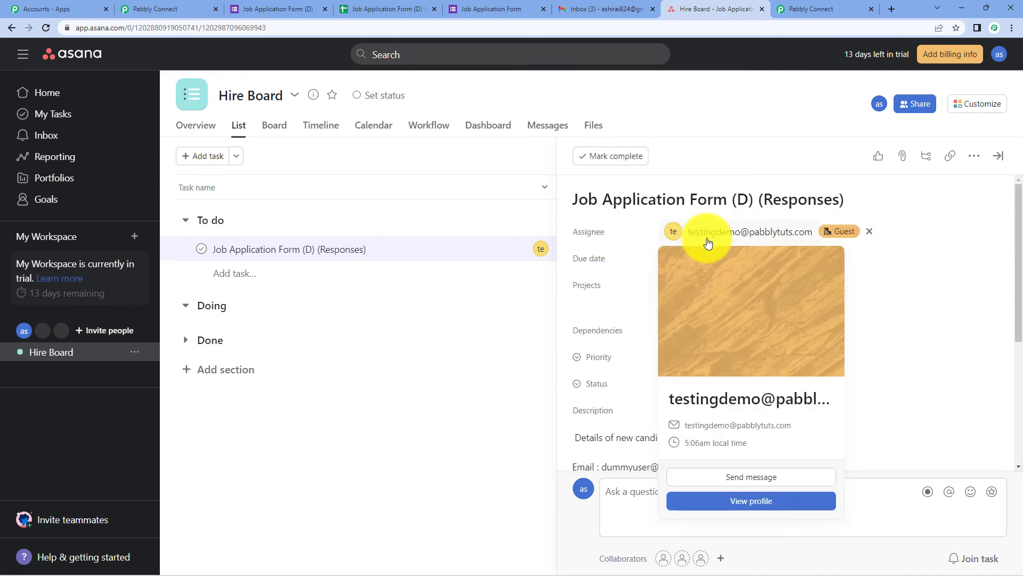
pyautogui.click(397, 331)
pyautogui.click(156, 9)
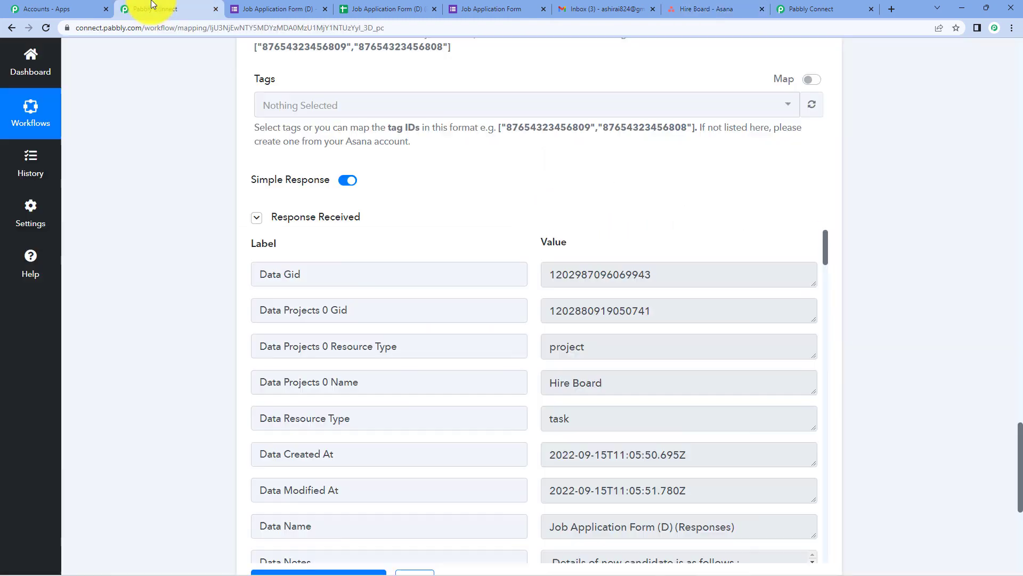
# Collapse the Asana Create a Task and Delay by Pabbly steps and scroll to the top.
pyautogui.scroll(20, 469, 278)
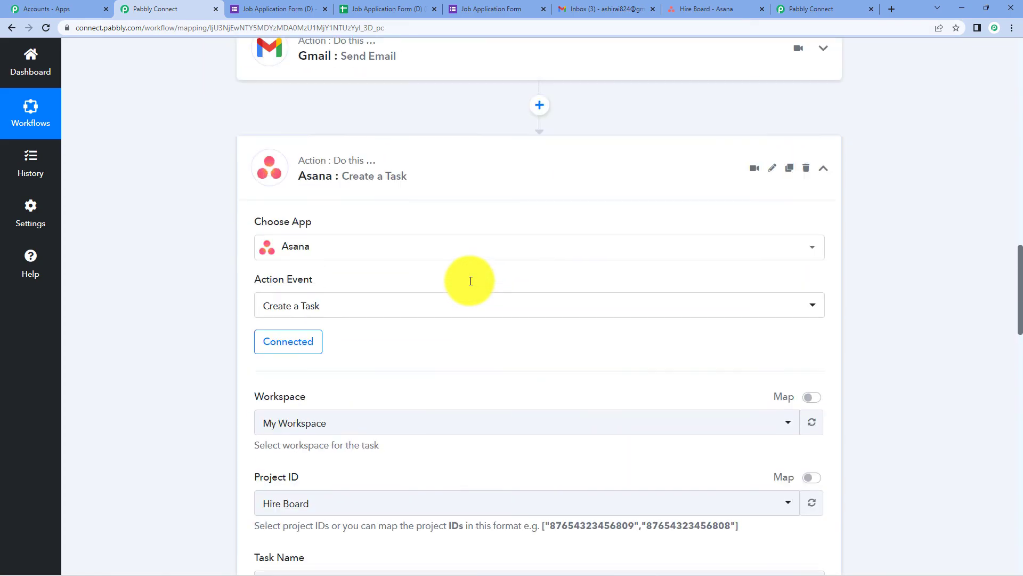
pyautogui.click(400, 289)
pyautogui.scroll(10, 402, 285)
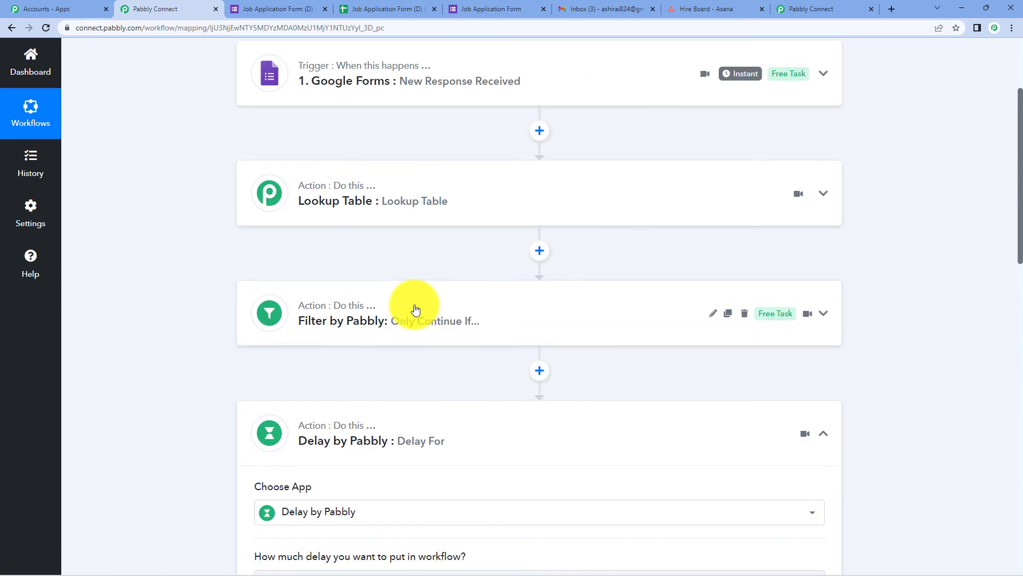
pyautogui.click(425, 435)
pyautogui.scroll(3, 394, 346)
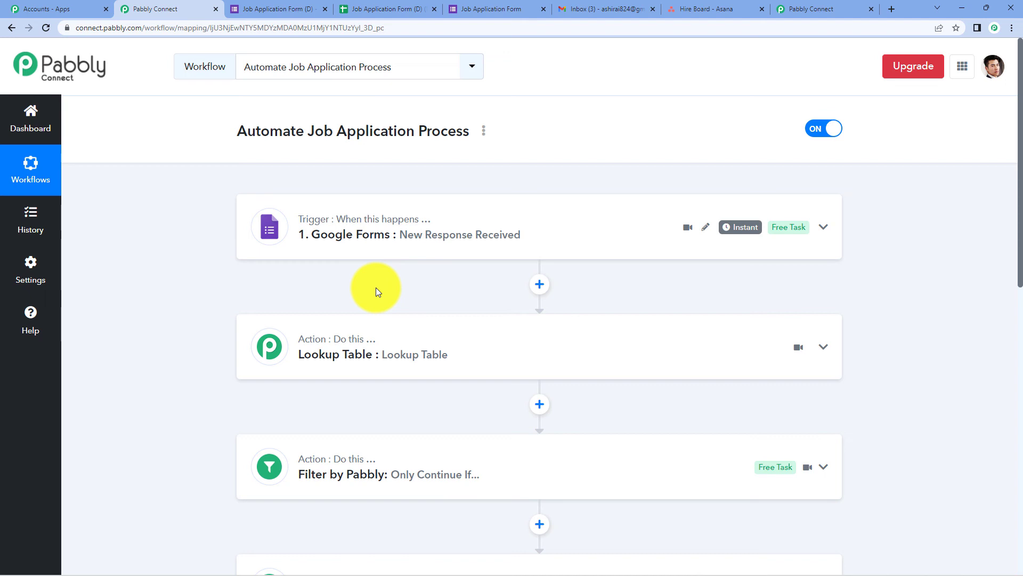
# Submit a test application with email, mobile number, 3 Years experience and code CW101.
pyautogui.hotkey('alt', 'Tab')
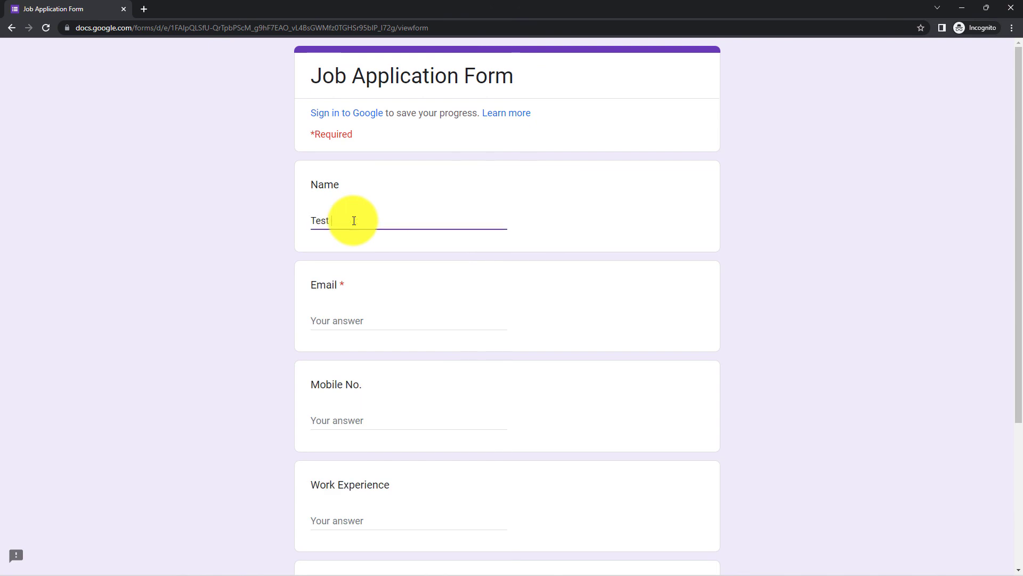
pyautogui.click(396, 322)
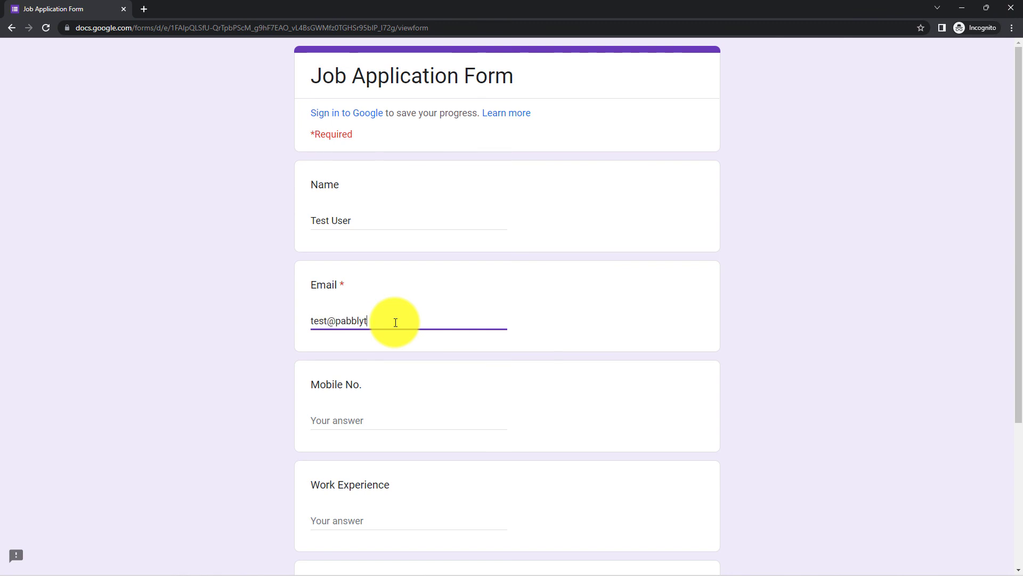
pyautogui.click(366, 418)
pyautogui.write('147852369')
pyautogui.scroll(-2, 365, 416)
pyautogui.click(366, 412)
pyautogui.write('3 Years')
pyautogui.click(365, 418)
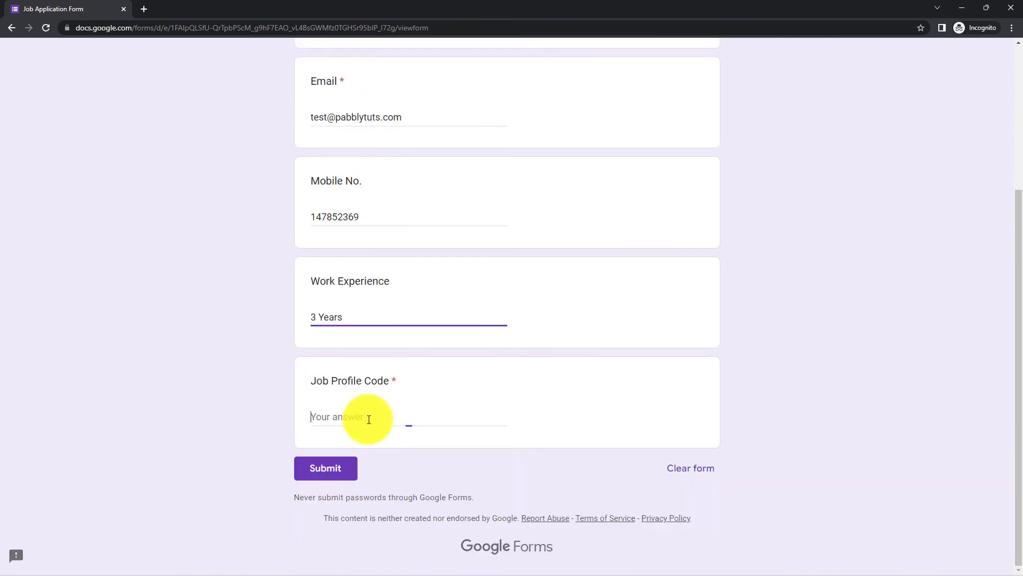
pyautogui.write('CW101')
pyautogui.click(354, 469)
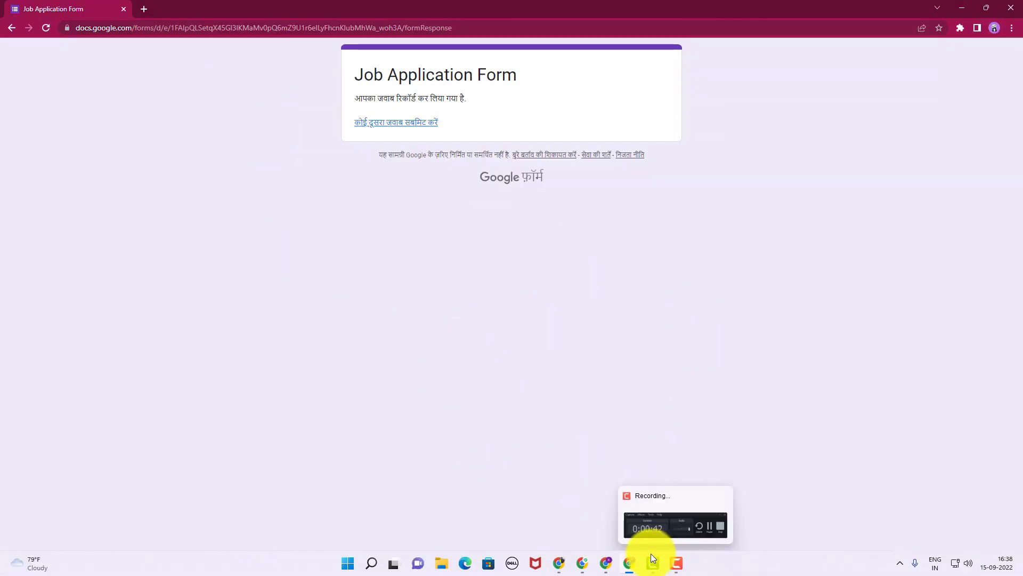
pyautogui.click(557, 504)
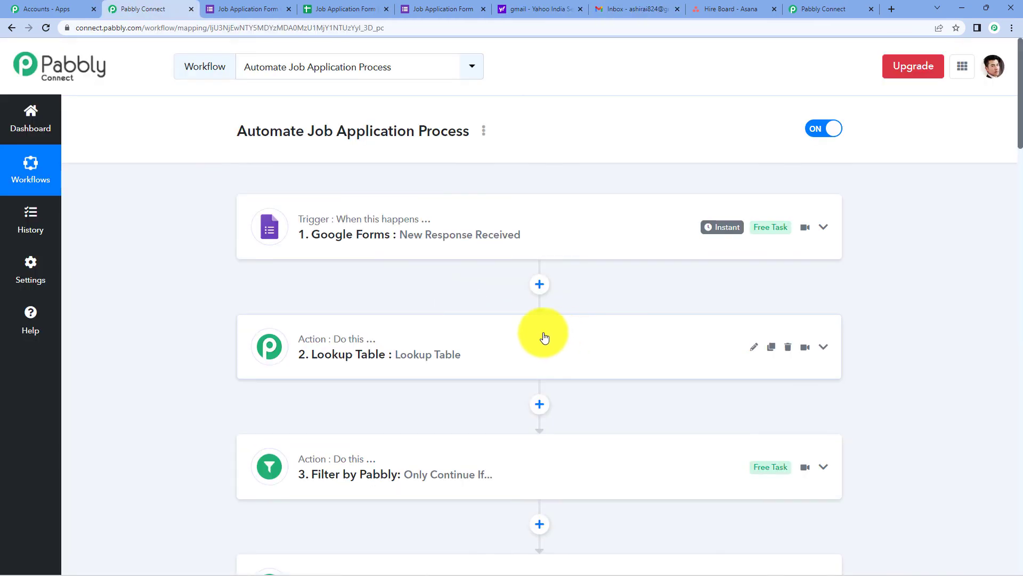
# Collapse the Gmail Send Email step and go to the Gmail inbox.
pyautogui.scroll(-4, 464, 292)
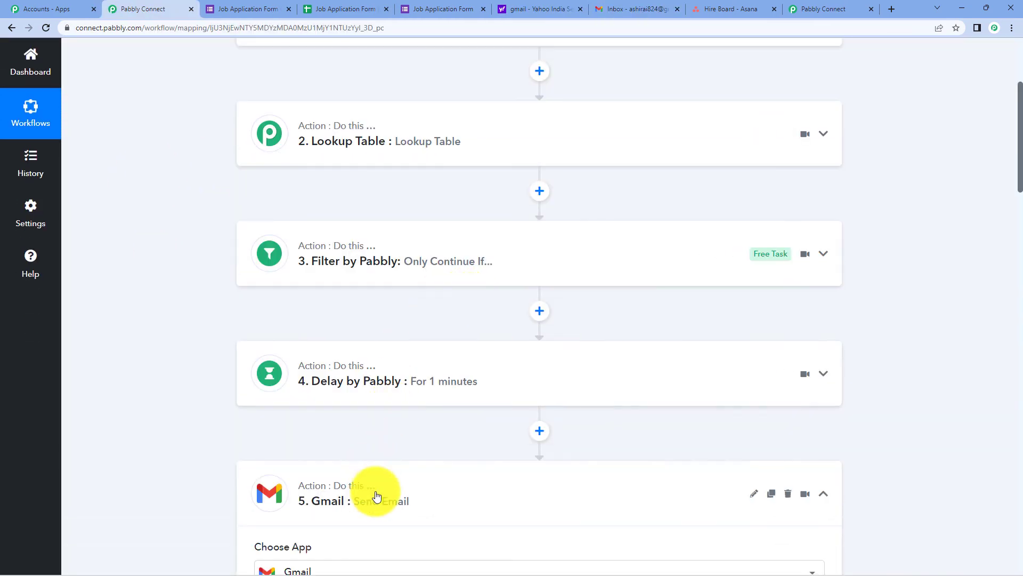
pyautogui.click(354, 471)
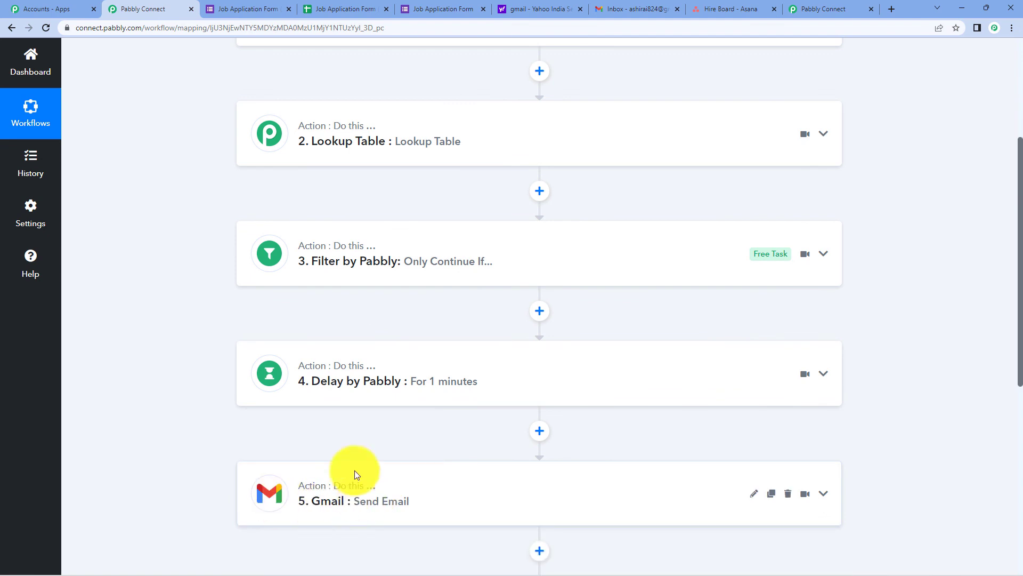
pyautogui.click(618, 9)
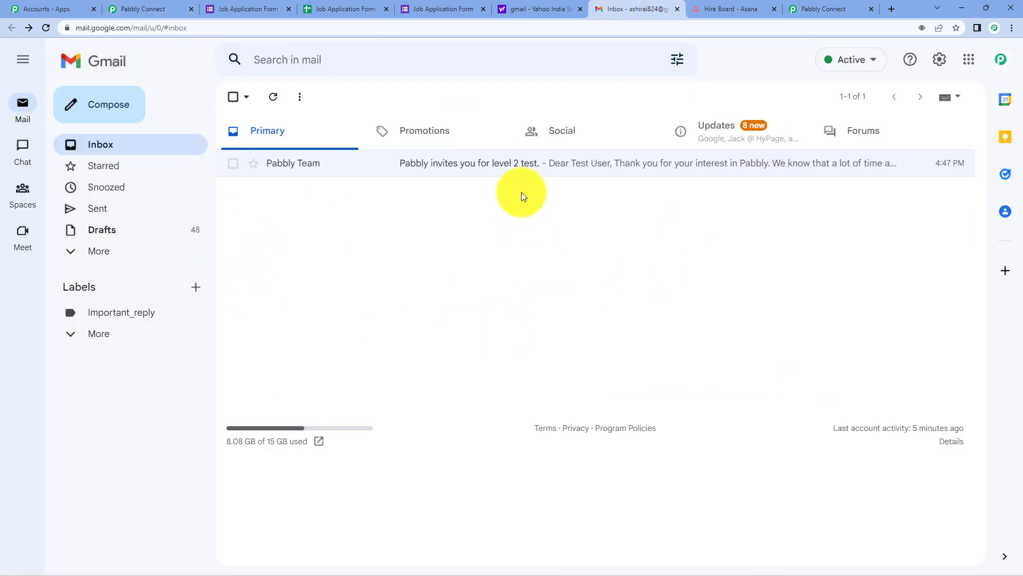
# Read the 'Pabbly invites you for level 2 test.' email, then view Hire Board in Asana.
pyautogui.click(507, 163)
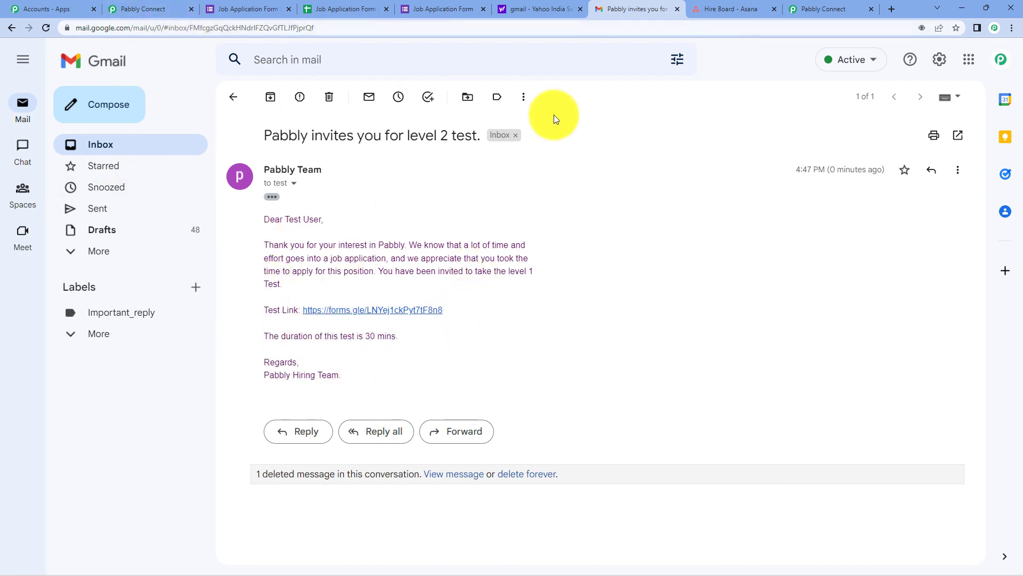
pyautogui.click(712, 5)
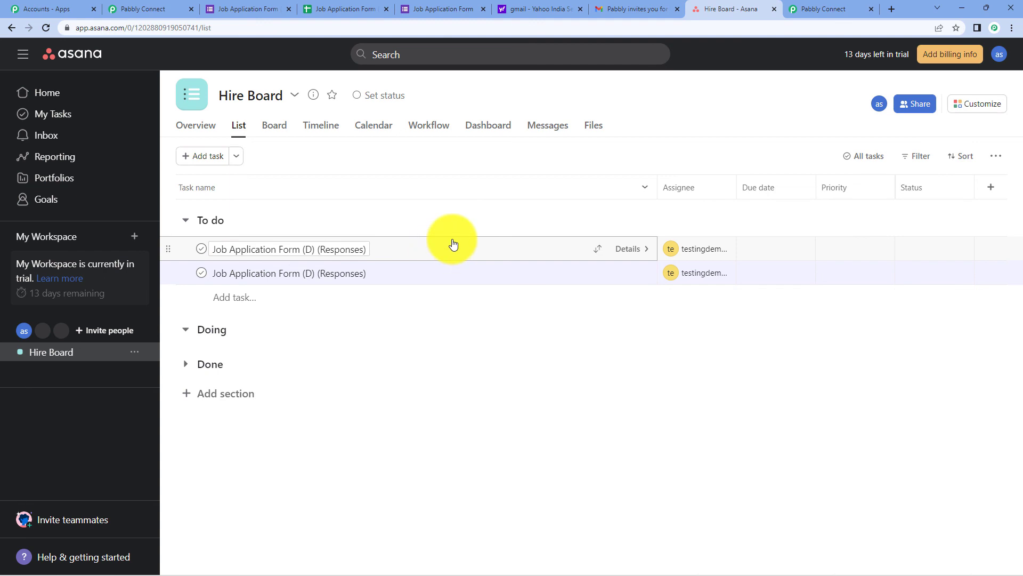
# Read the newest Job Application Form task's Content Writer description, then bring up the responses spreadsheet.
pyautogui.click(453, 246)
pyautogui.scroll(-4, 655, 245)
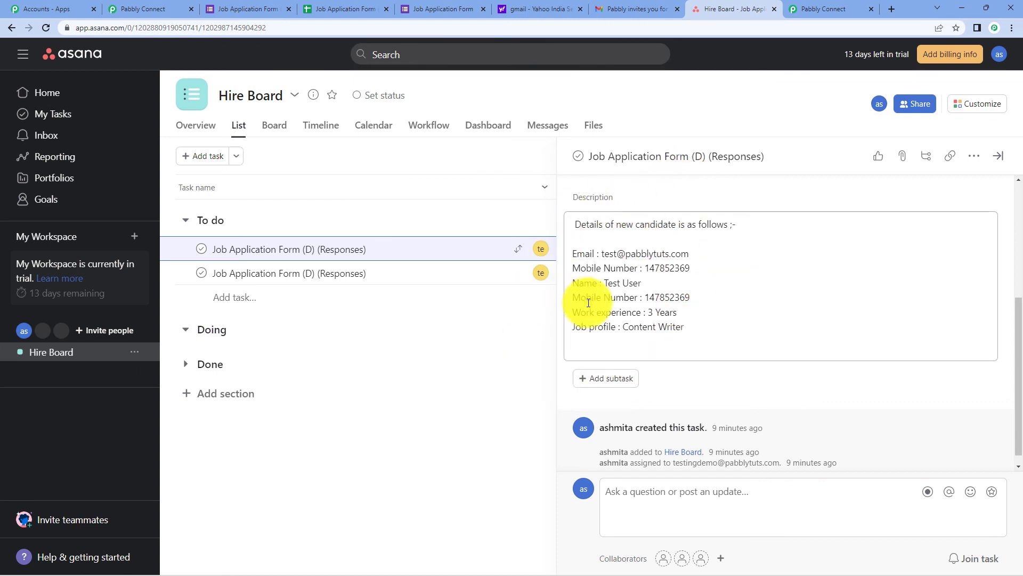
pyautogui.click(356, 6)
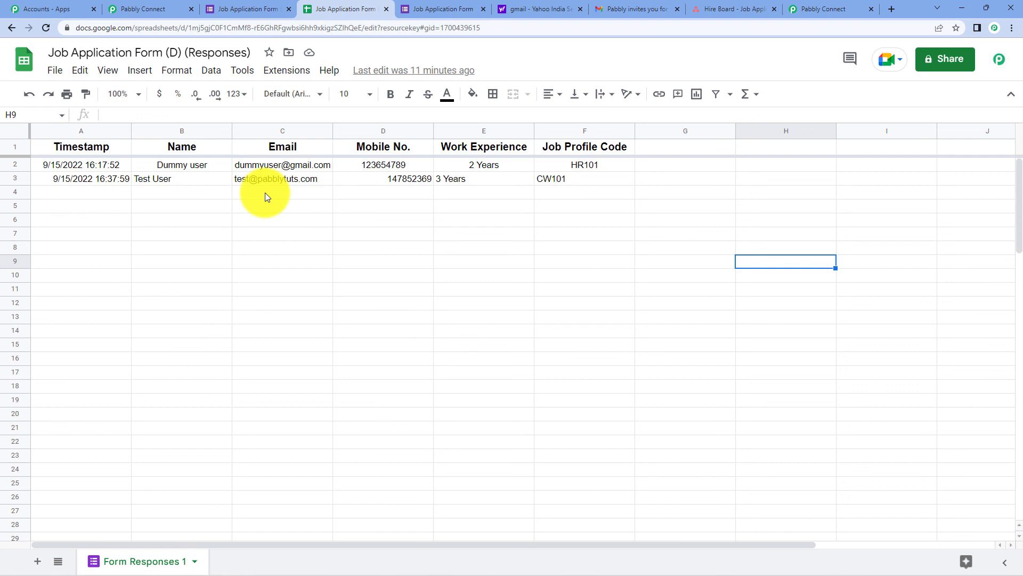
# Check the form's 2 responses in Google Forms, then go back to the Hire Board Asana task.
pyautogui.click(258, 6)
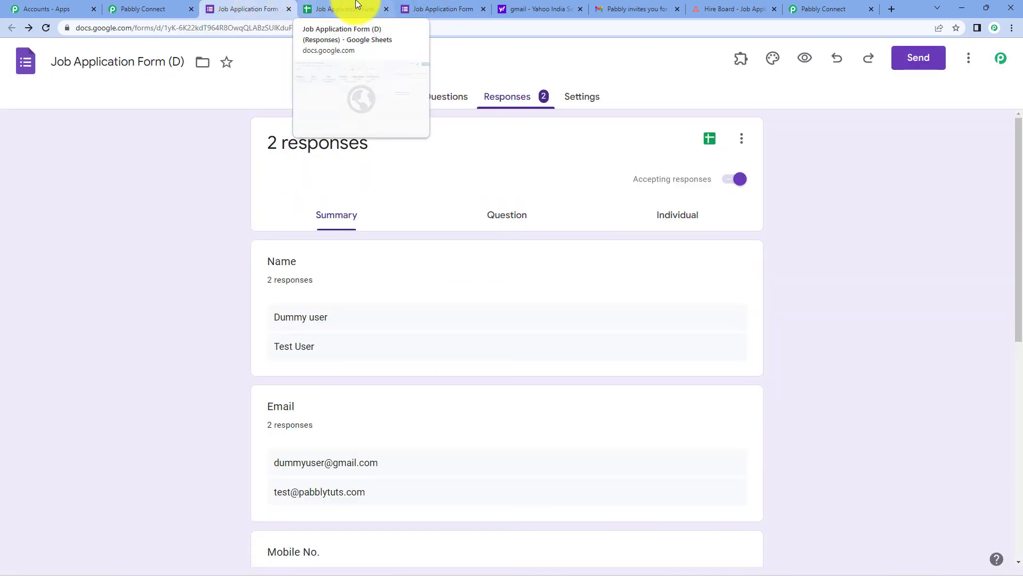
pyautogui.click(728, 8)
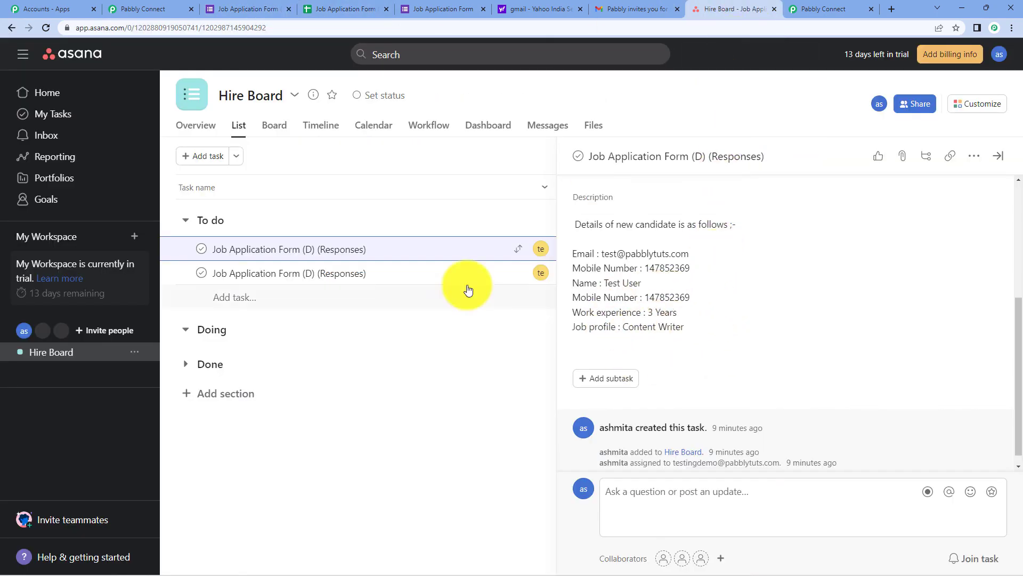
# Scroll through the six steps of the Automate Job Application Process workflow, ending with Asana Create a Task.
pyautogui.click(142, 8)
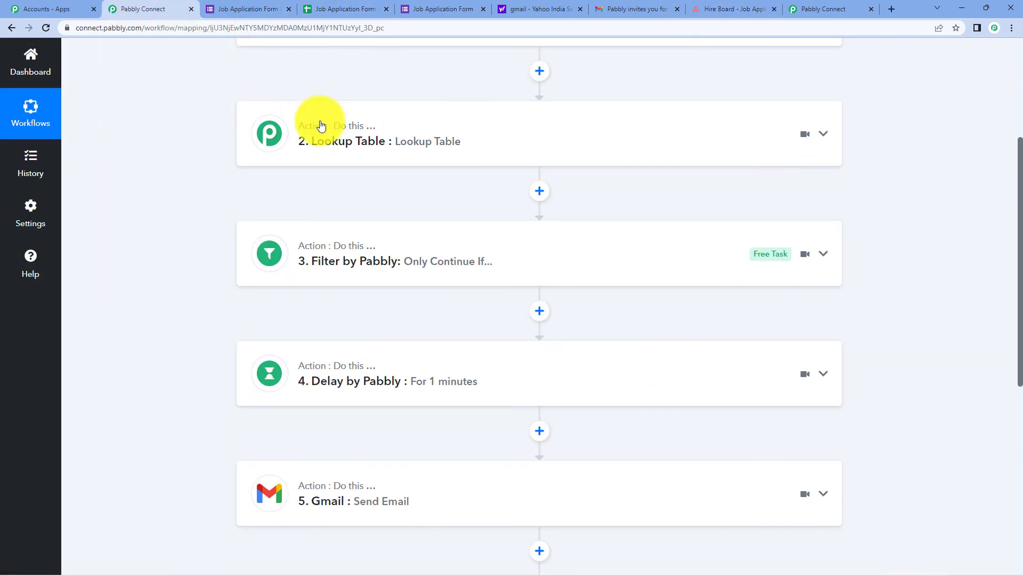
pyautogui.scroll(3, 365, 199)
pyautogui.scroll(-4, 389, 230)
pyautogui.scroll(-4, 373, 427)
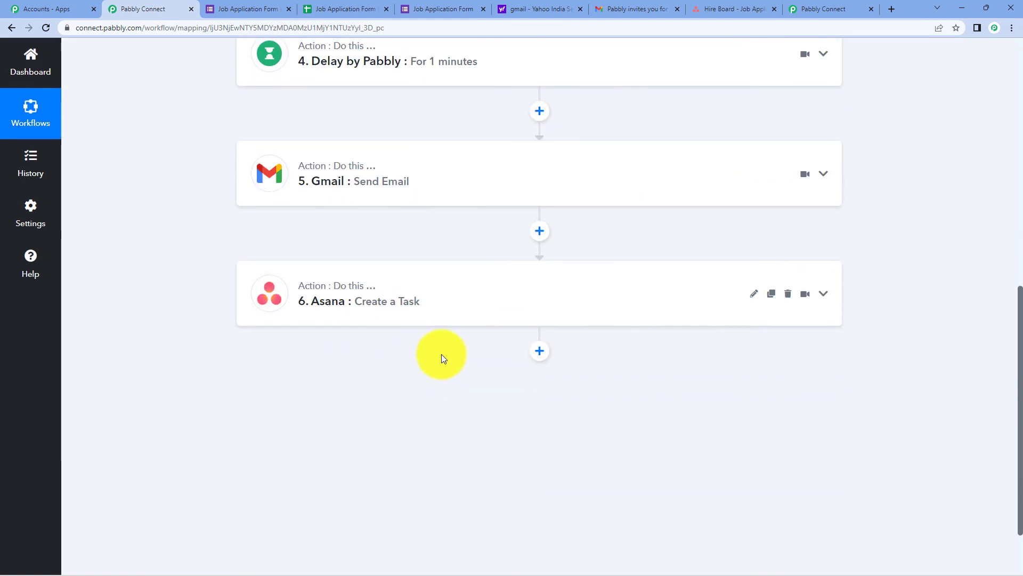
pyautogui.scroll(10, 442, 352)
pyautogui.scroll(1, 452, 338)
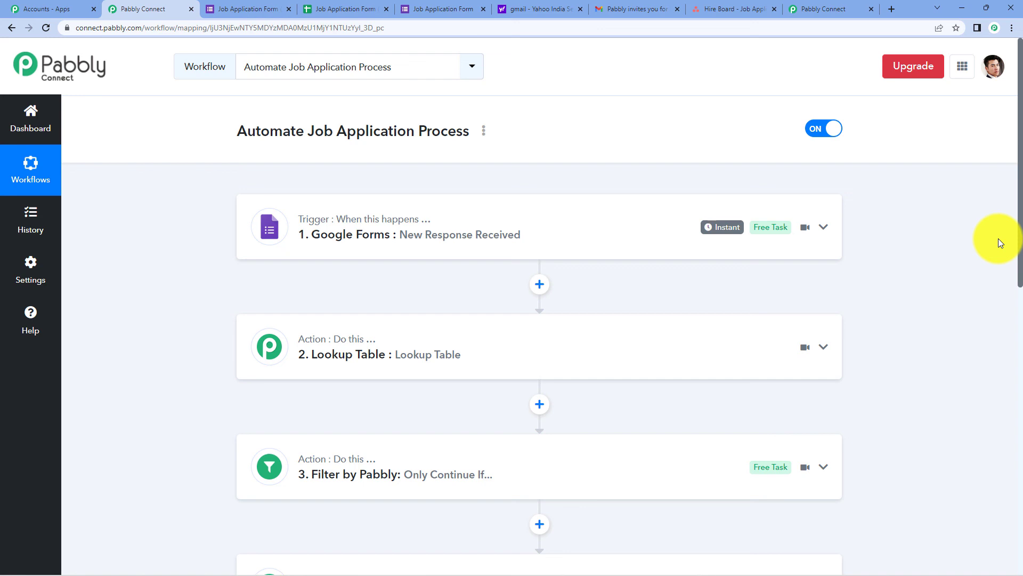
pyautogui.scroll(-3, 362, 238)
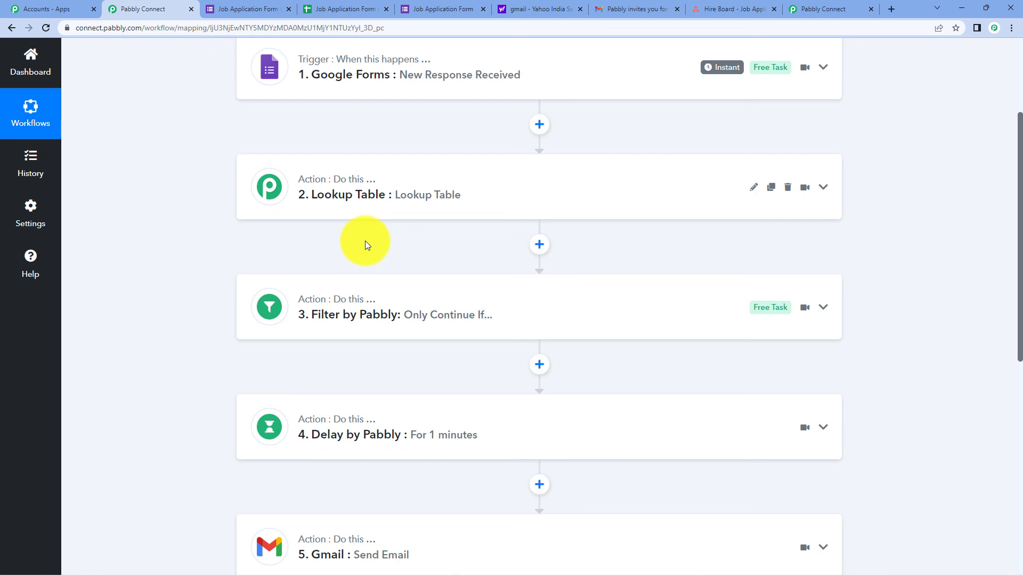
pyautogui.scroll(-4, 366, 241)
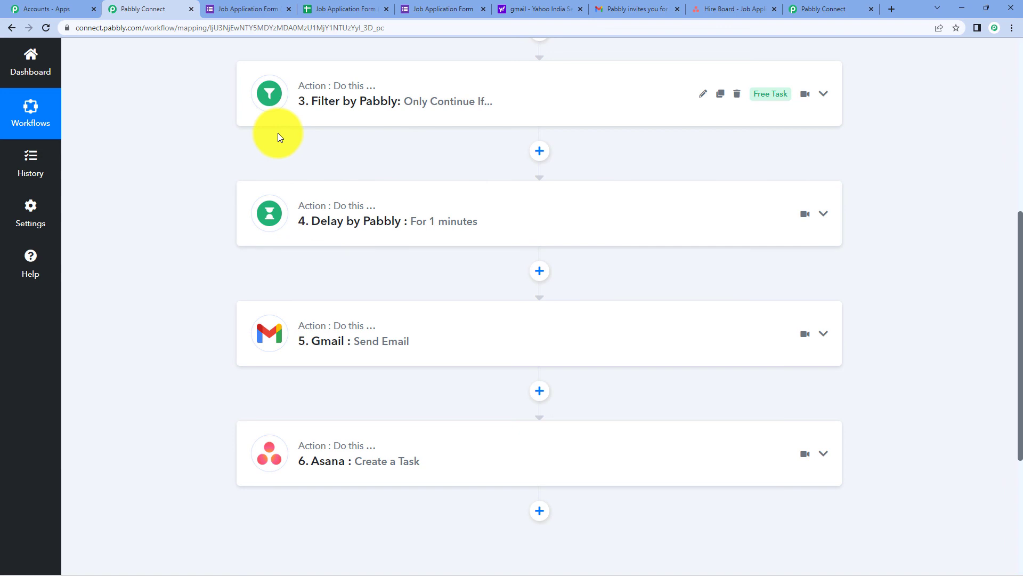
pyautogui.scroll(4, 440, 105)
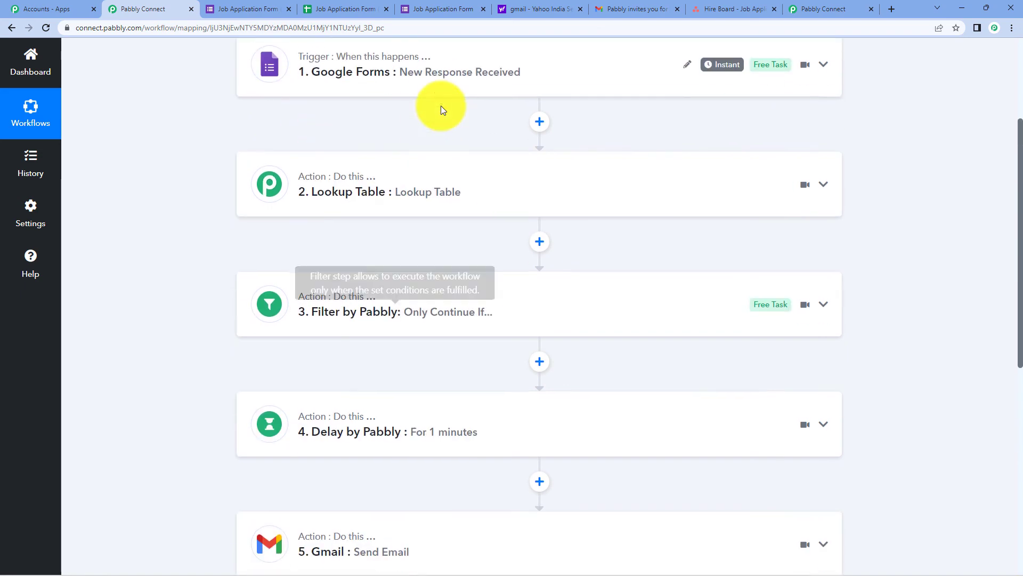
pyautogui.scroll(3, 440, 105)
pyautogui.scroll(-6, 478, 165)
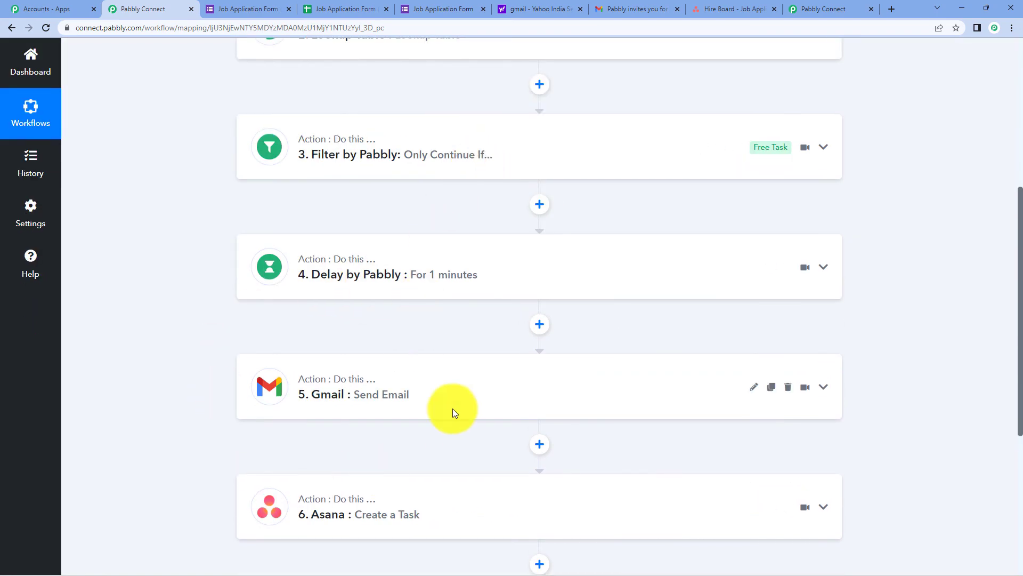
pyautogui.scroll(-2, 452, 409)
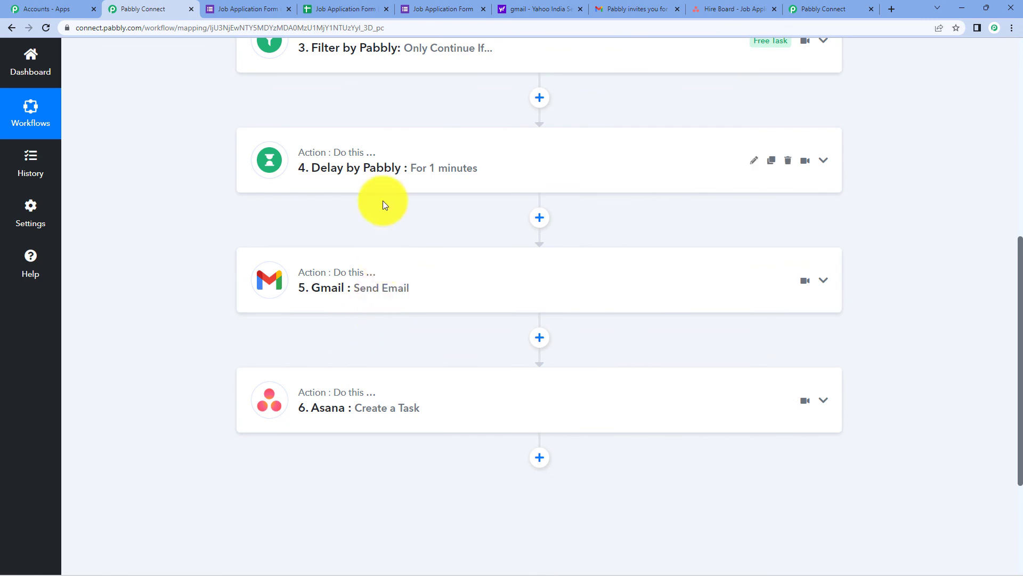
pyautogui.scroll(8, 384, 208)
pyautogui.scroll(-5, 368, 235)
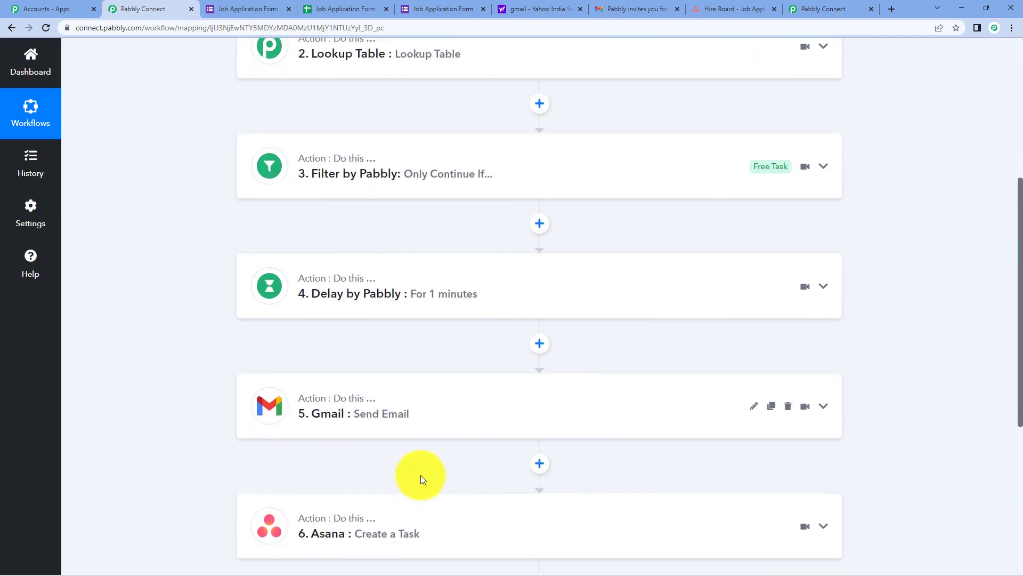
pyautogui.scroll(-2, 421, 475)
pyautogui.scroll(8, 447, 377)
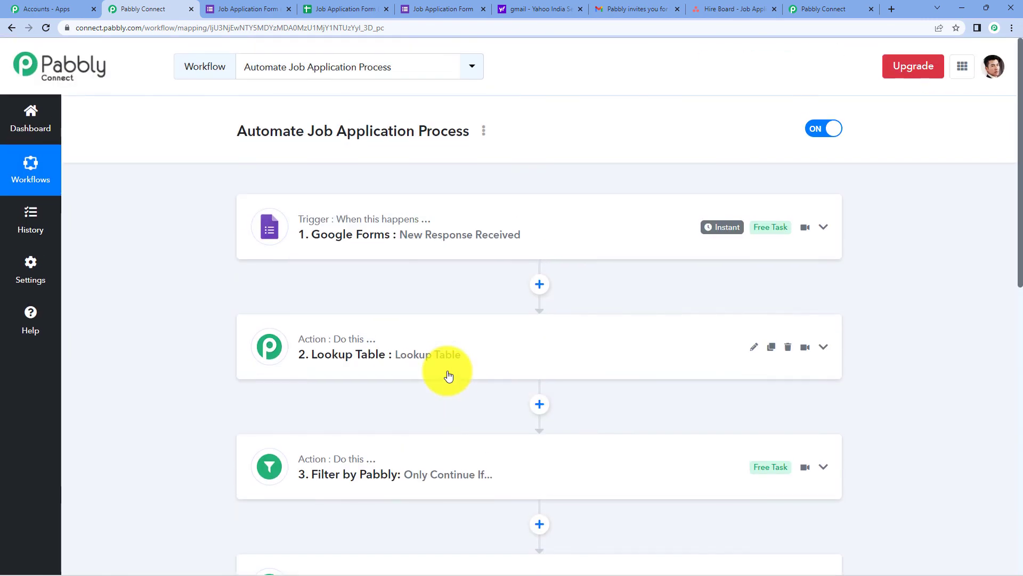